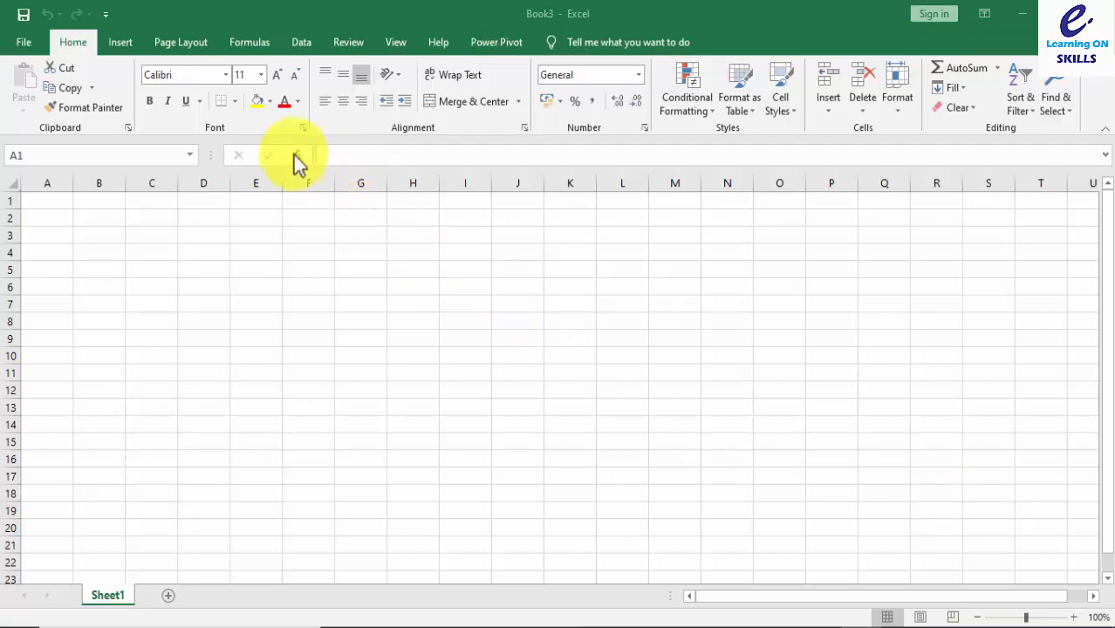
# Set the sheet's page margins to the Normal preset.
pyautogui.click(181, 43)
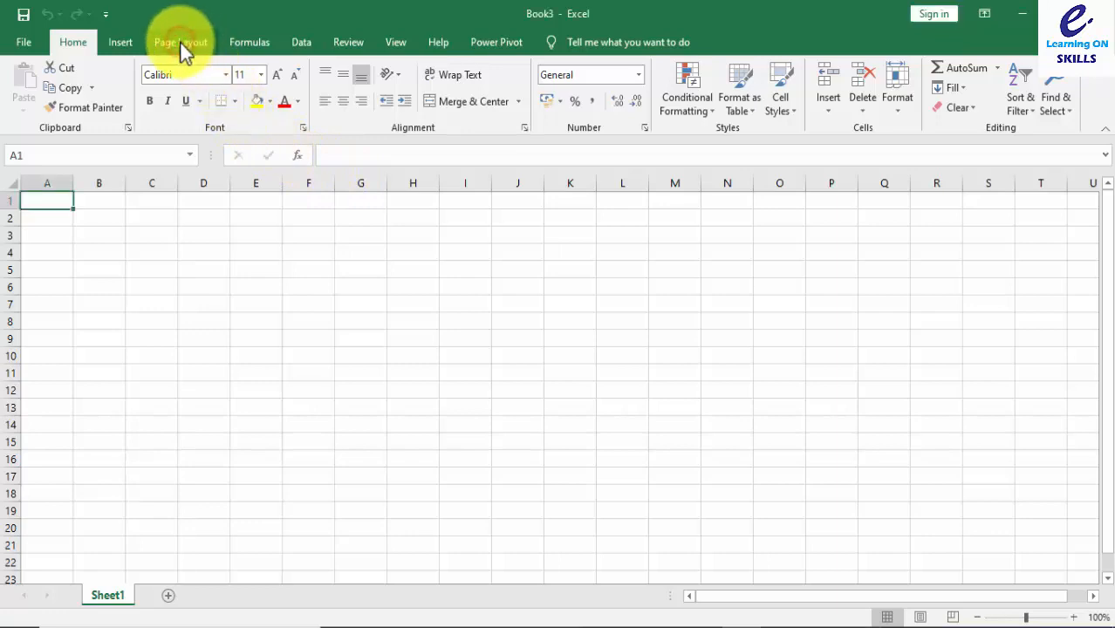
pyautogui.click(187, 47)
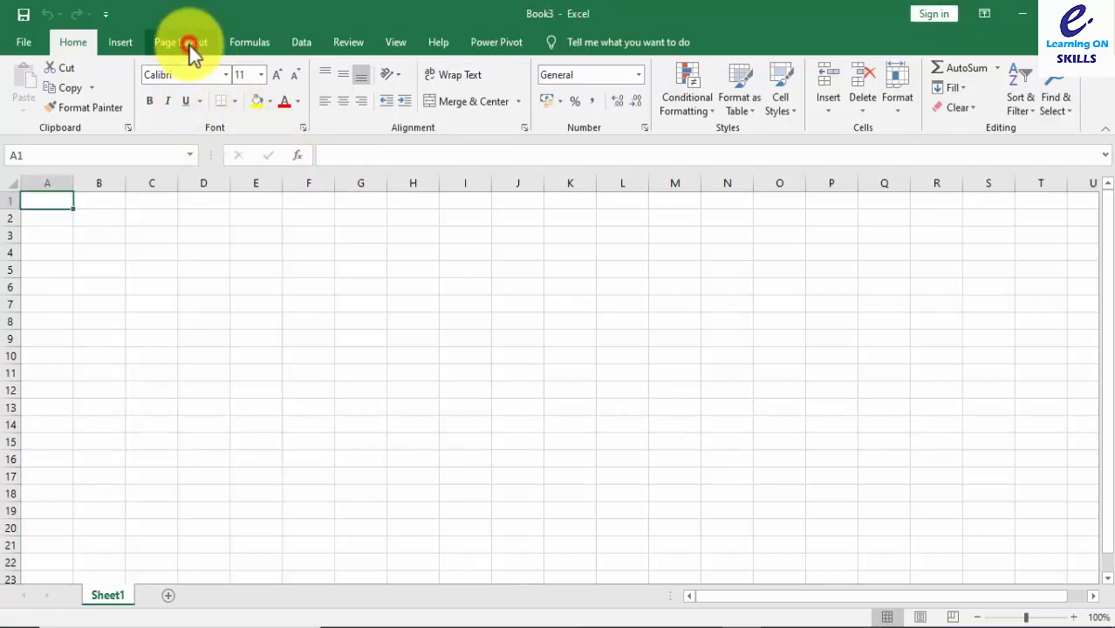
pyautogui.click(130, 94)
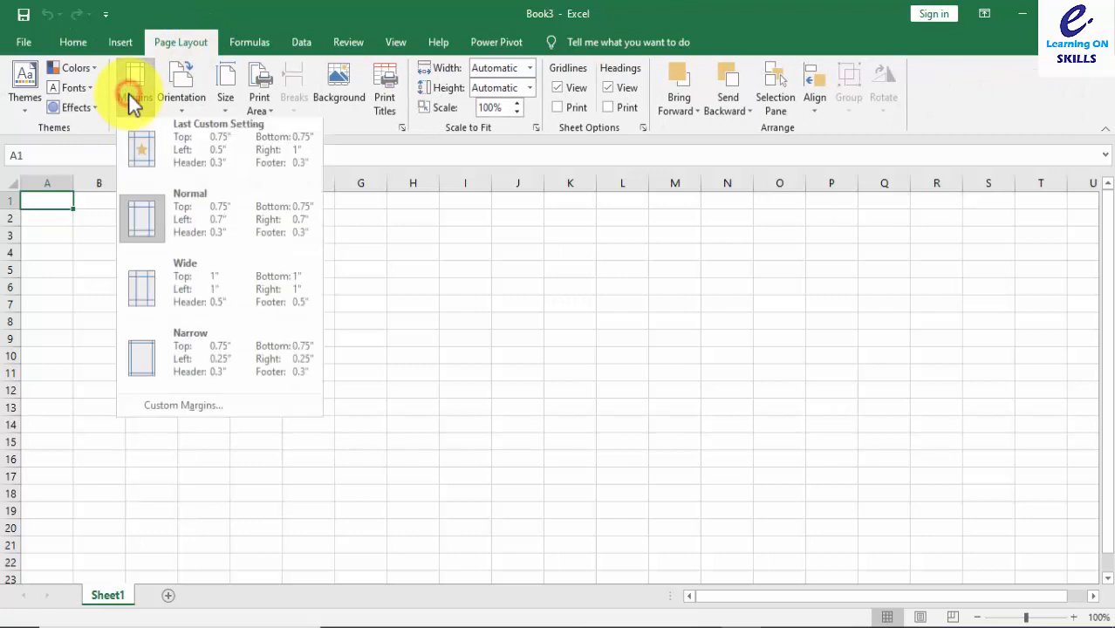
pyautogui.click(222, 228)
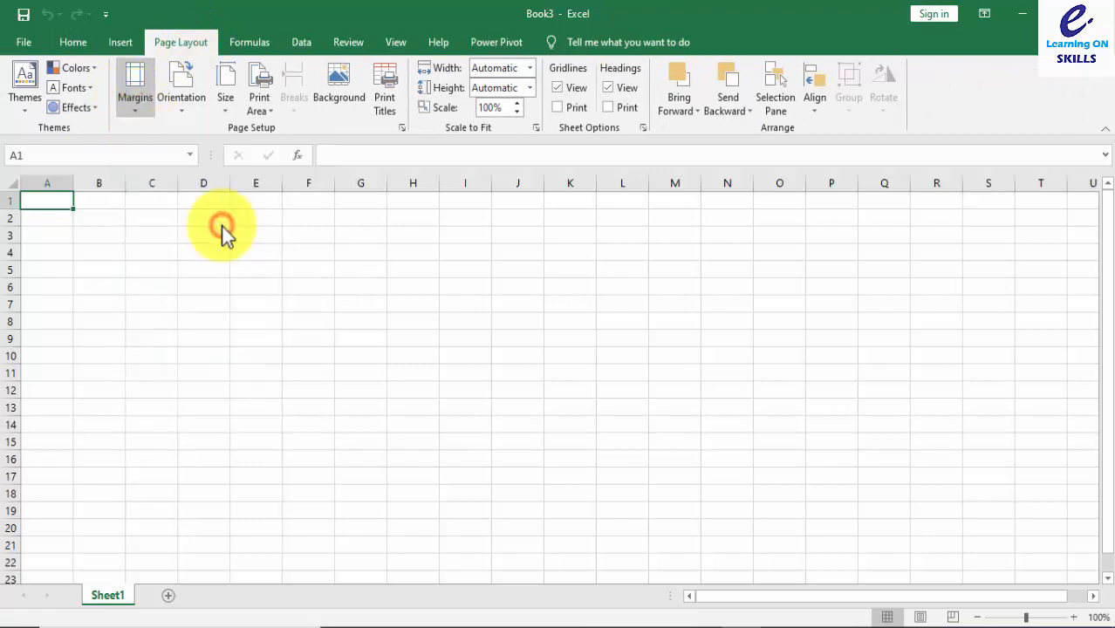
# Set the page orientation to Portrait and the paper size to A4.
pyautogui.click(189, 99)
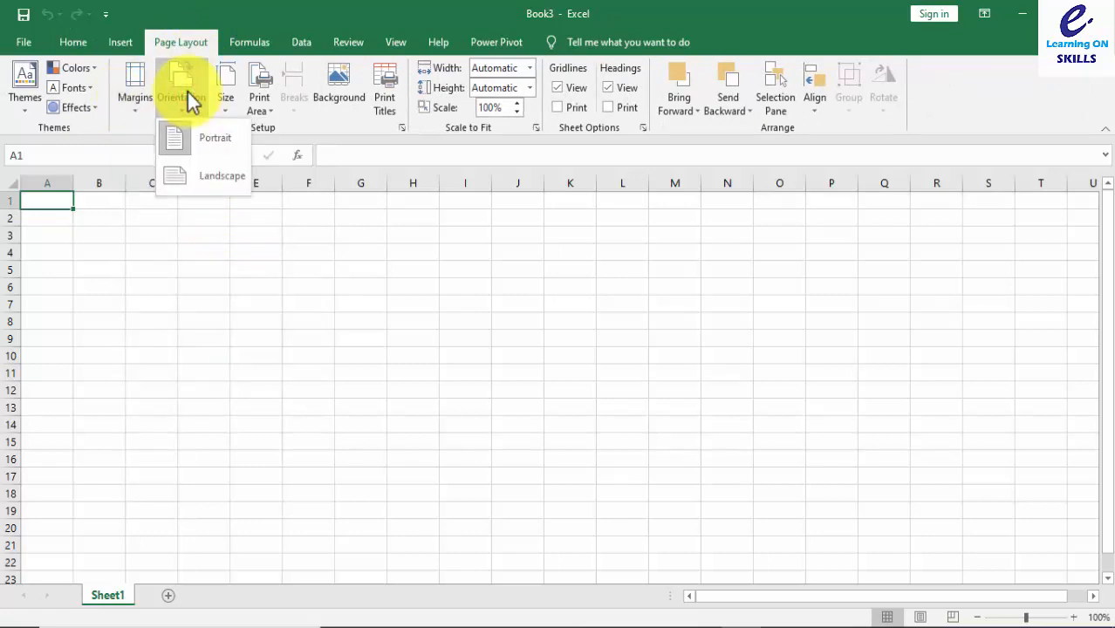
pyautogui.click(200, 142)
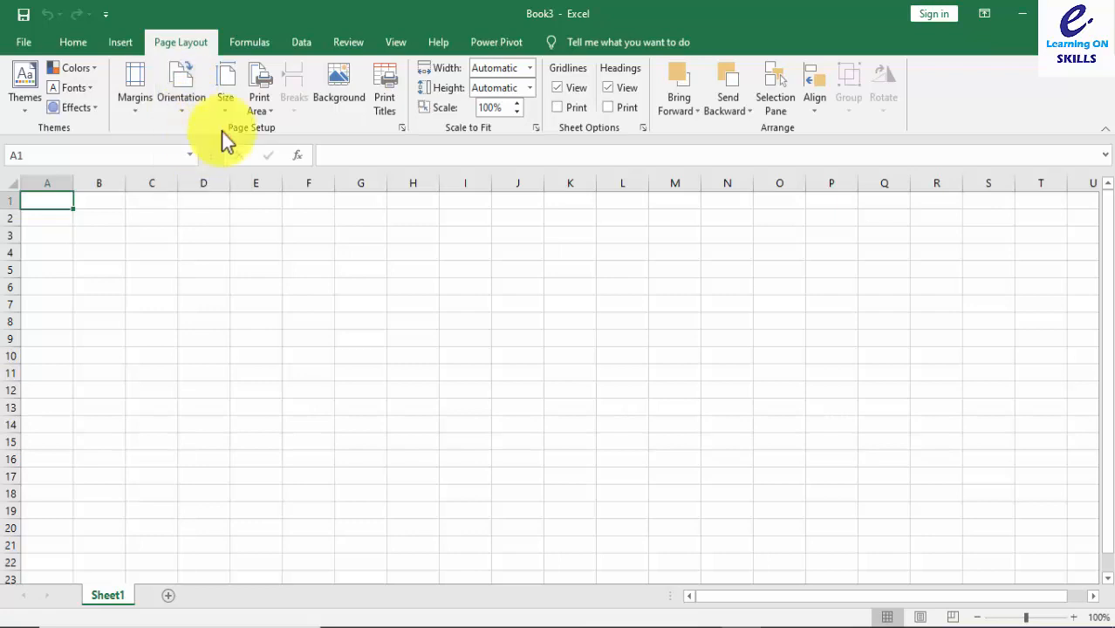
pyautogui.click(224, 98)
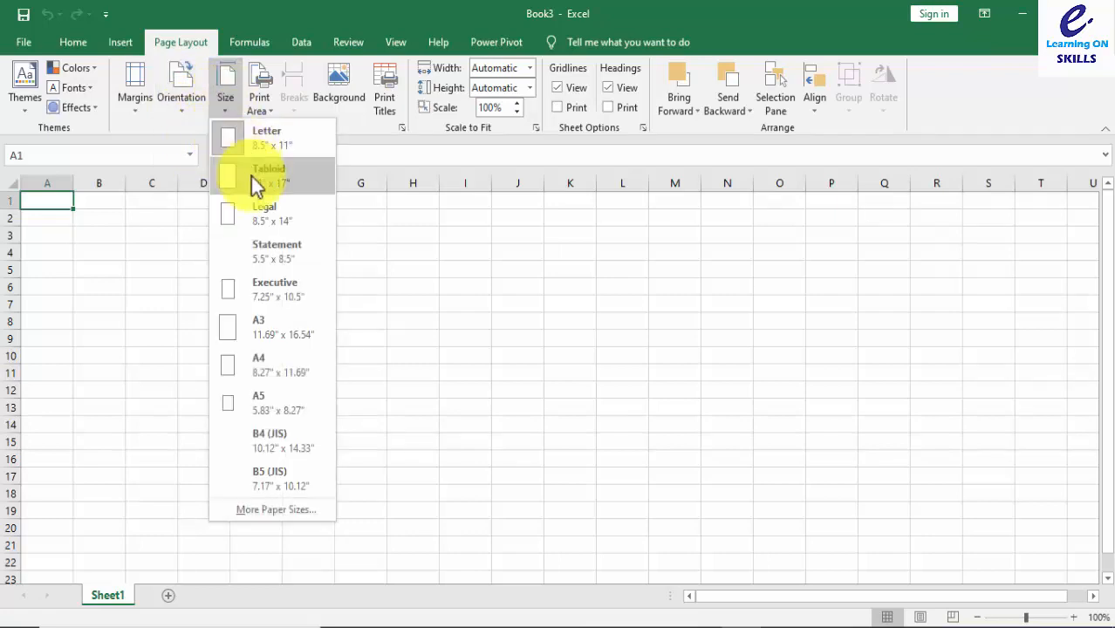
pyautogui.click(284, 371)
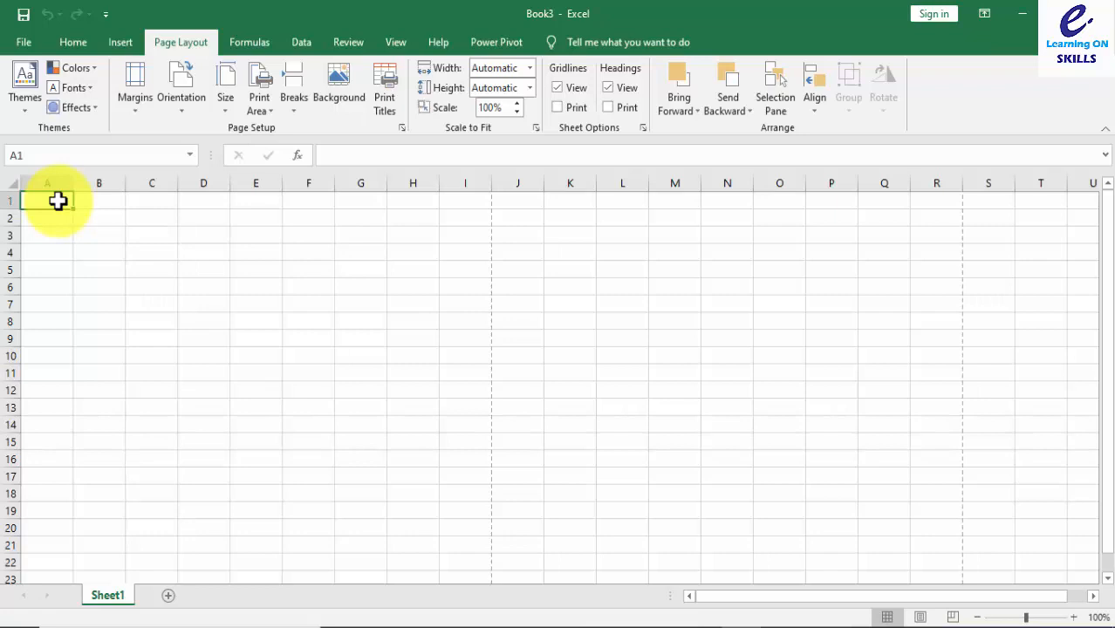
# Enter the company name "COMPUTER LAND" in cell A1.
pyautogui.write('I')
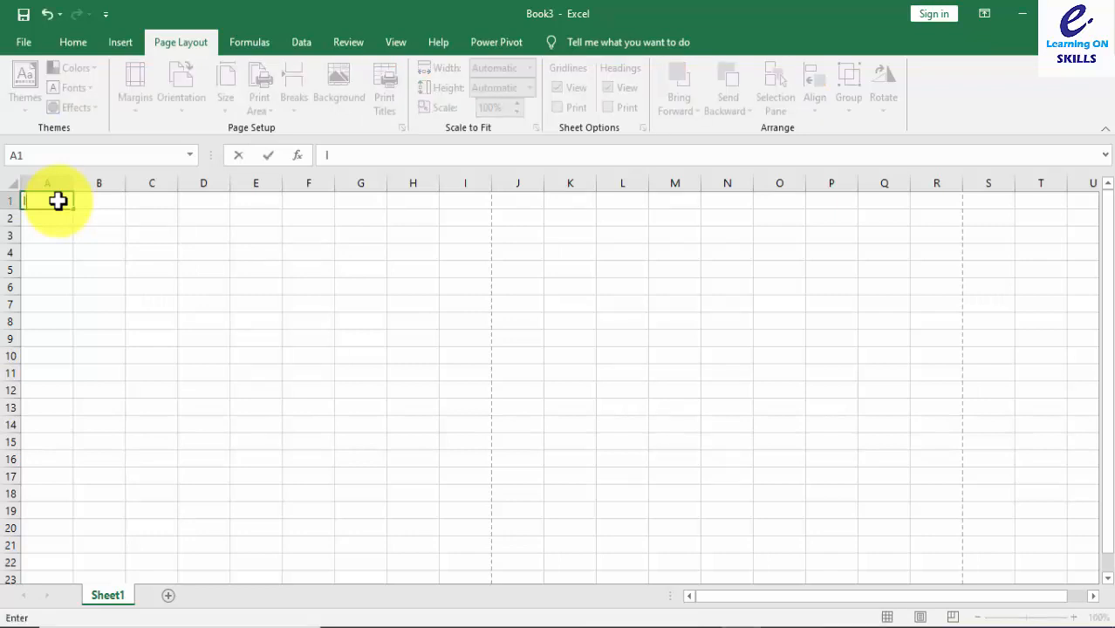
pyautogui.write('computer')
pyautogui.press('BackSpace')
pyautogui.press('BackSpace')
pyautogui.press('BackSpace')
pyautogui.write('COMPUTER LAND')
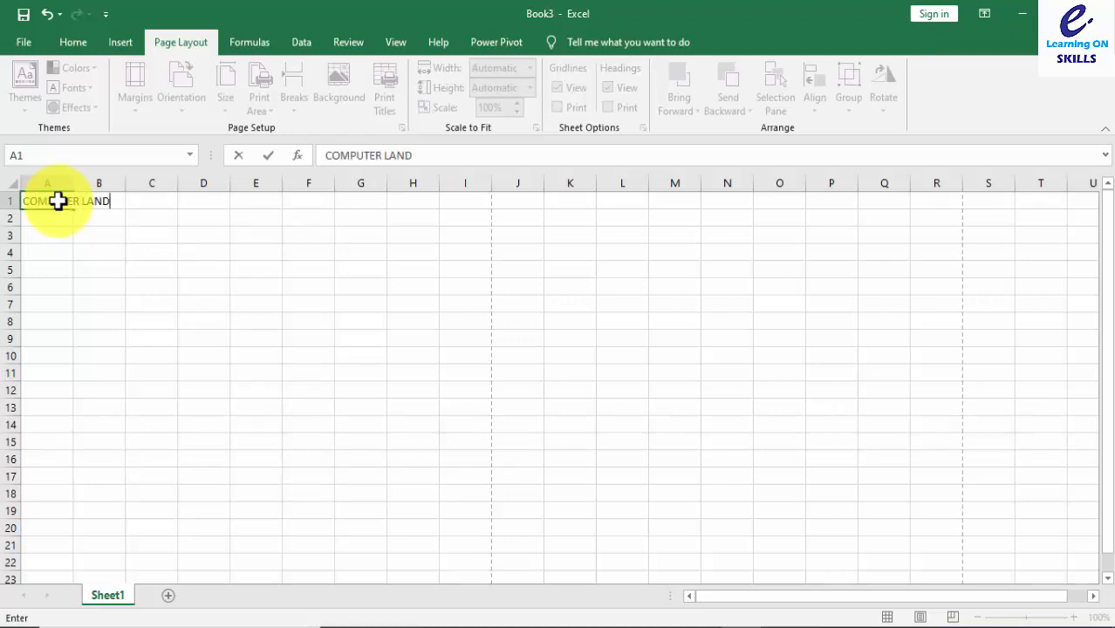
pyautogui.press('Return')
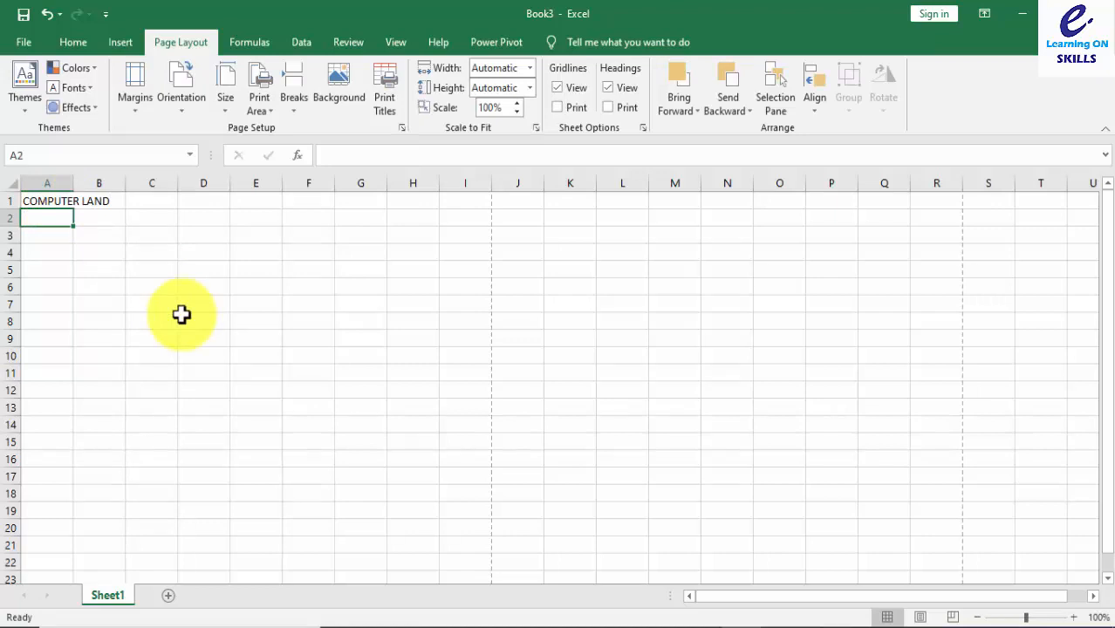
# Enter the company's street address in A2 and "CONTACT NO:" followed by its phone number in A3.
pyautogui.write('KARACHI ROAD')
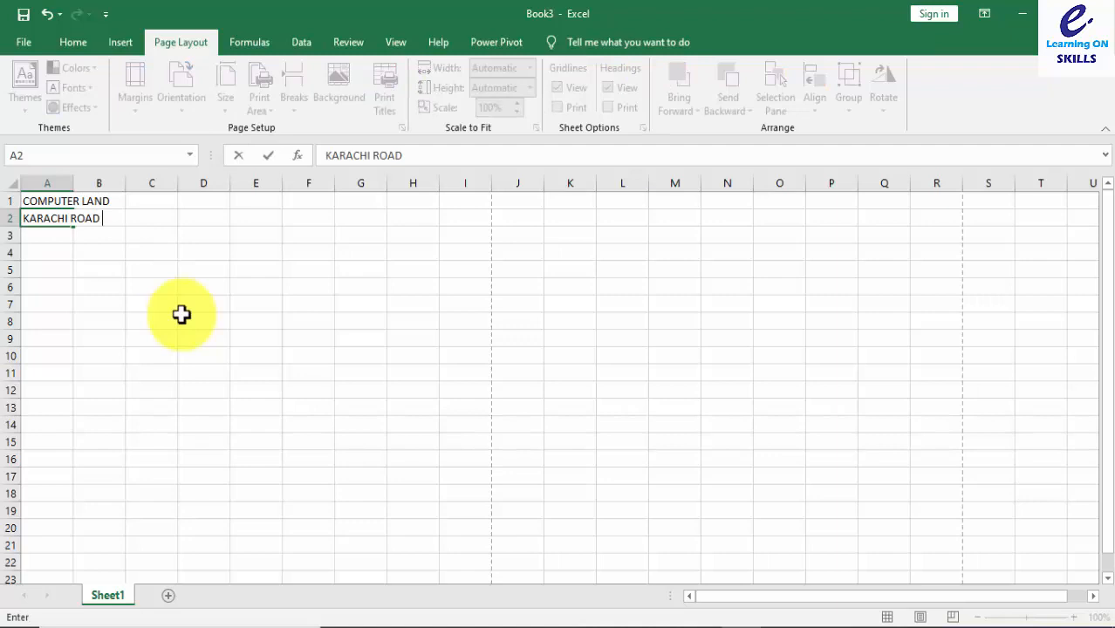
pyautogui.press('Return')
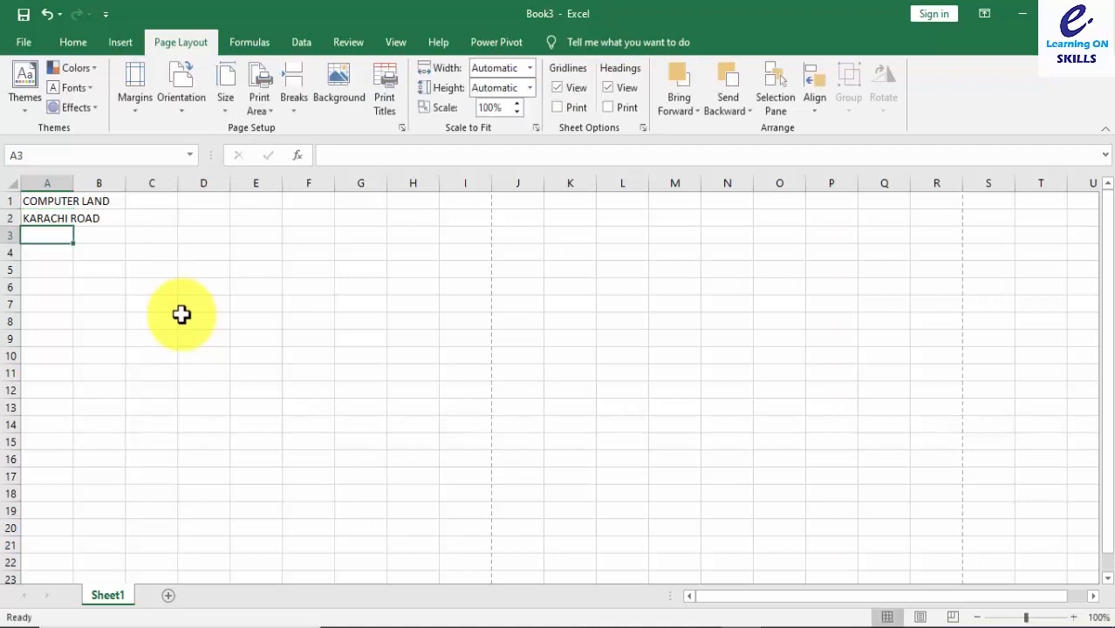
pyautogui.write('CONTACT')
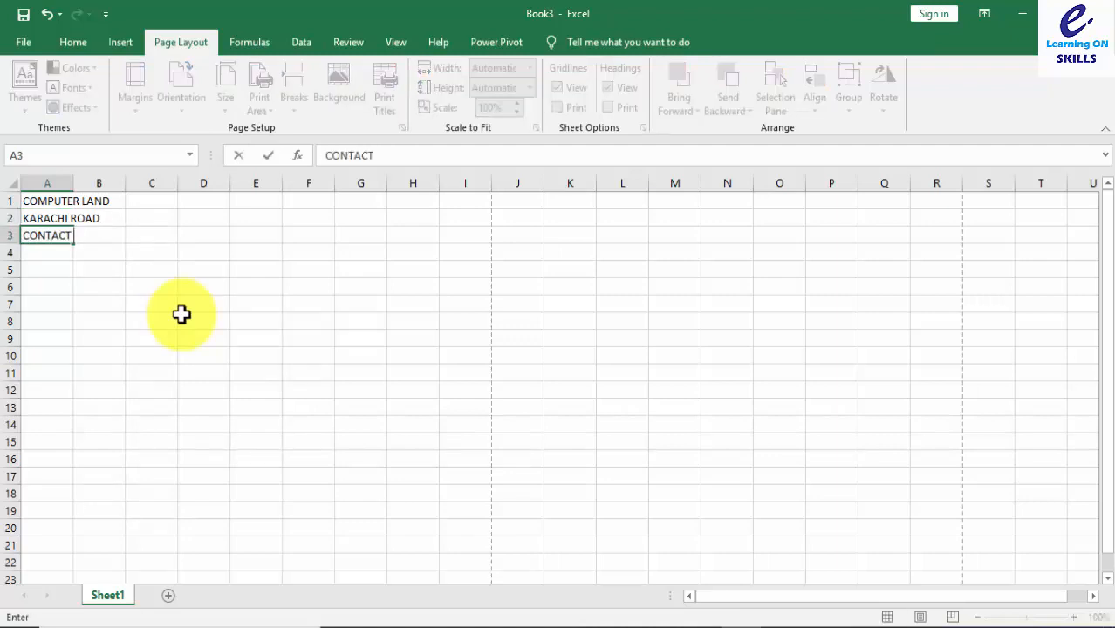
pyautogui.write(' NO: 14564564')
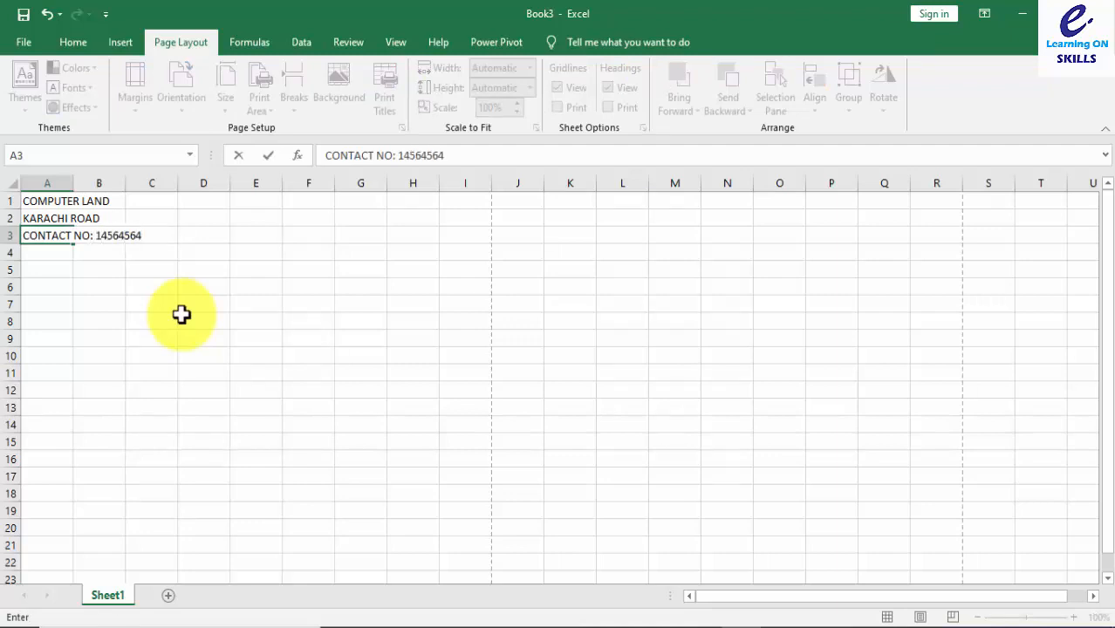
pyautogui.press('Return')
pyautogui.press('Return')
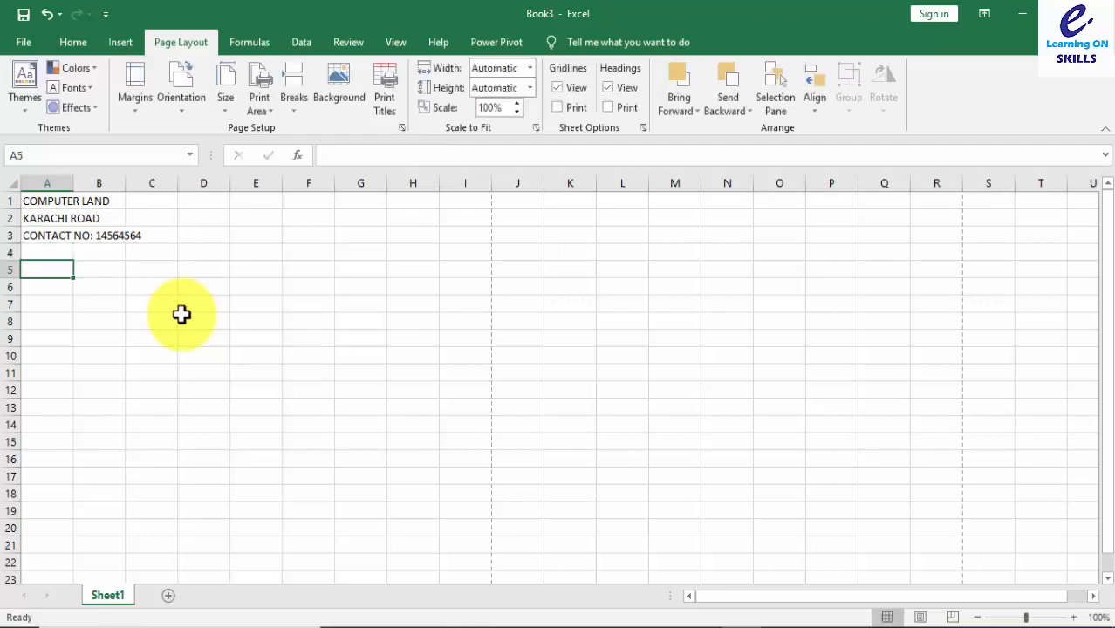
pyautogui.write('Sr. no')
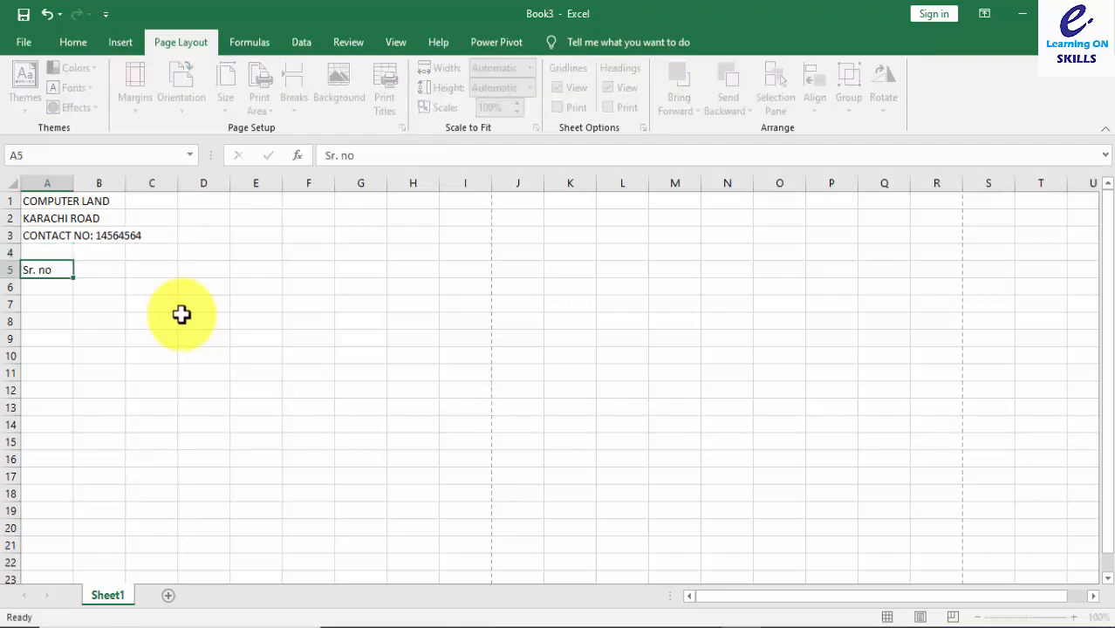
pyautogui.press('Tab')
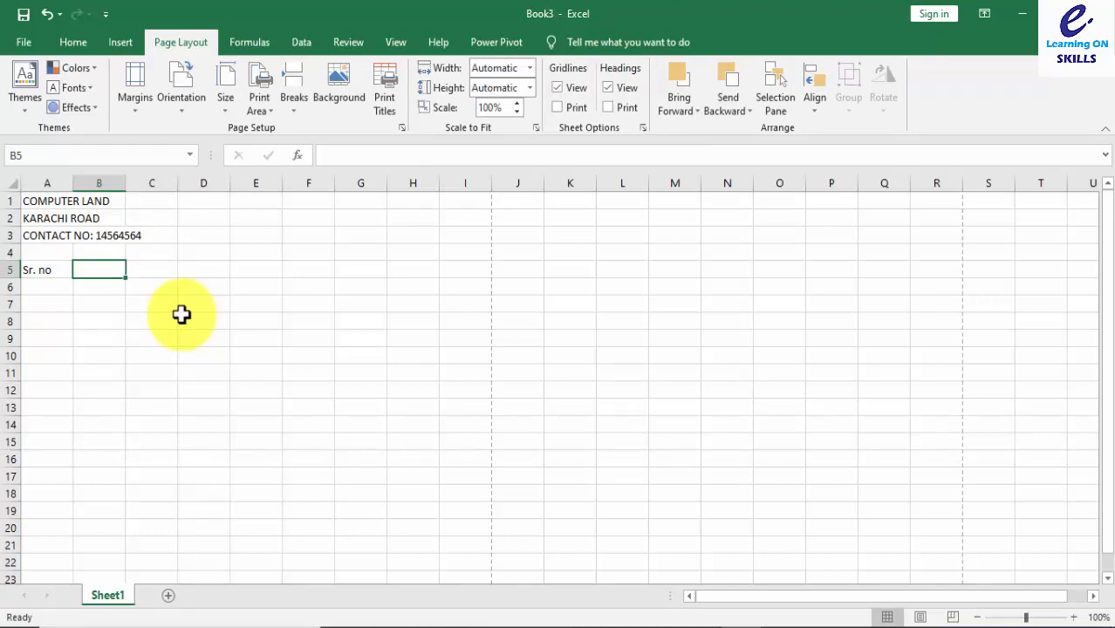
pyautogui.write('de')
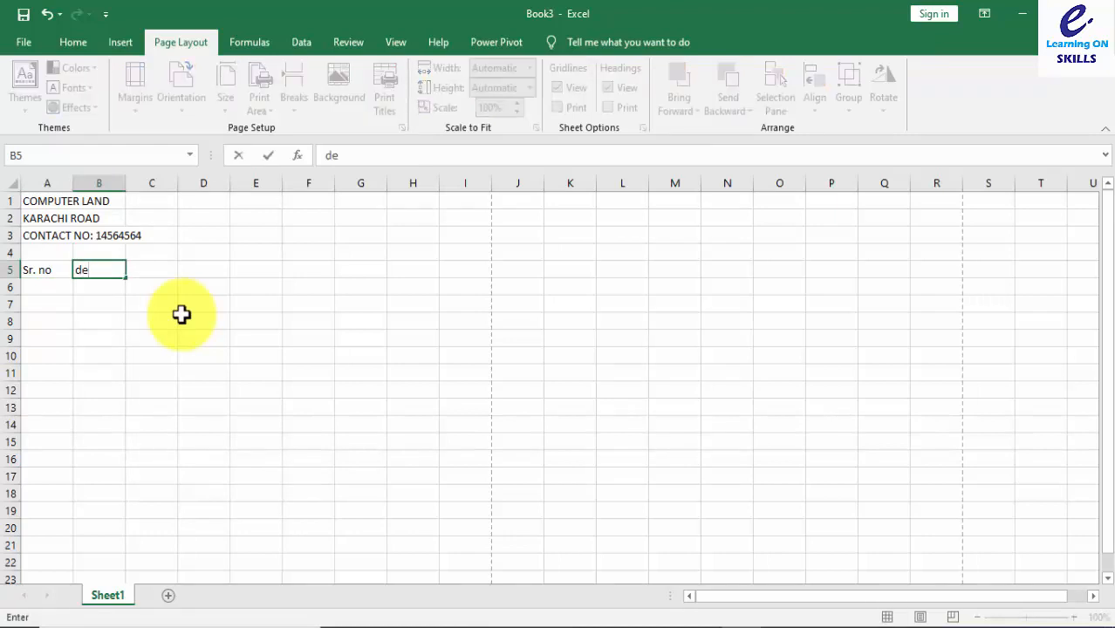
pyautogui.press('Escape')
pyautogui.press('Left')
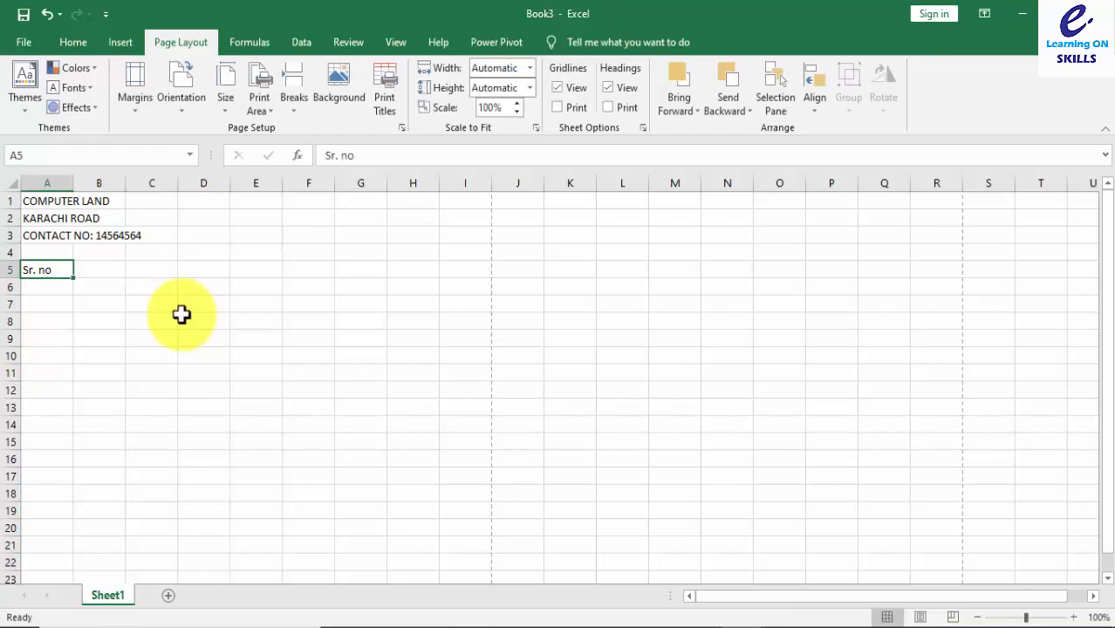
pyautogui.press('Delete')
pyautogui.write('Name')
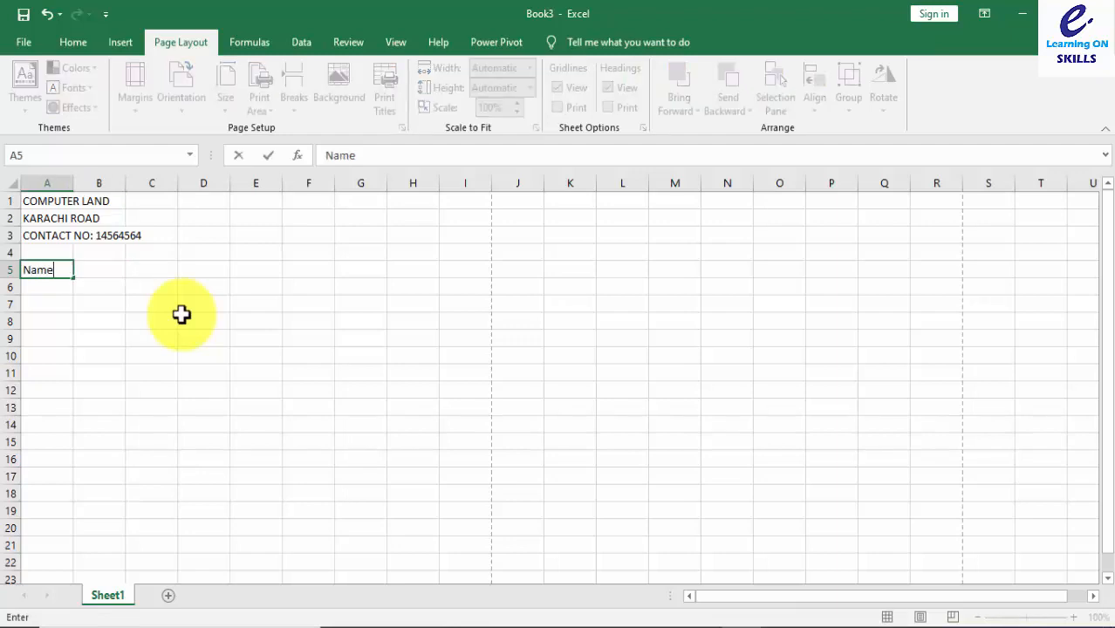
pyautogui.write(':')
pyautogui.press('Return')
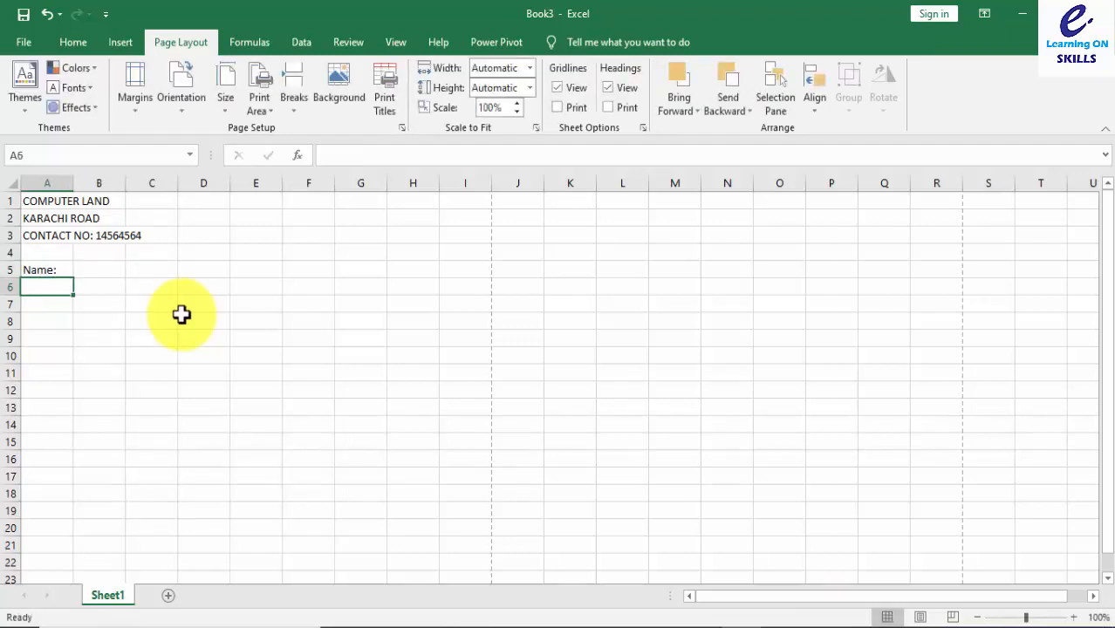
pyautogui.press('Return')
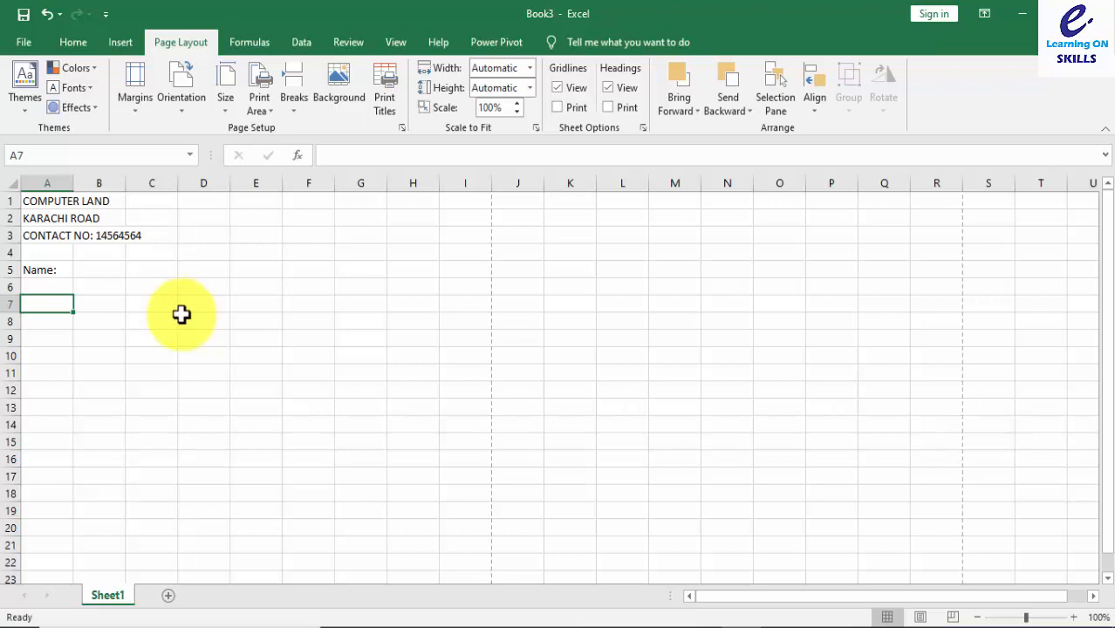
pyautogui.press('Up')
pyautogui.press('Up')
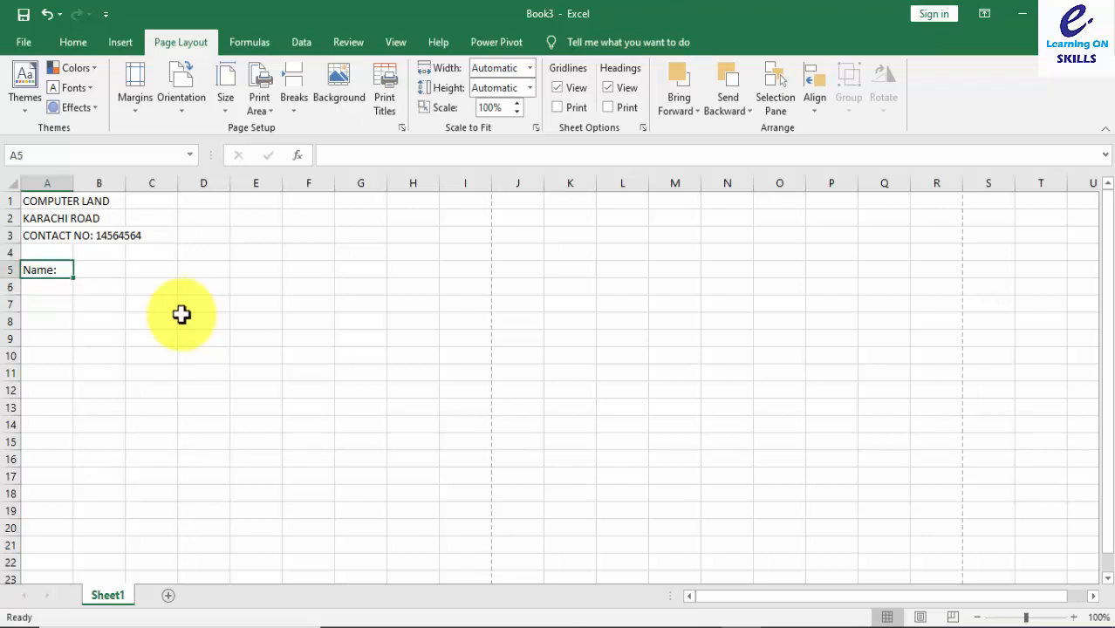
# Enter the label "Ref #:" in cell A5, replacing its existing content.
pyautogui.press('Delete')
pyautogui.write('Ref')
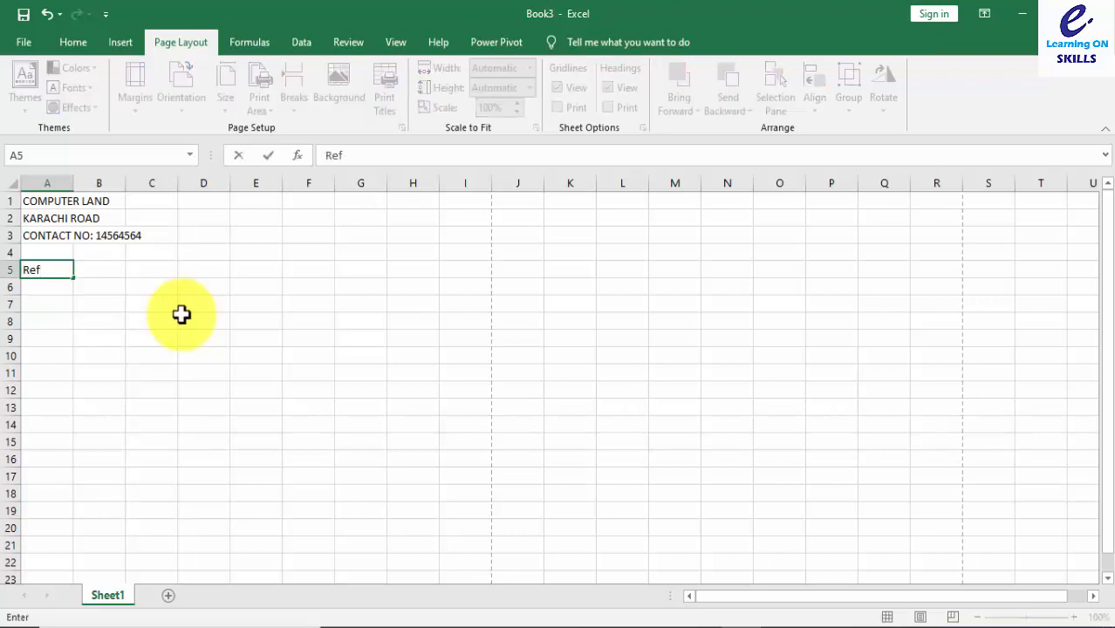
pyautogui.write(' #:')
pyautogui.press('Return')
pyautogui.press('Return')
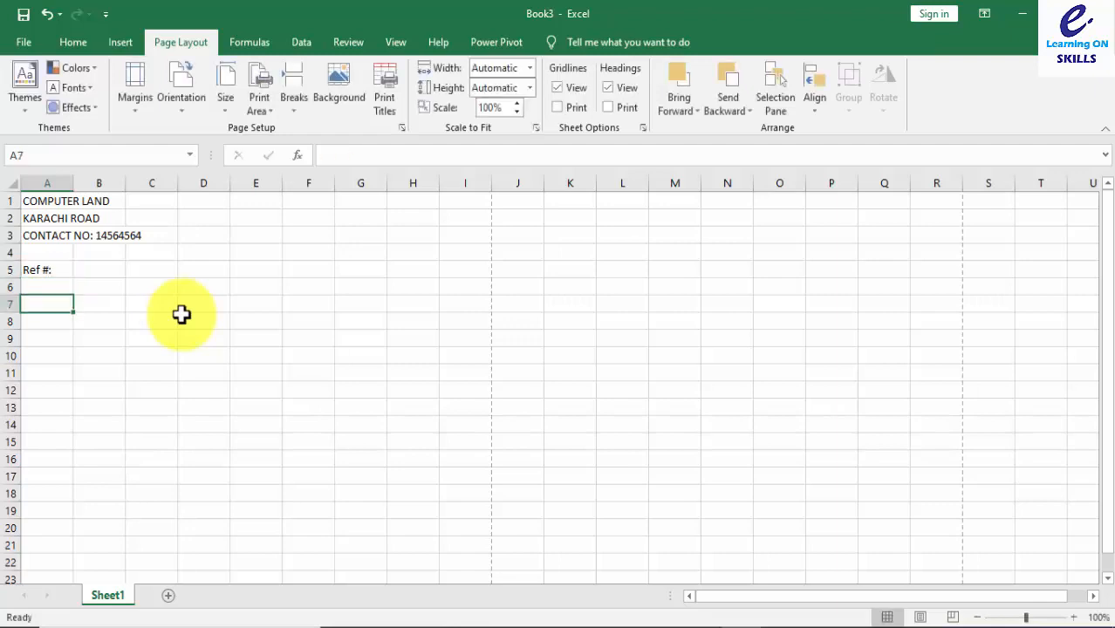
# Enter the label "Name:" in cell A7.
pyautogui.write('Dat')
pyautogui.press('BackSpace')
pyautogui.press('BackSpace')
pyautogui.press('BackSpace')
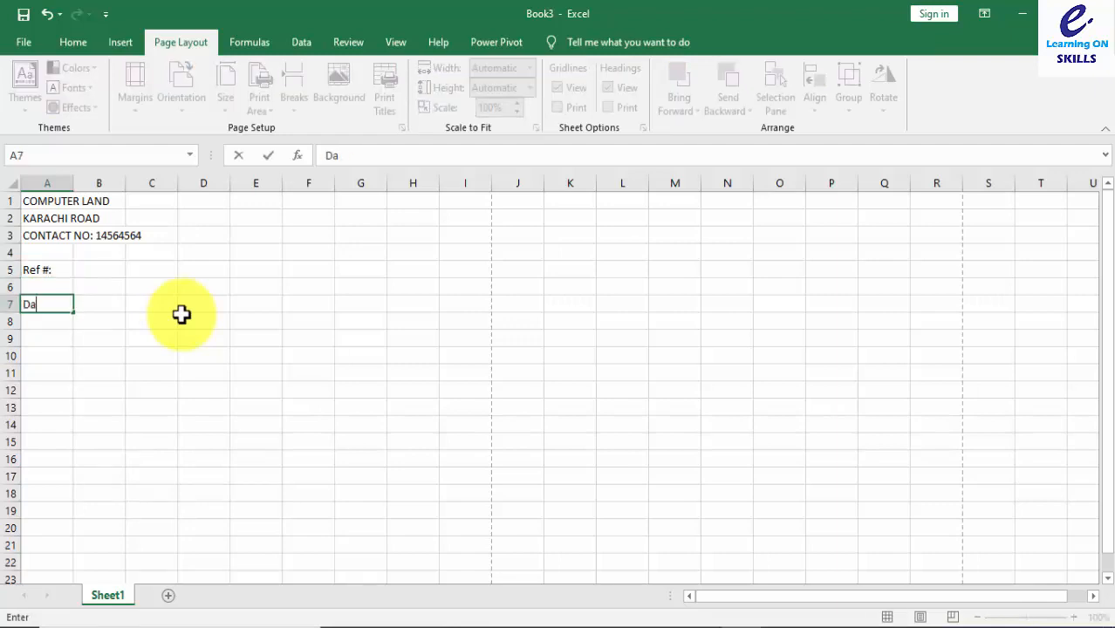
pyautogui.write('Name')
pyautogui.press('Return')
pyautogui.press('Return')
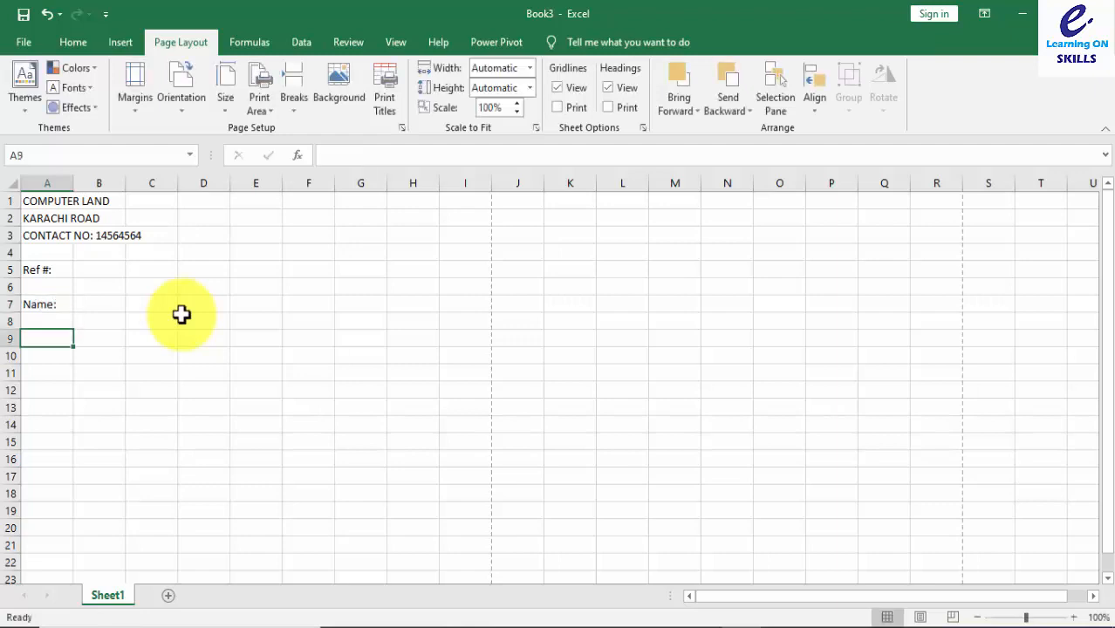
# Enter the label "Address:" in cell A9, making sure it ends with a colon.
pyautogui.write('Address')
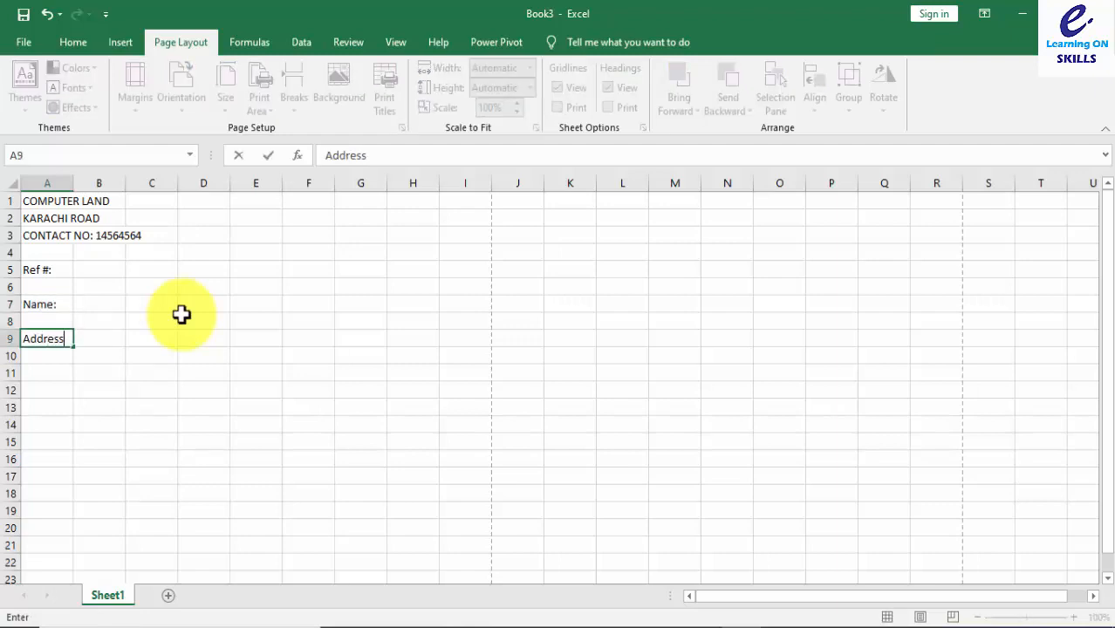
pyautogui.press('Return')
pyautogui.press('Return')
pyautogui.press('Up')
pyautogui.press('Up')
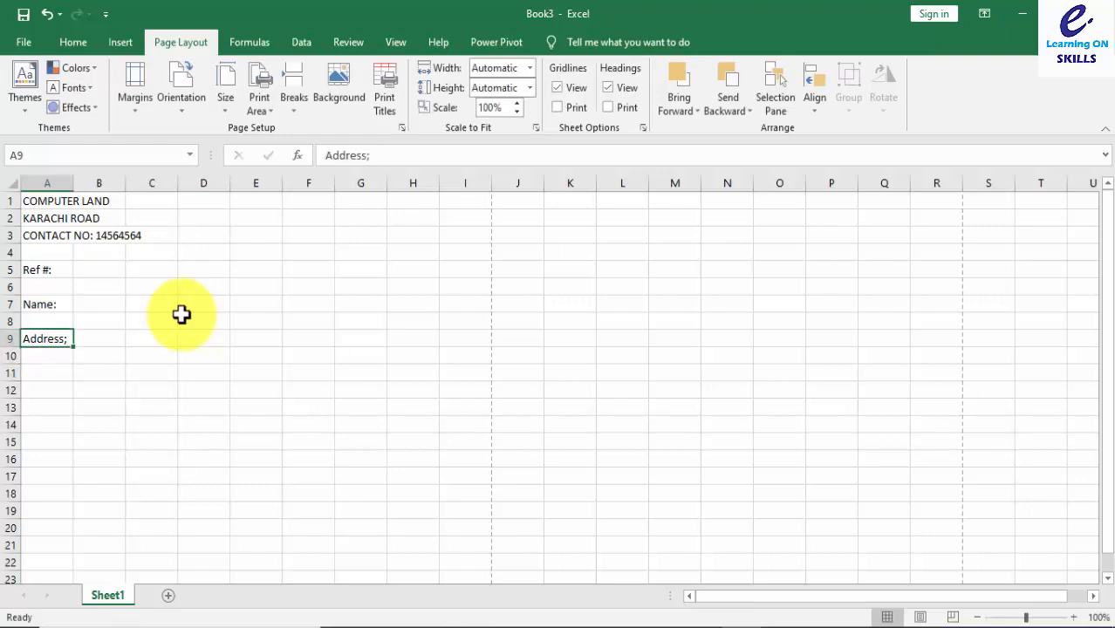
pyautogui.press('F2')
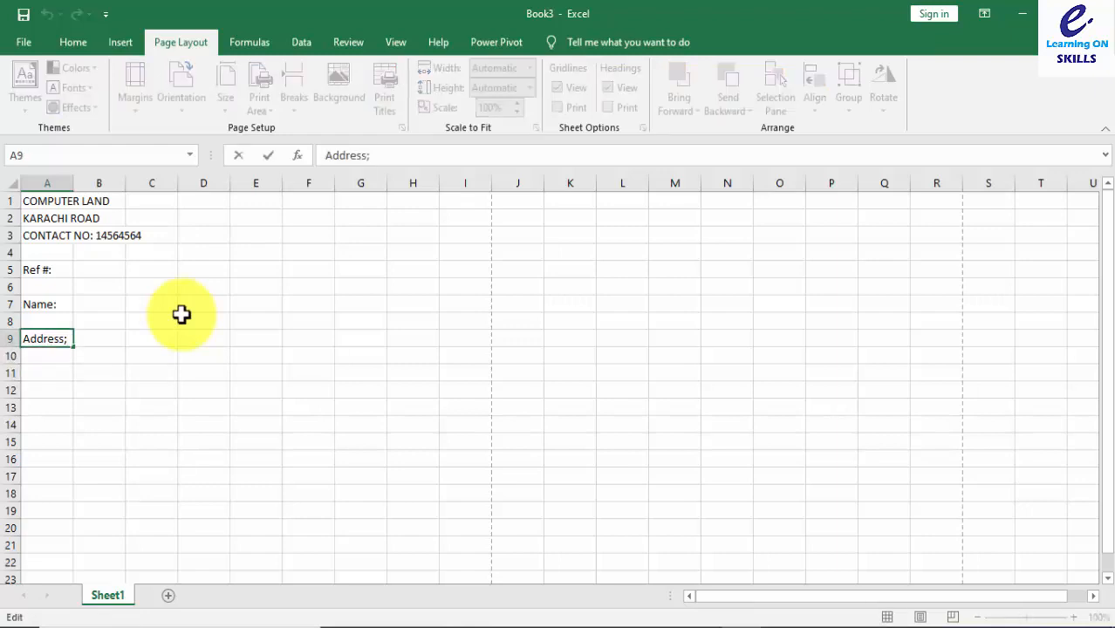
pyautogui.press('BackSpace')
pyautogui.press('Return')
pyautogui.press('Return')
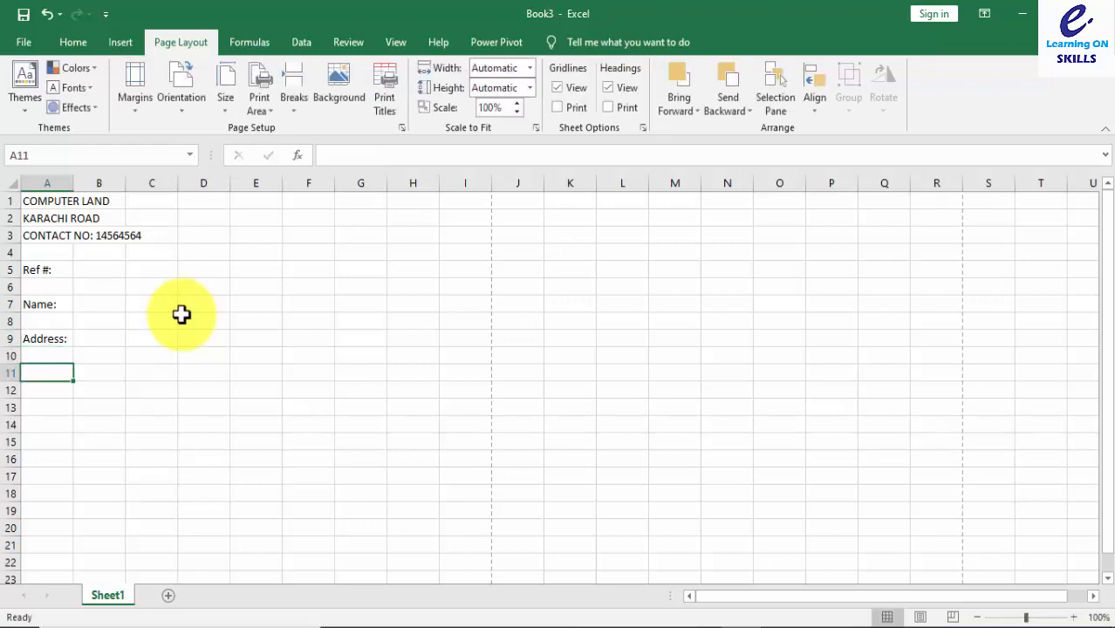
# Enter the column headings "Sr. no" in A11 and "Description" in B11.
pyautogui.write('sr.')
pyautogui.press('BackSpace')
pyautogui.press('BackSpace')
pyautogui.press('BackSpace')
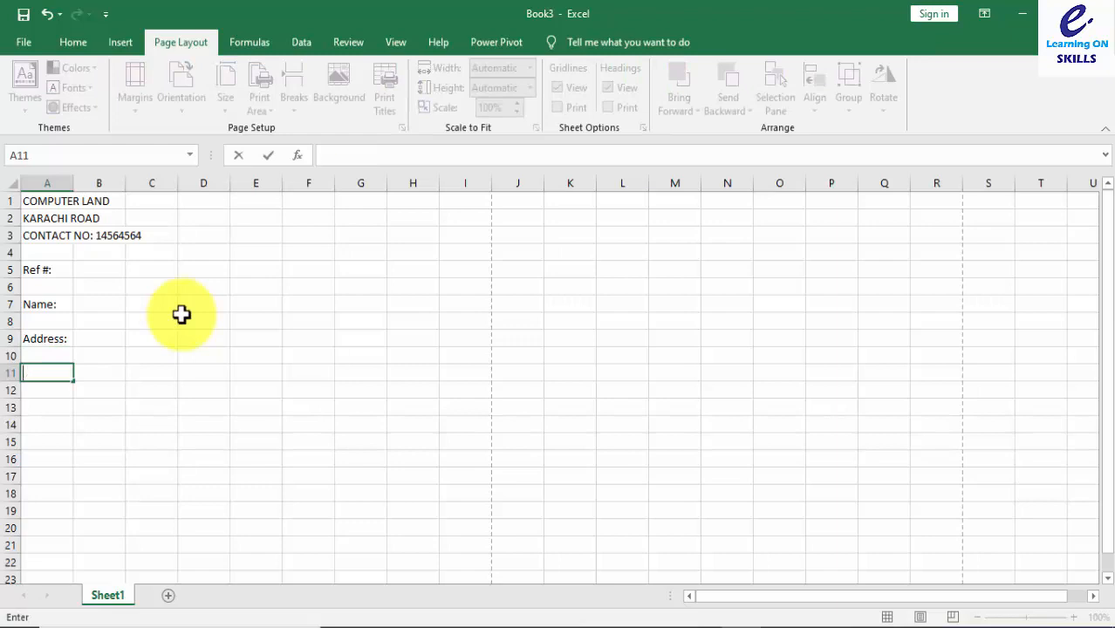
pyautogui.write('Sr. no')
pyautogui.press('Tab')
pyautogui.write('De')
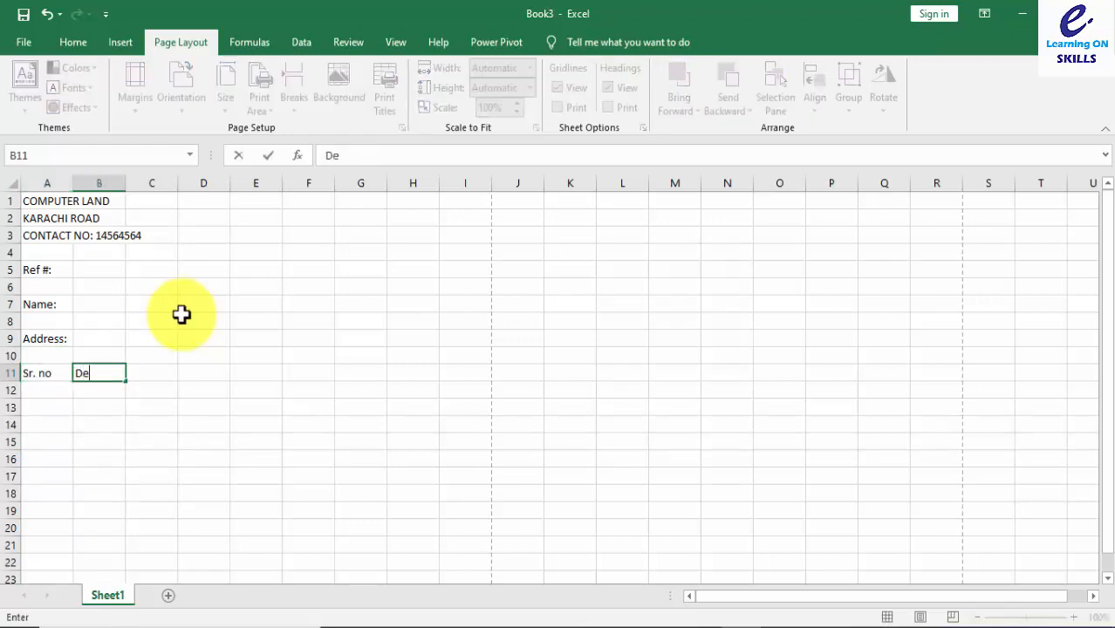
pyautogui.write('scription')
pyautogui.press('Tab')
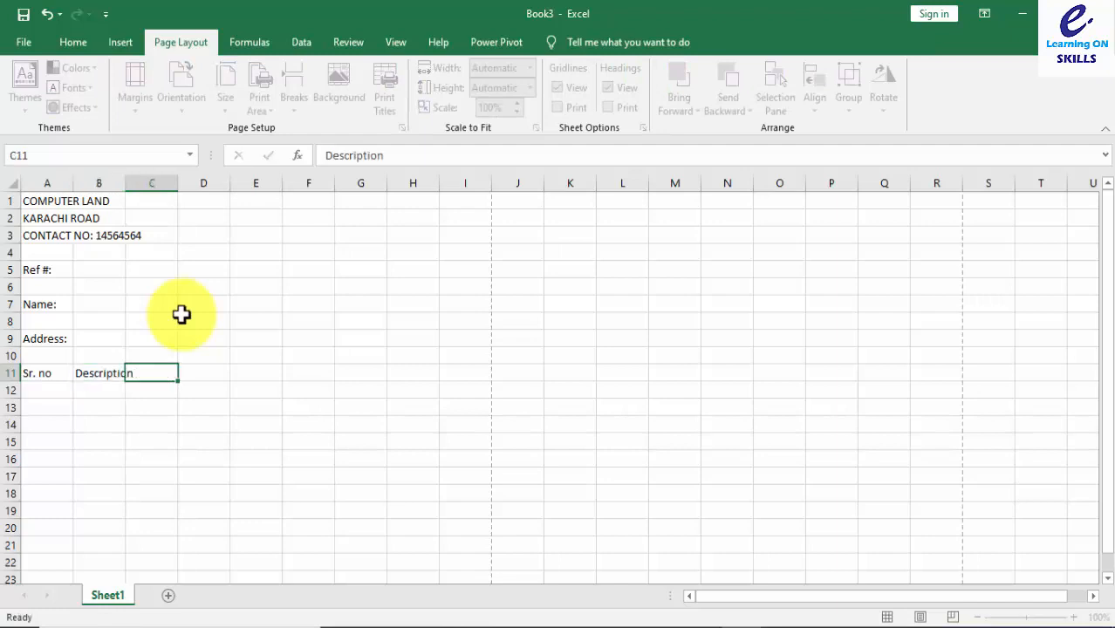
# Enter the column headings "Qty." in C11, "Rate" in D11 and "Total" in E11.
pyautogui.write('Qty.')
pyautogui.press('Tab')
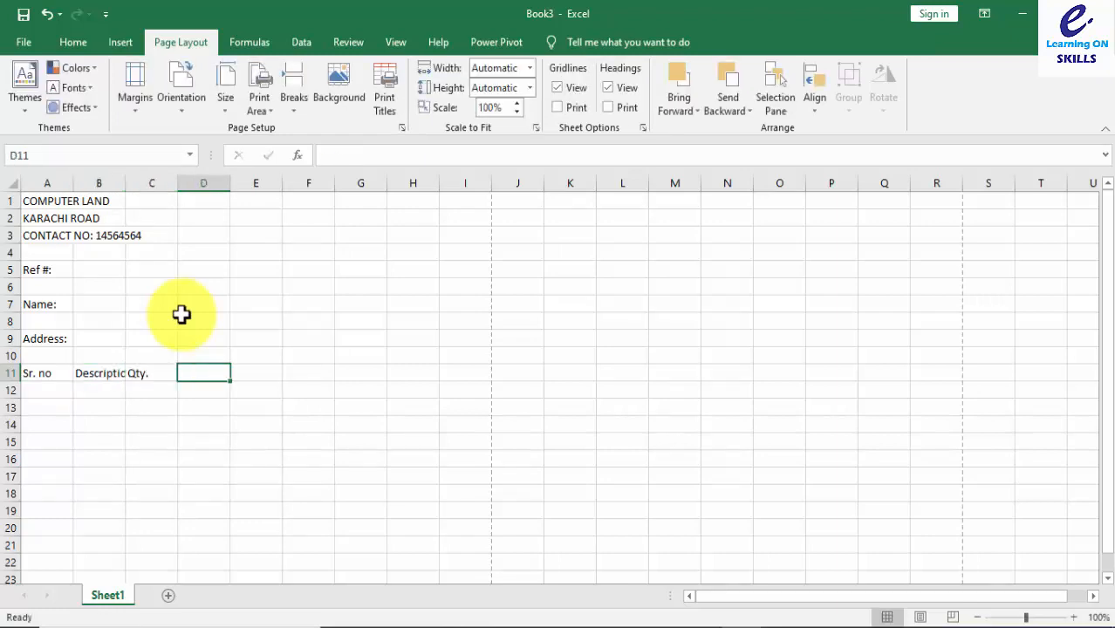
pyautogui.write('Rate')
pyautogui.press('Tab')
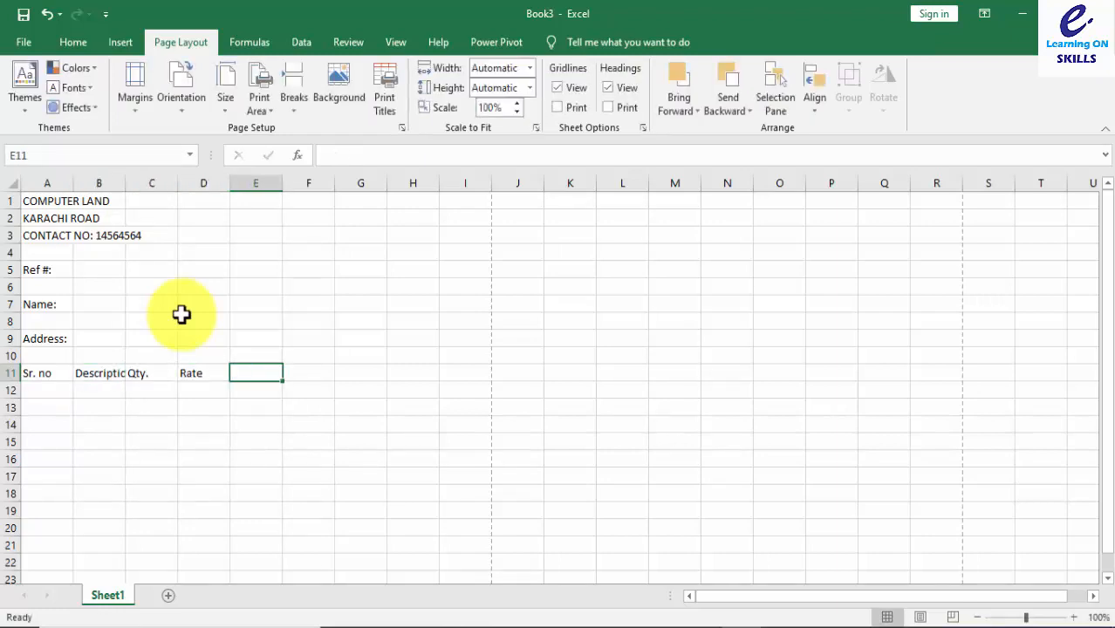
pyautogui.write('Total')
pyautogui.press('Return')
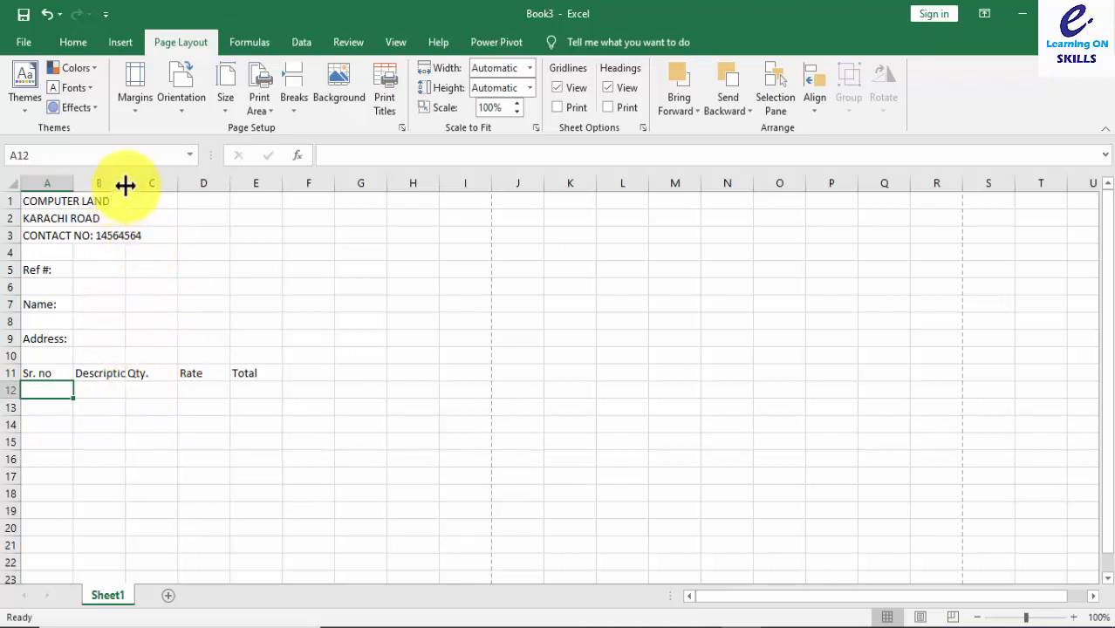
# Widen columns B to E until the table fills the page width, and merge and center COMPUTER LAND across A1:E1.
pyautogui.moveTo(126, 184); pyautogui.dragTo(62, 199)
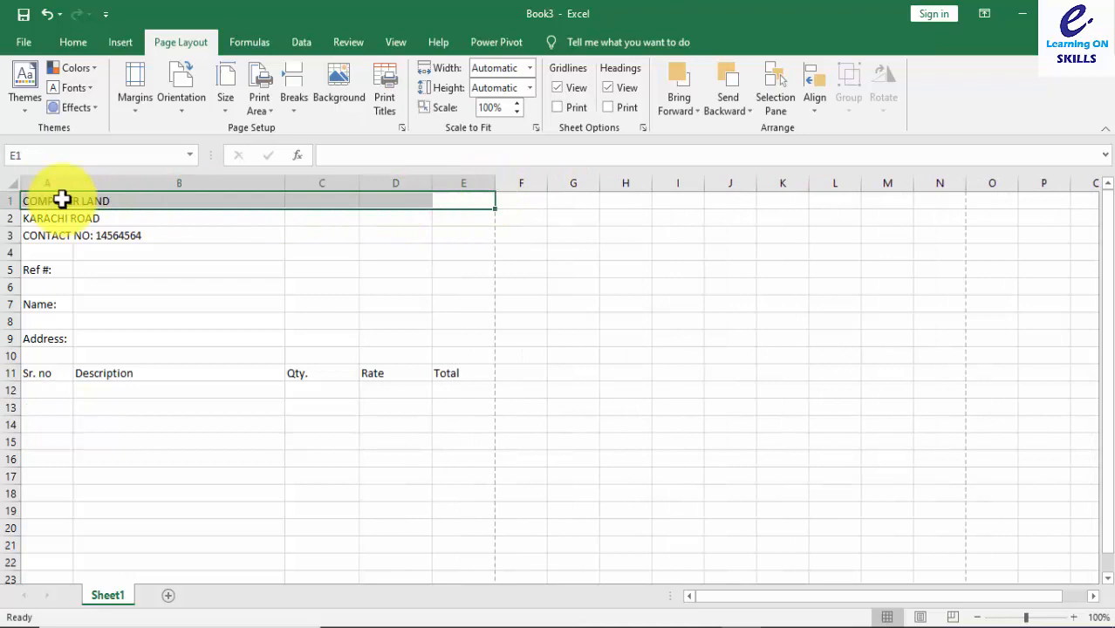
pyautogui.click(75, 43)
pyautogui.click(450, 108)
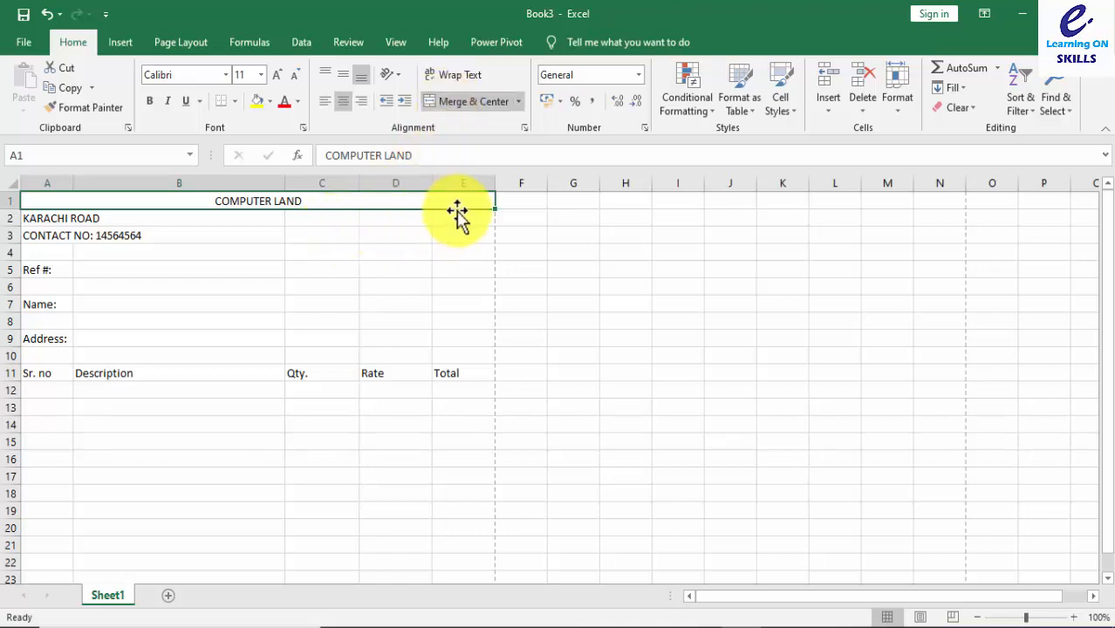
# Merge and center the road line across A2:E2 and the contact number line across A3:E3.
pyautogui.moveTo(462, 218); pyautogui.dragTo(62, 216)
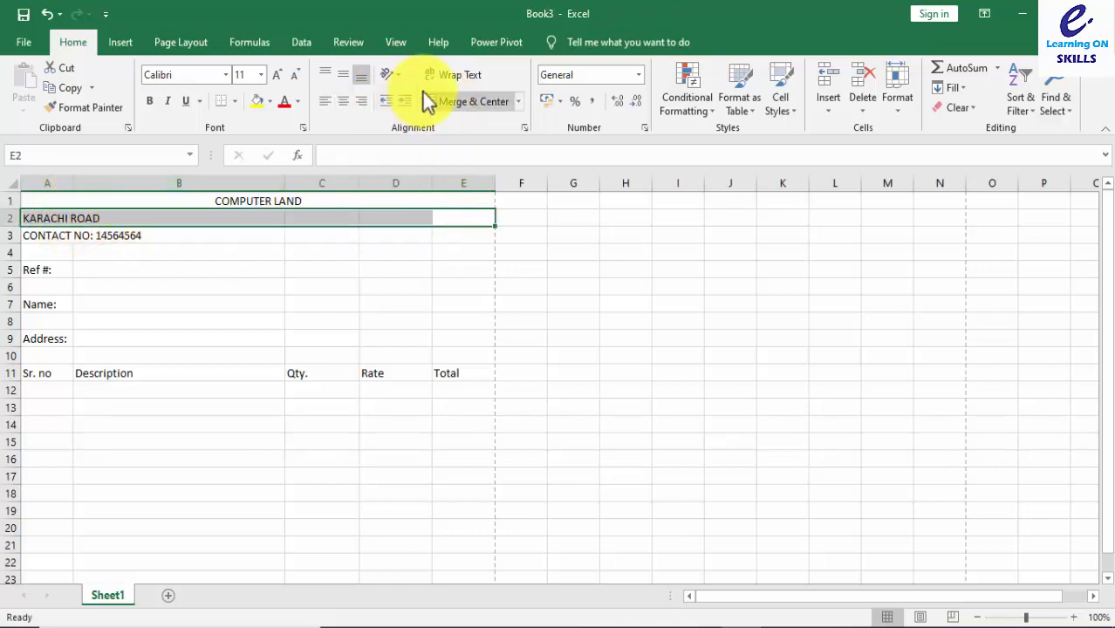
pyautogui.click(449, 103)
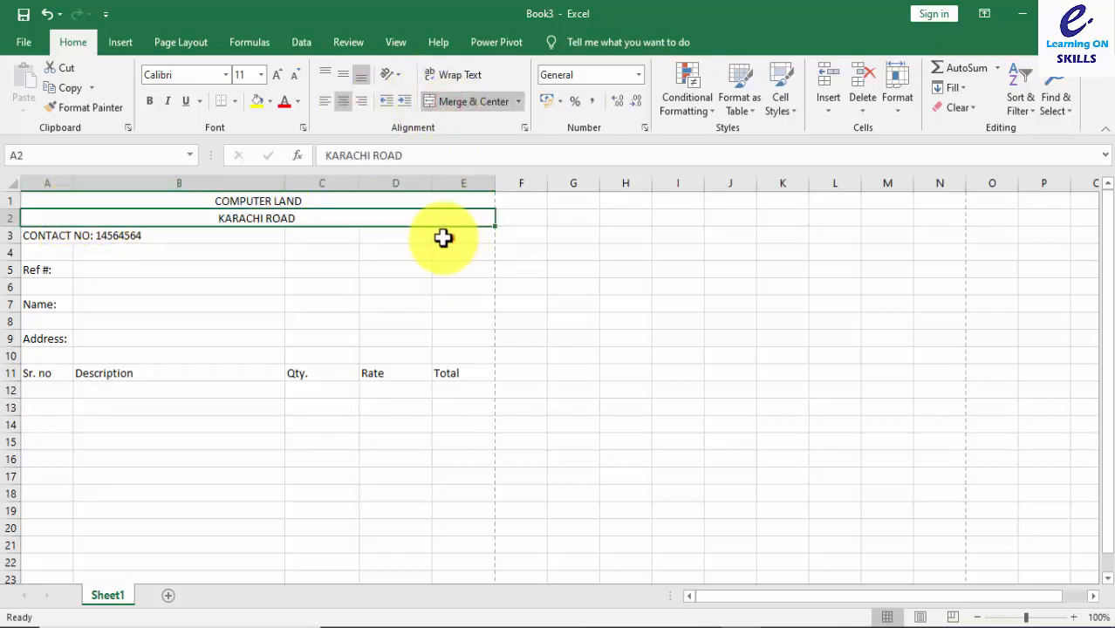
pyautogui.moveTo(444, 236); pyautogui.dragTo(55, 228)
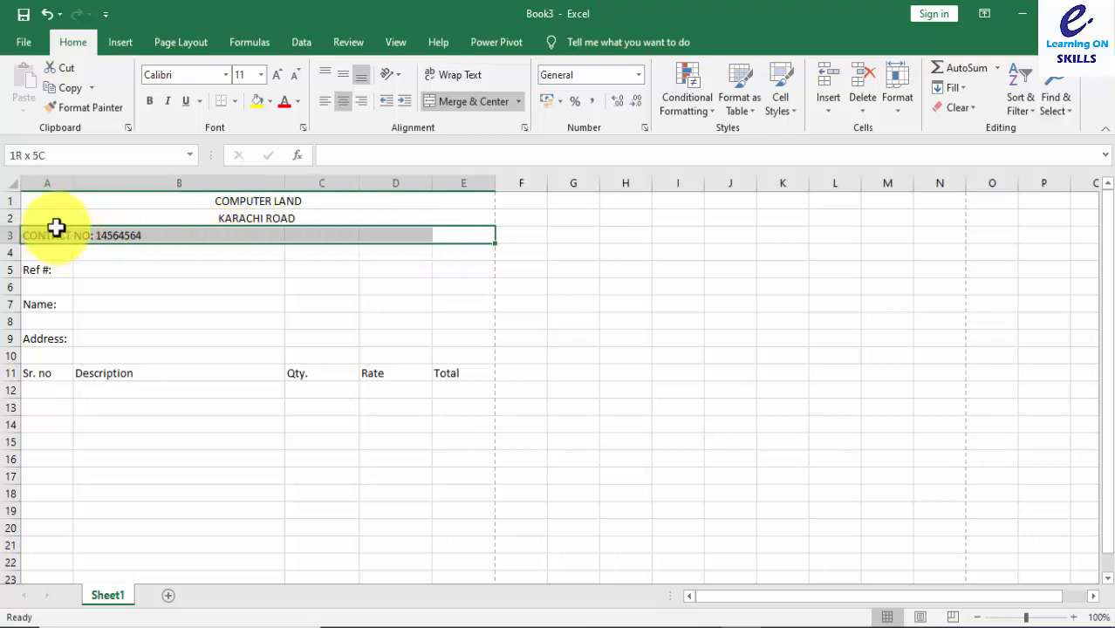
pyautogui.click(461, 103)
# Enlarge the COMPUTER LAND title in row 1 to font size 22 and make it bold.
pyautogui.click(275, 197)
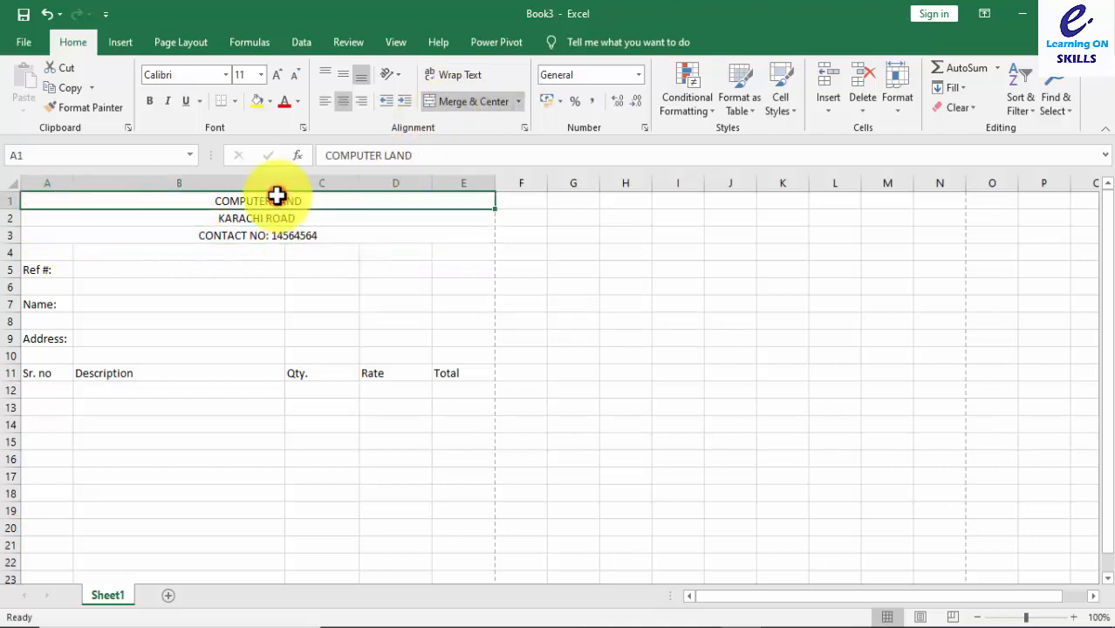
pyautogui.click(281, 77)
pyautogui.click(281, 76)
pyautogui.click(281, 76)
pyautogui.click(281, 77)
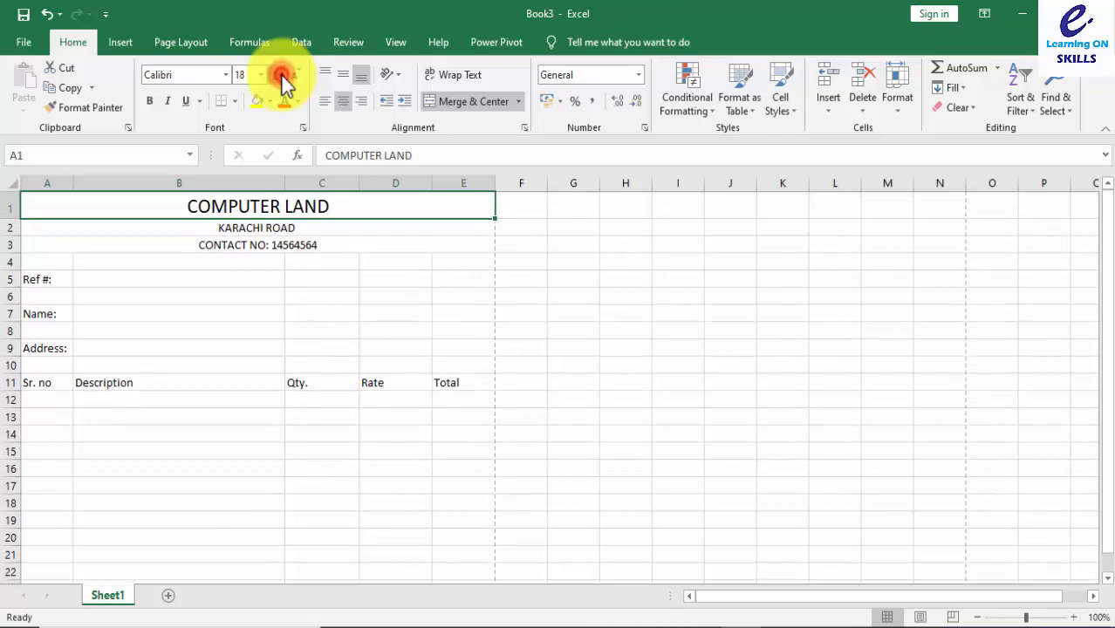
pyautogui.click(281, 77)
pyautogui.click(281, 77)
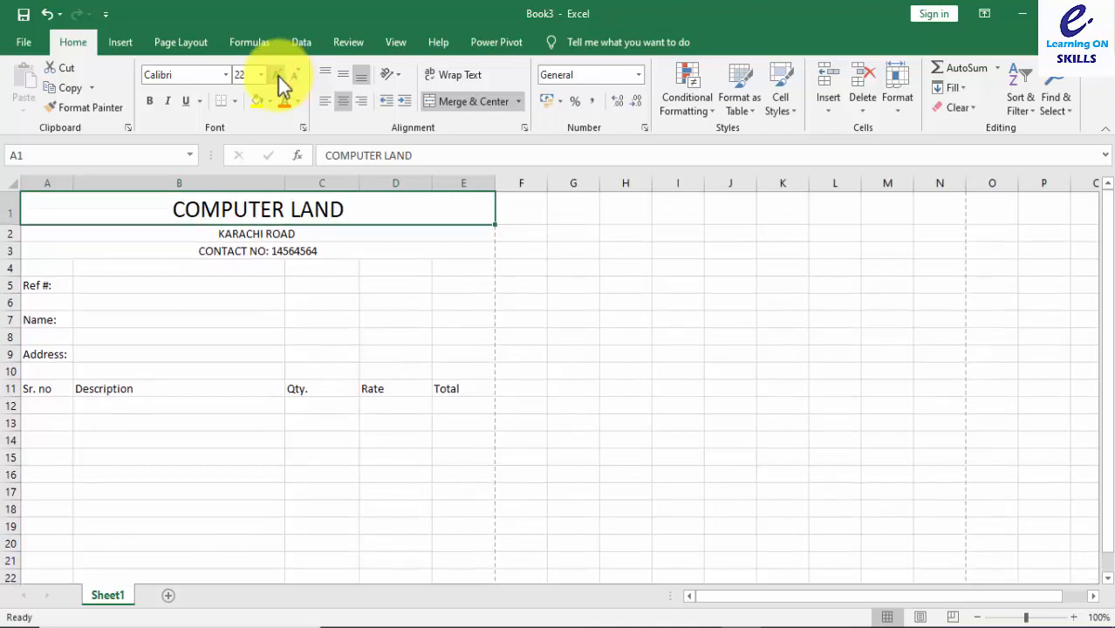
pyautogui.click(150, 103)
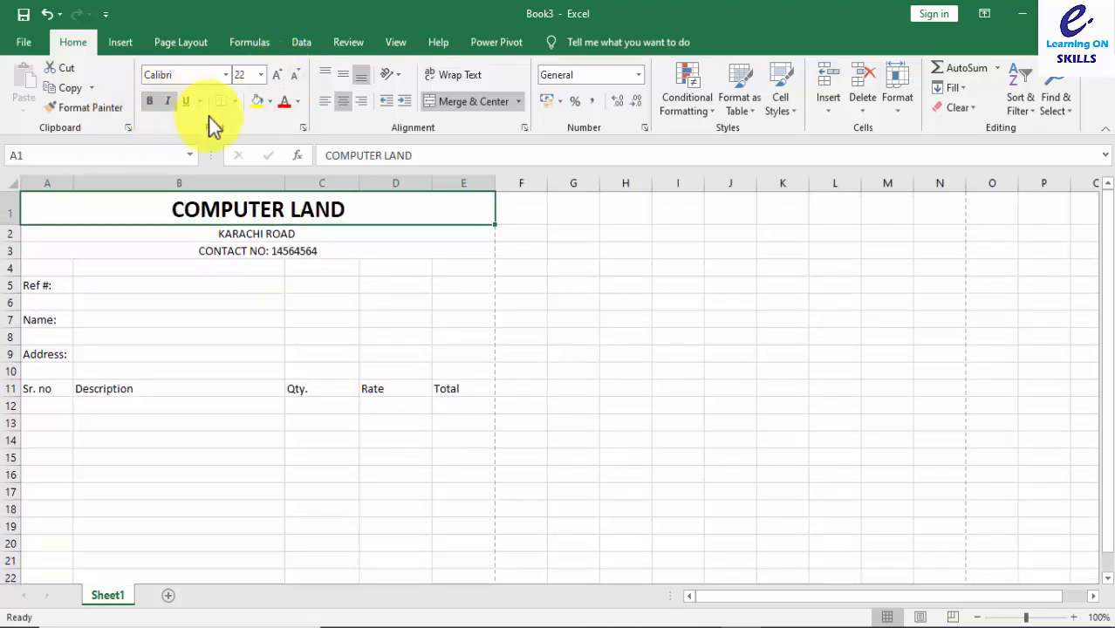
# Give the COMPUTER LAND title cell a black fill and white text.
pyautogui.click(272, 103)
pyautogui.click(270, 160)
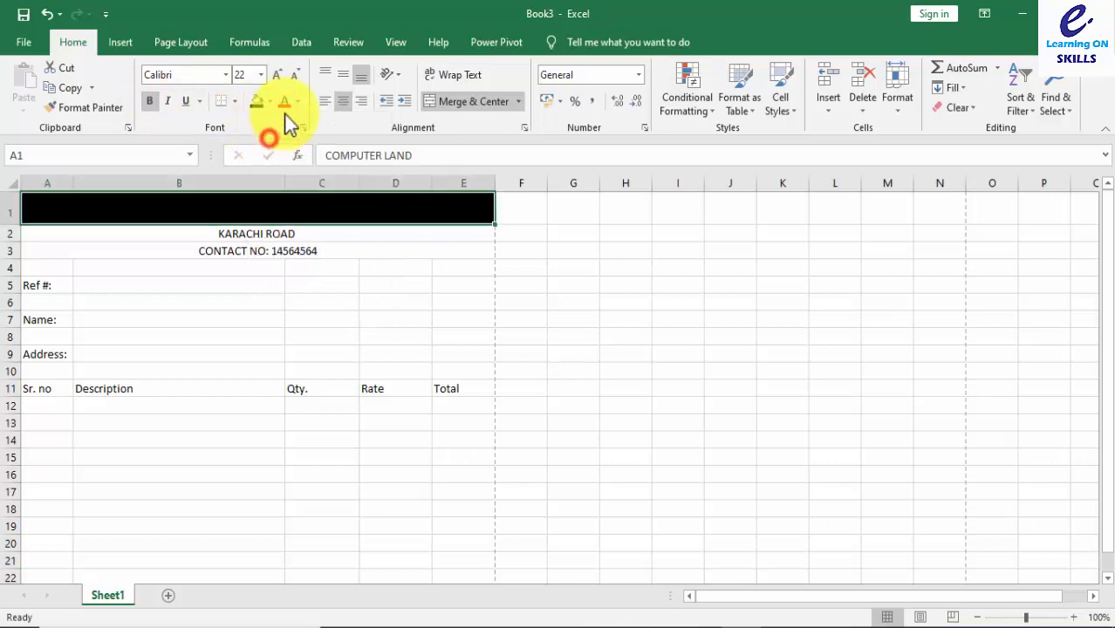
pyautogui.click(297, 102)
pyautogui.click(285, 161)
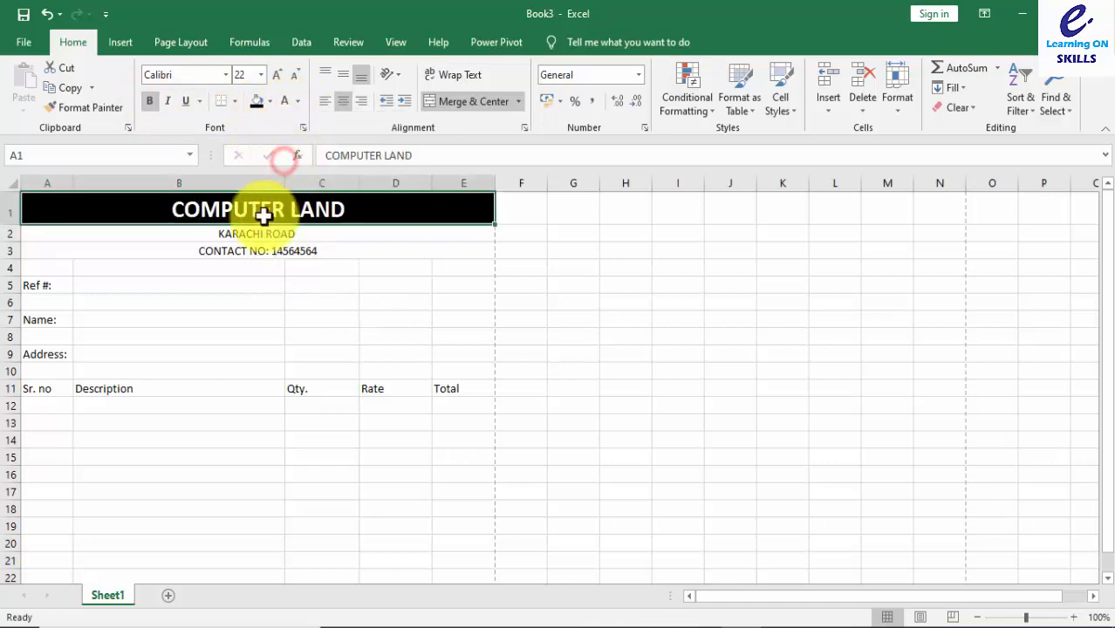
# Set the font size of the road line in row 2 to 12 and the contact line in row 3 to 14.
pyautogui.click(242, 234)
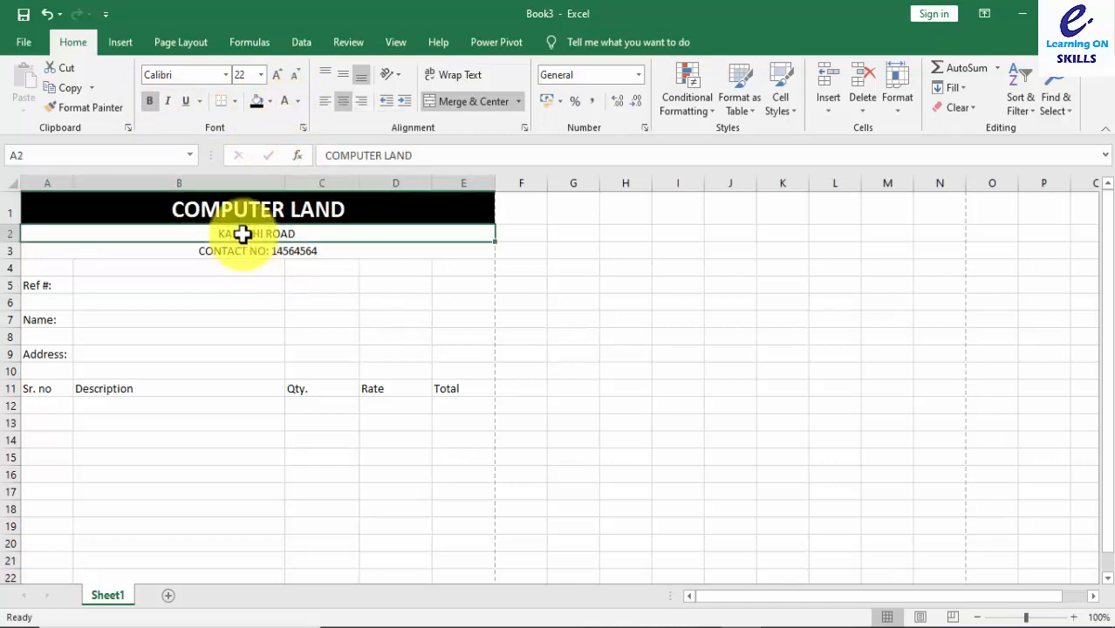
pyautogui.click(277, 77)
pyautogui.click(244, 251)
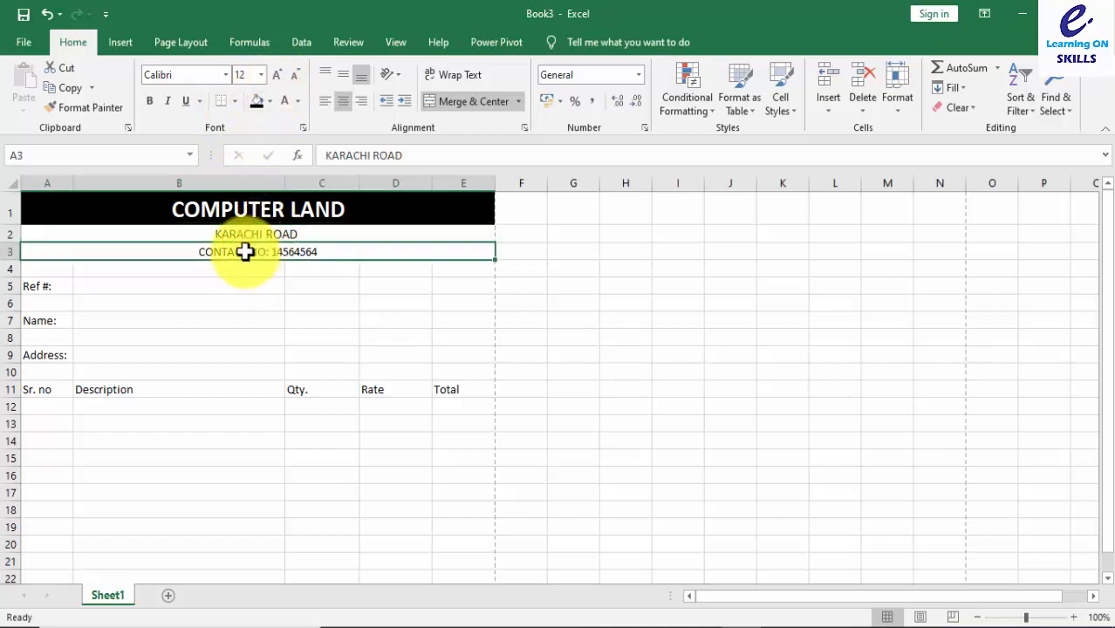
pyautogui.click(279, 76)
pyautogui.click(278, 75)
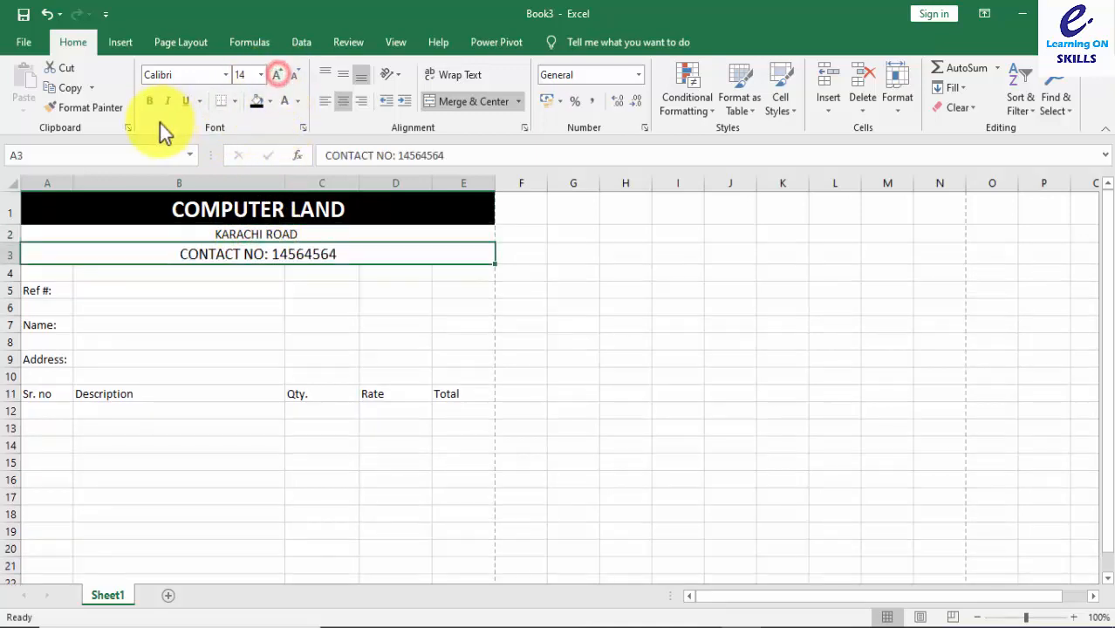
# Make the contact number line in row 3 bold and fill it with grey.
pyautogui.click(149, 101)
pyautogui.click(269, 102)
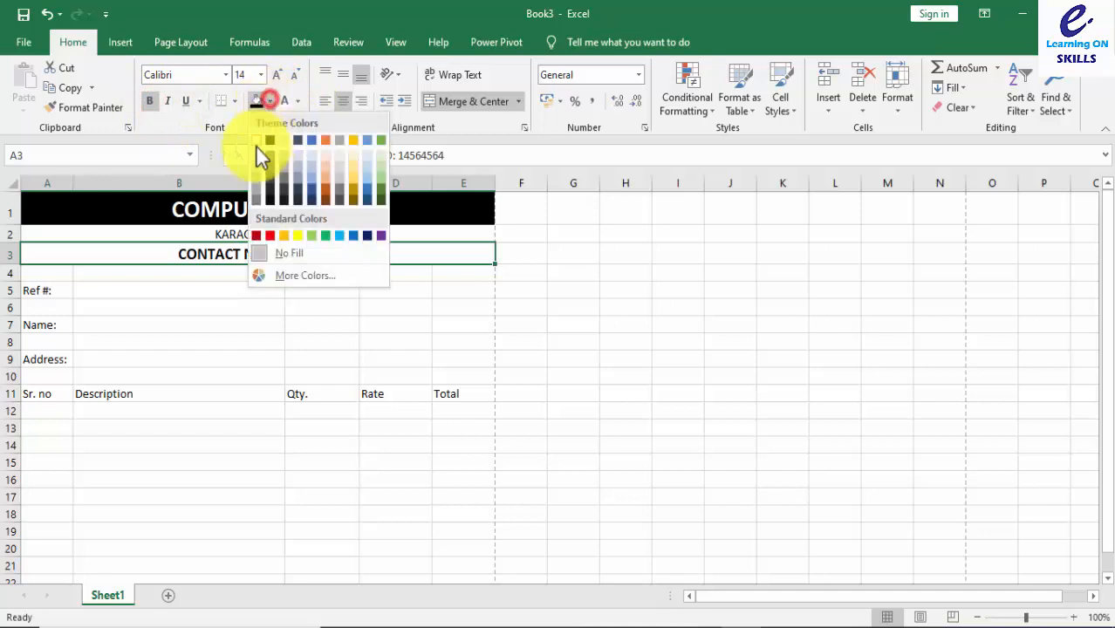
pyautogui.click(256, 179)
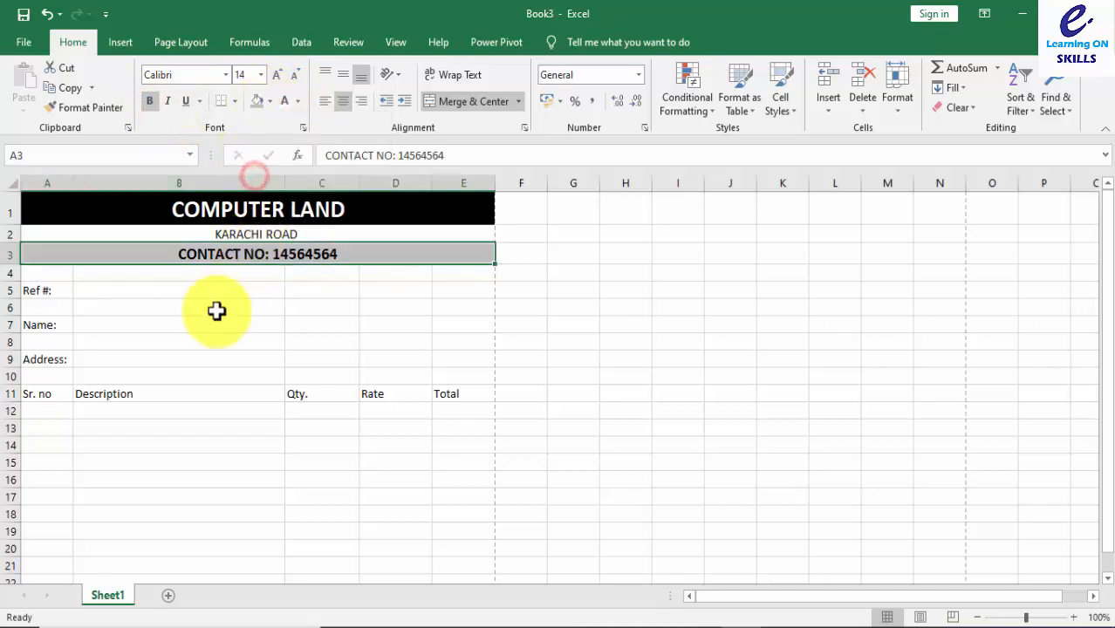
# Add a bottom border to B5 as the reference line and enter the label "Date:" in D5.
pyautogui.click(138, 284)
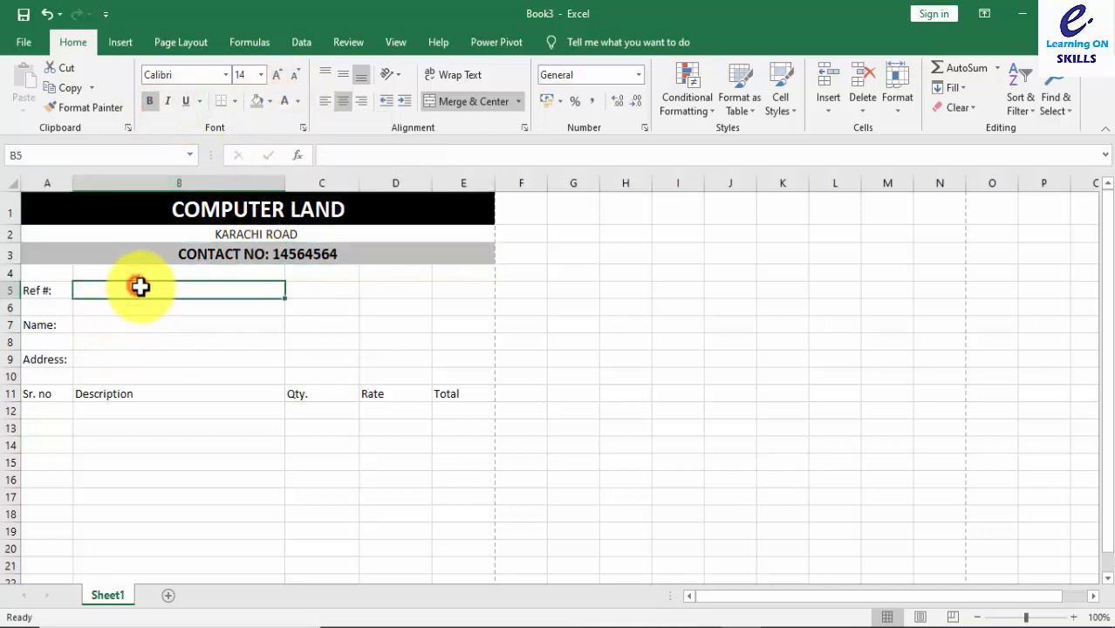
pyautogui.click(222, 106)
pyautogui.click(385, 288)
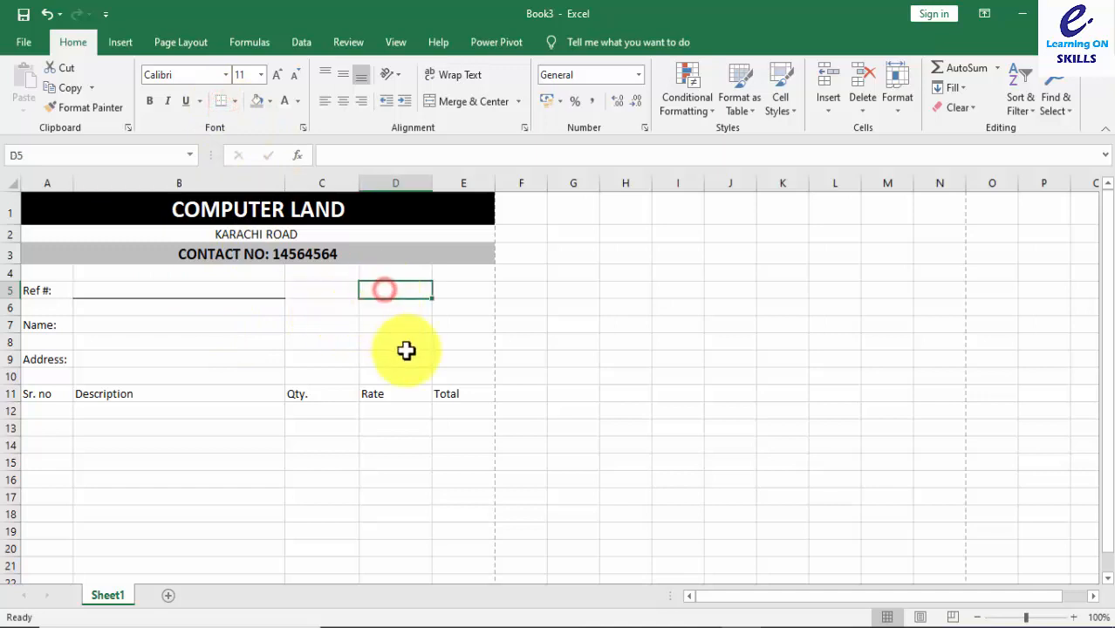
pyautogui.write('Date:')
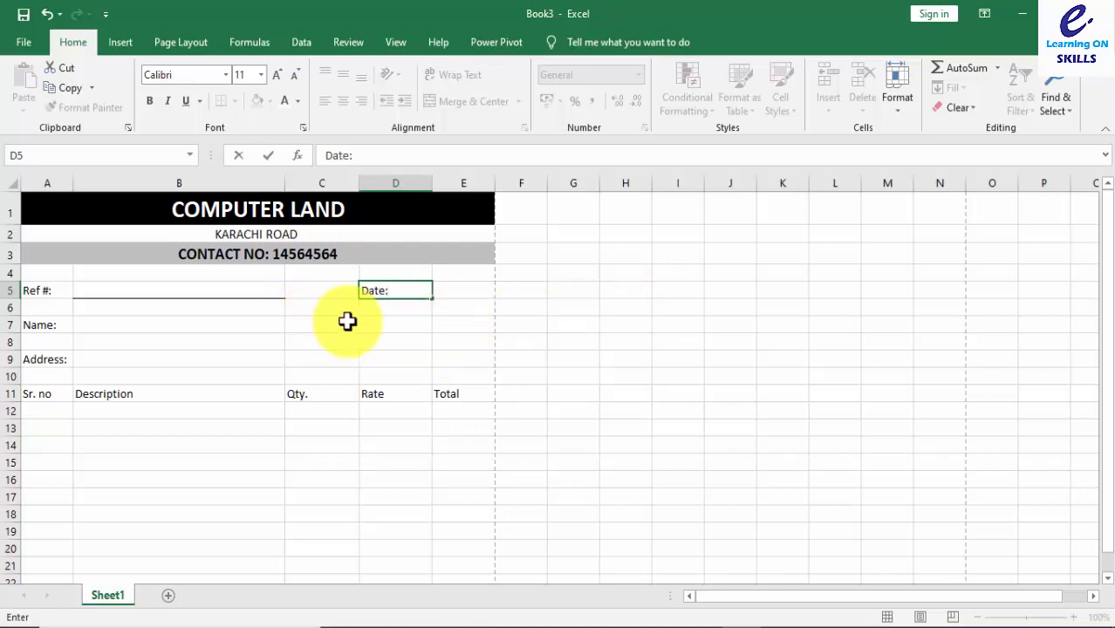
# Add a bottom border to E5, right-align the "Date:" label in D5, and check the form in print preview.
pyautogui.click(472, 292)
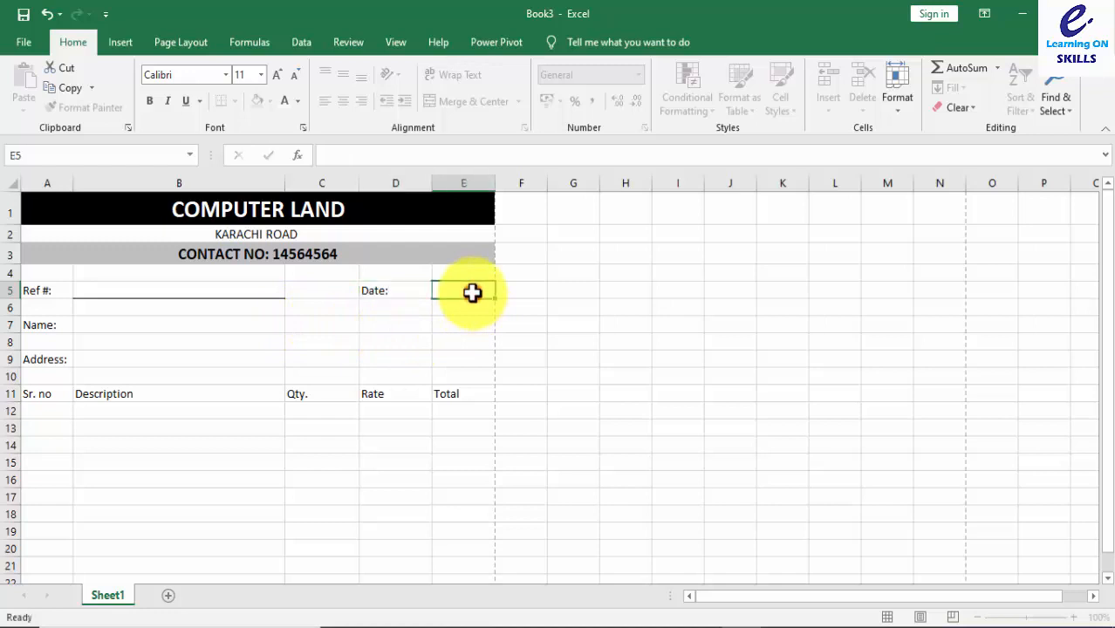
pyautogui.click(220, 102)
pyautogui.click(400, 292)
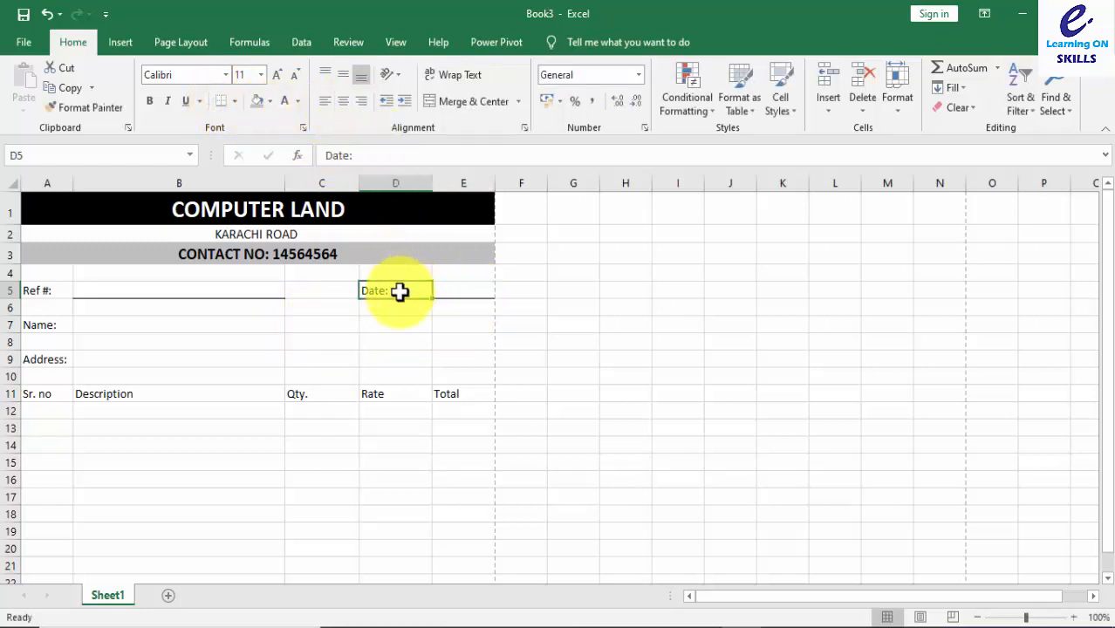
pyautogui.click(362, 102)
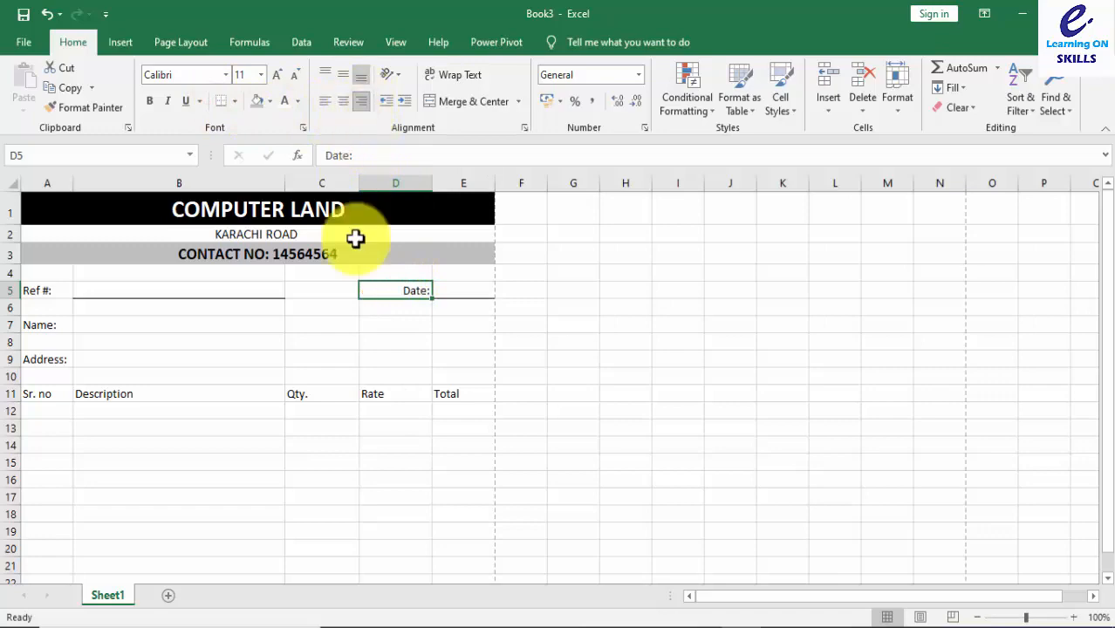
pyautogui.hotkey('ctrl', 'p')
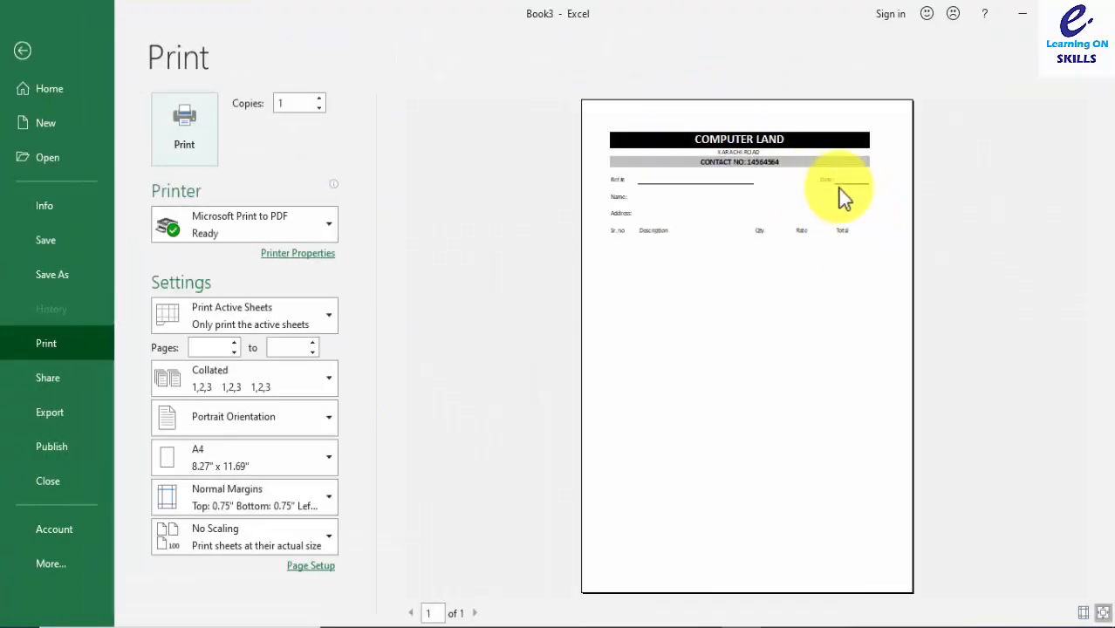
pyautogui.press('Escape')
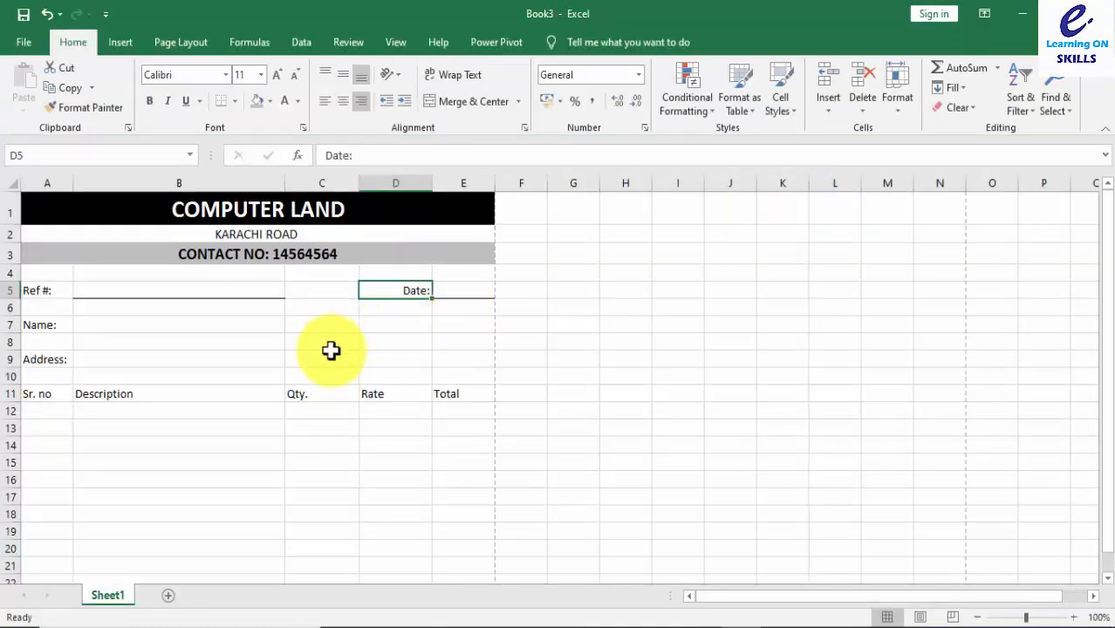
# Add bottom borders to B7:E7 for the name and B9:E9 for the address, and check them in print preview.
pyautogui.moveTo(464, 325); pyautogui.dragTo(242, 324)
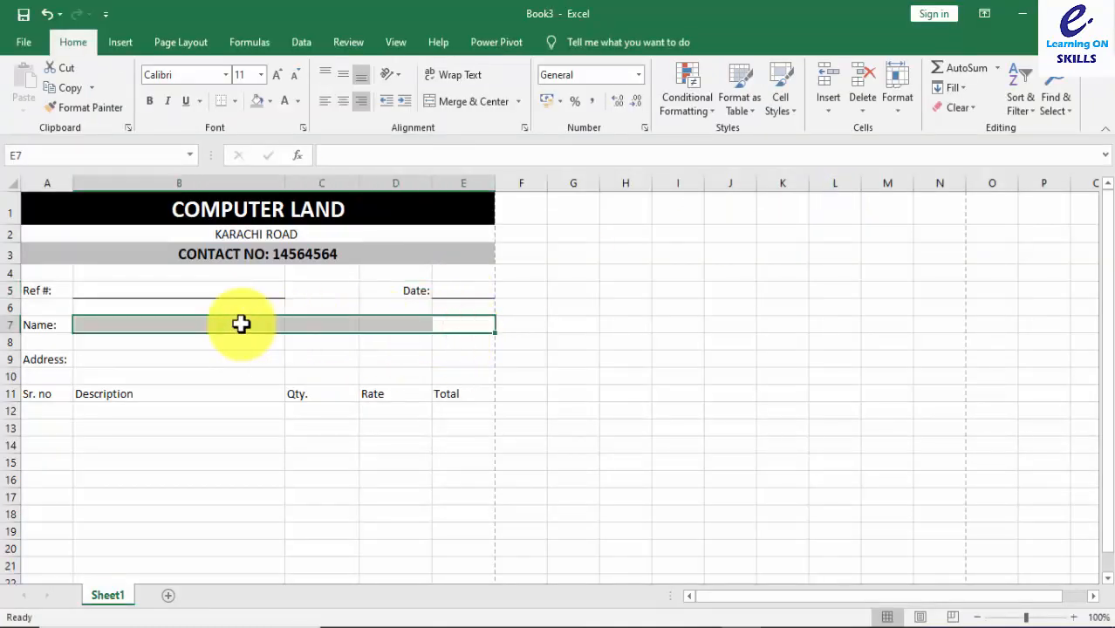
pyautogui.click(221, 103)
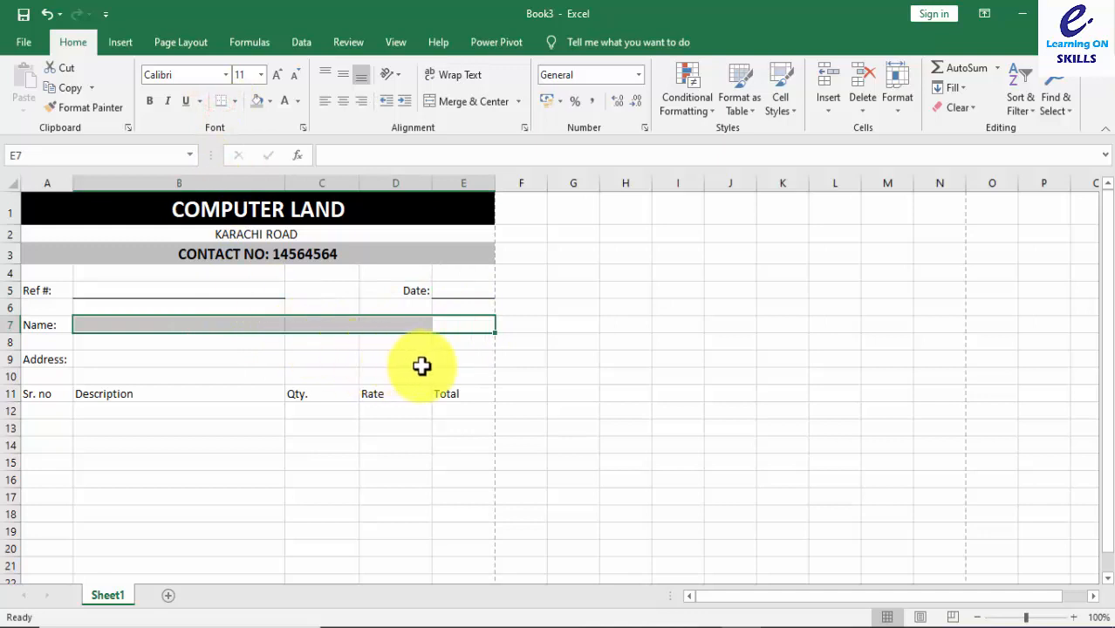
pyautogui.moveTo(457, 358); pyautogui.dragTo(267, 358)
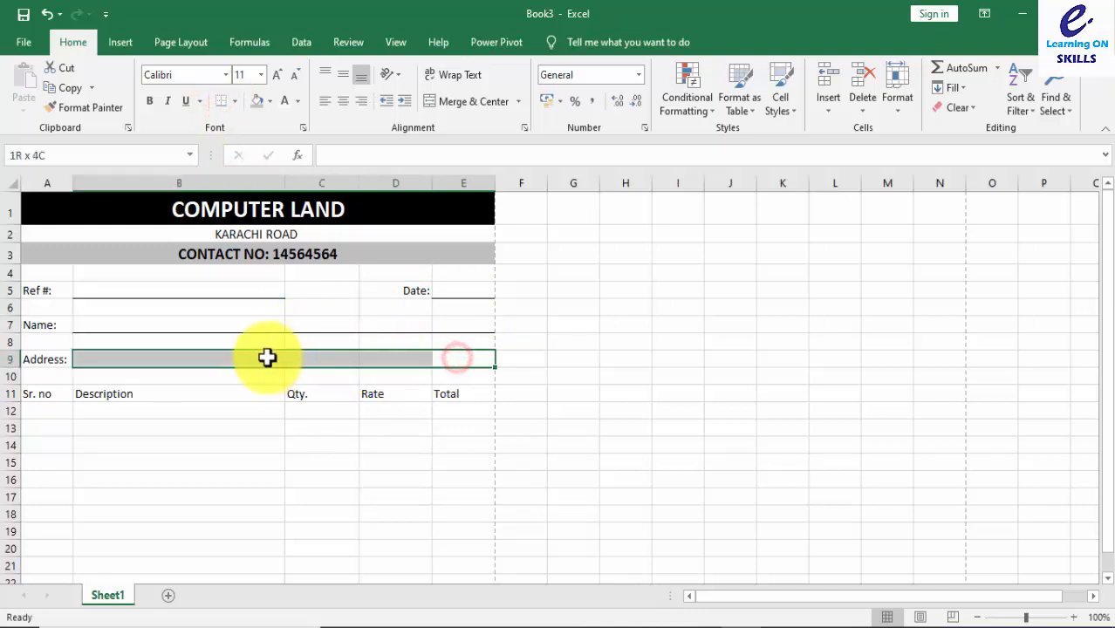
pyautogui.click(220, 101)
pyautogui.click(284, 323)
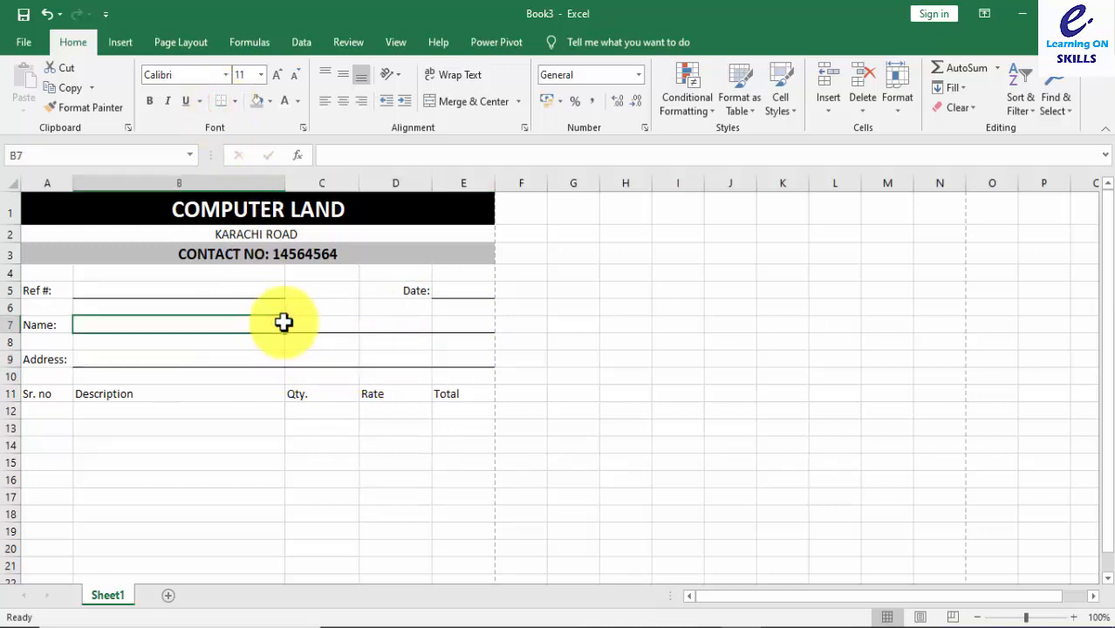
pyautogui.hotkey('ctrl', 'p')
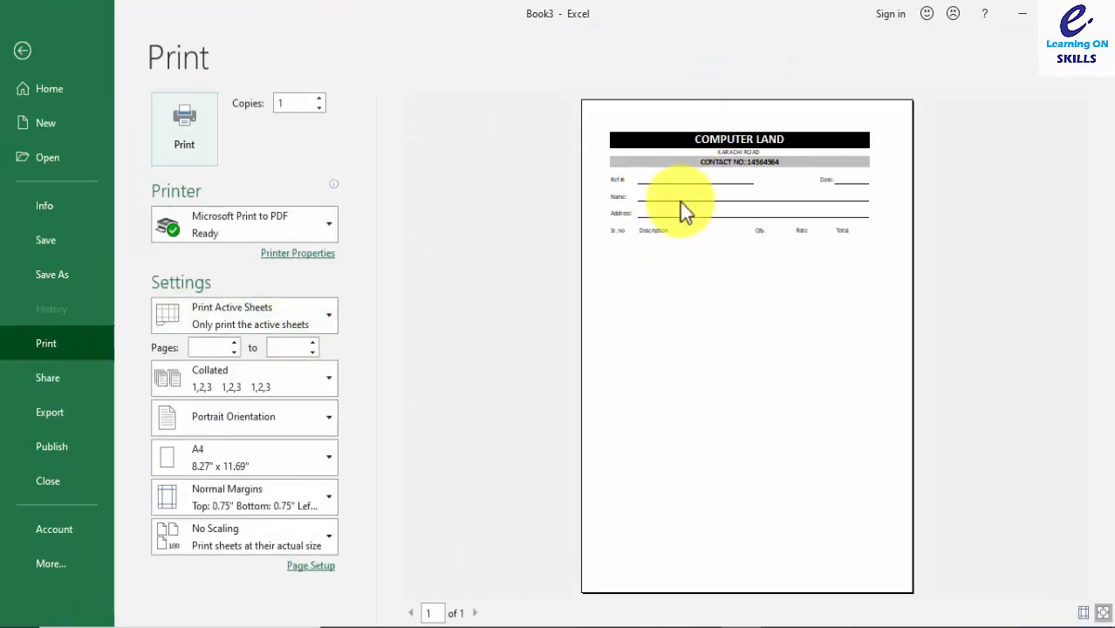
pyautogui.press('Escape')
# Apply all borders to the item table in columns A to E, from heading row 11 down through the blank rows.
pyautogui.scroll(-4, 288, 349)
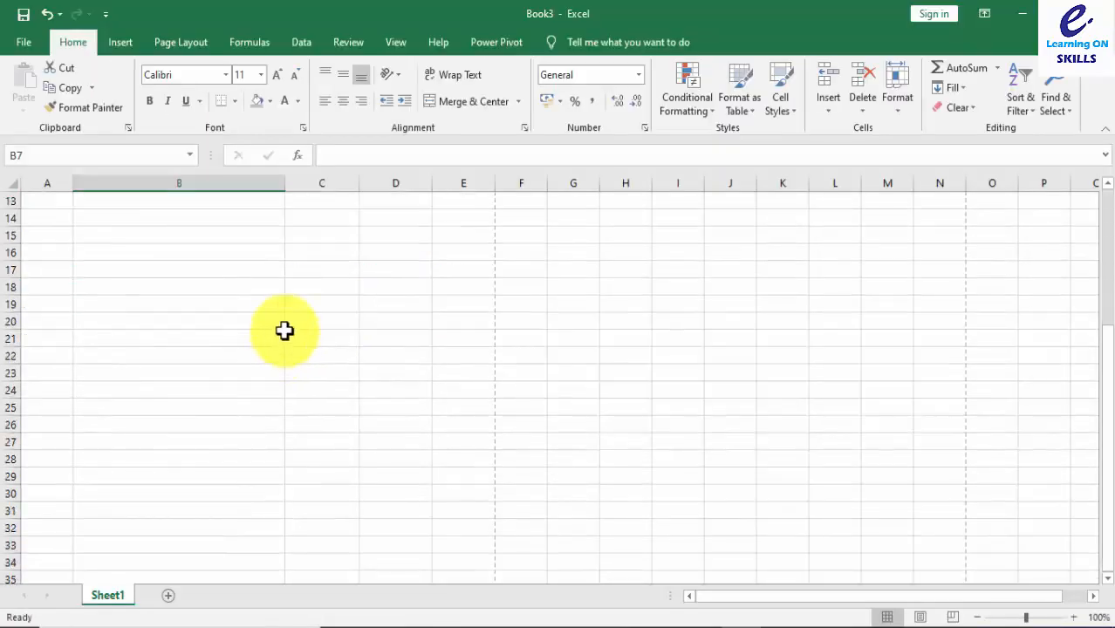
pyautogui.scroll(2, 286, 332)
pyautogui.moveTo(471, 272); pyautogui.dragTo(31, 580)
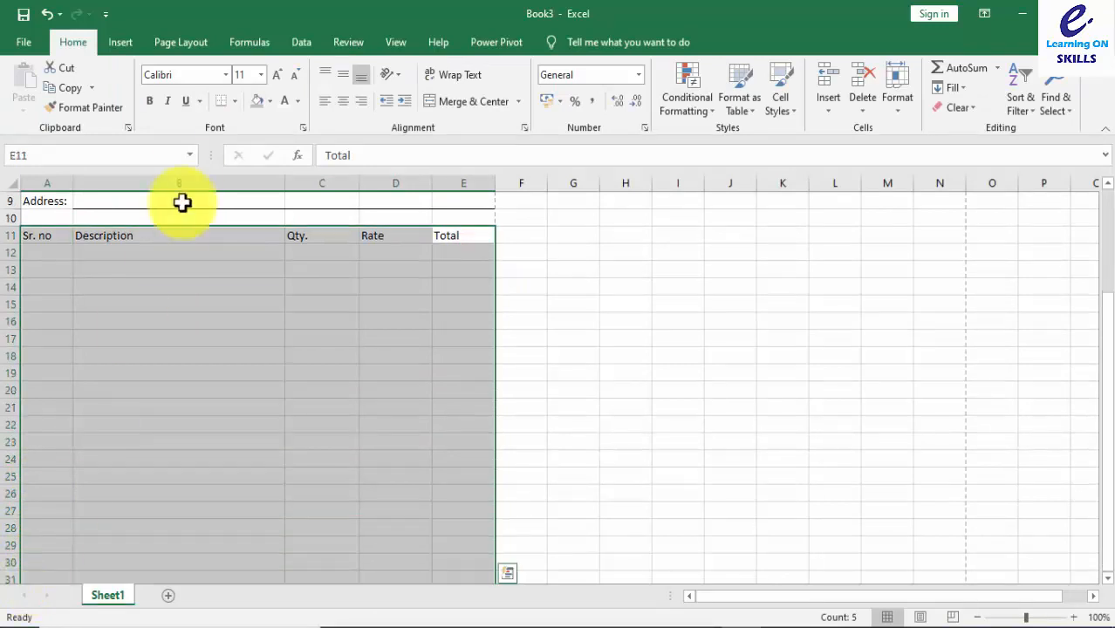
pyautogui.click(235, 100)
pyautogui.click(253, 249)
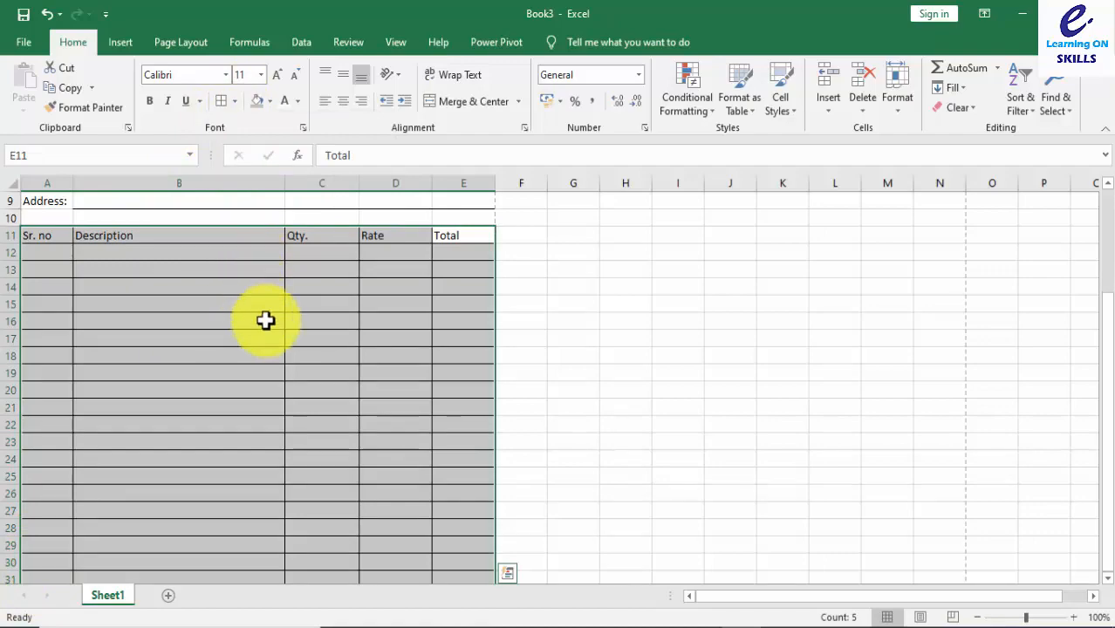
# Check the bordered table in print preview, then make the headings in A11:E11 bold, size 12 and centered.
pyautogui.hotkey('ctrl', 'p')
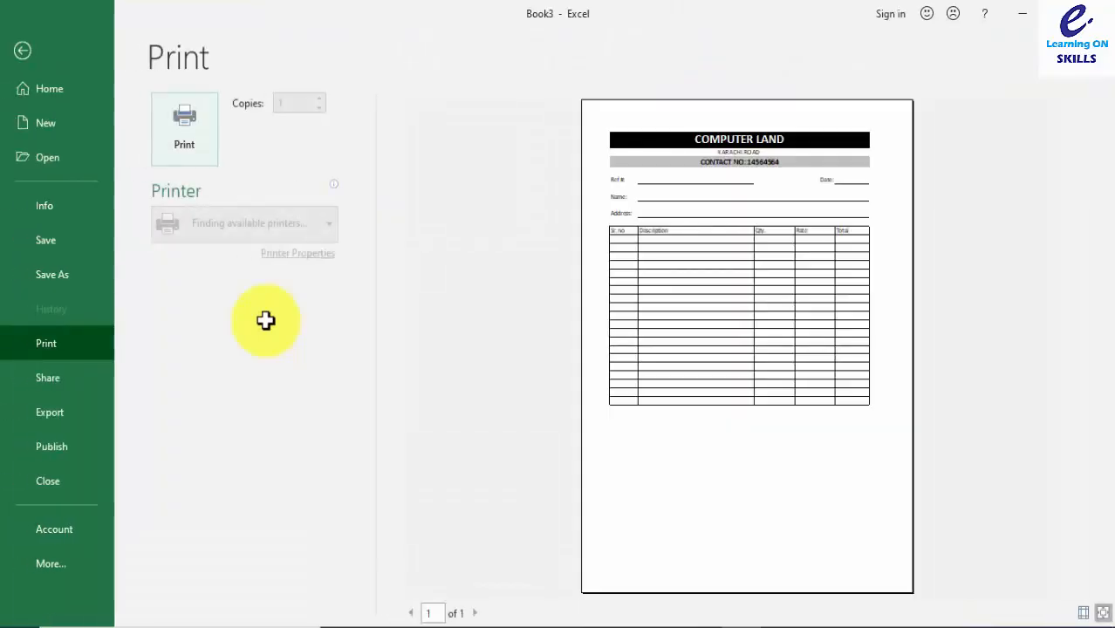
pyautogui.press('Escape')
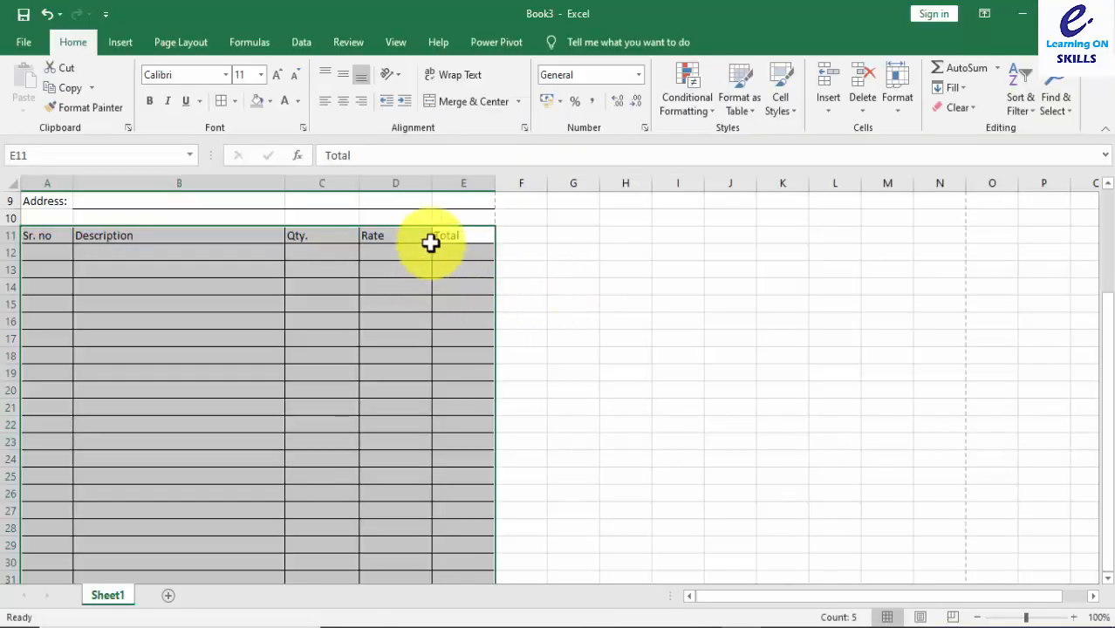
pyautogui.moveTo(467, 234); pyautogui.dragTo(50, 235)
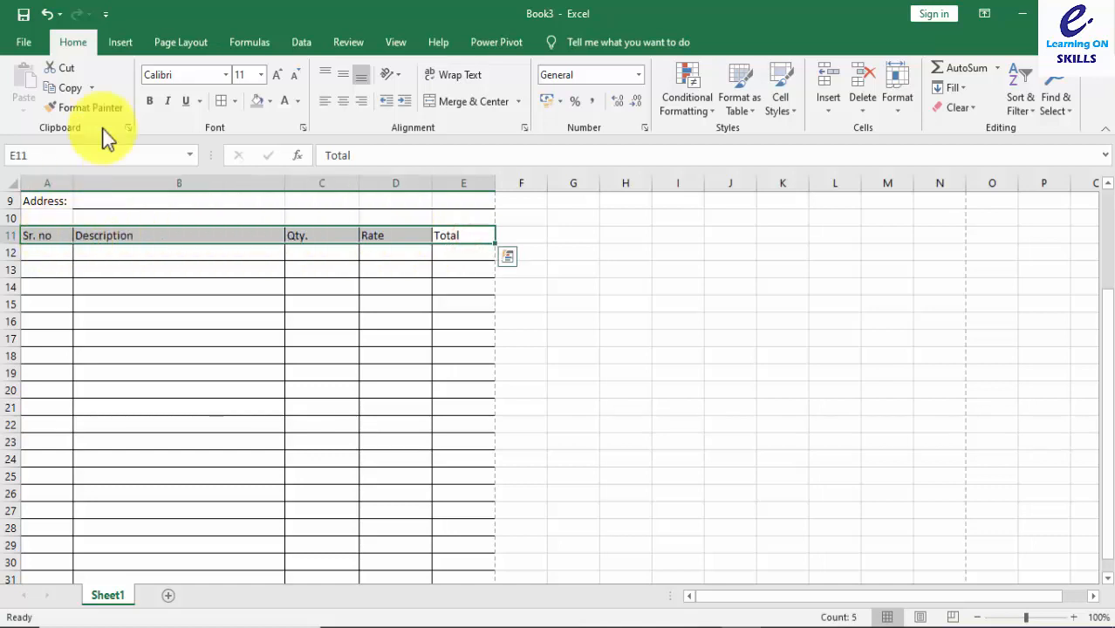
pyautogui.click(149, 101)
pyautogui.click(276, 75)
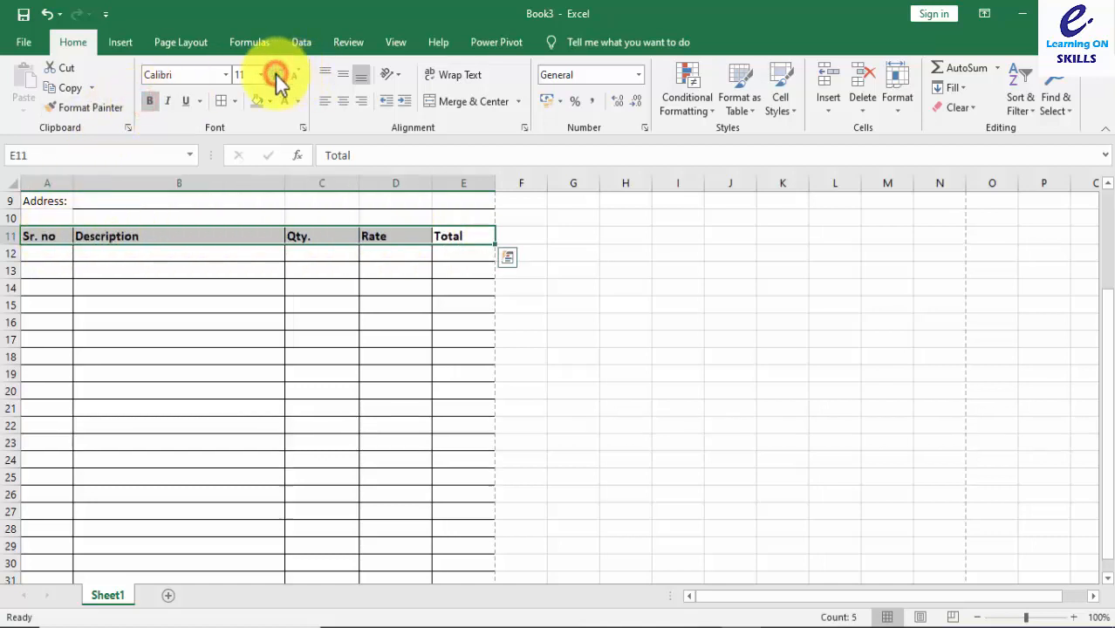
pyautogui.click(347, 105)
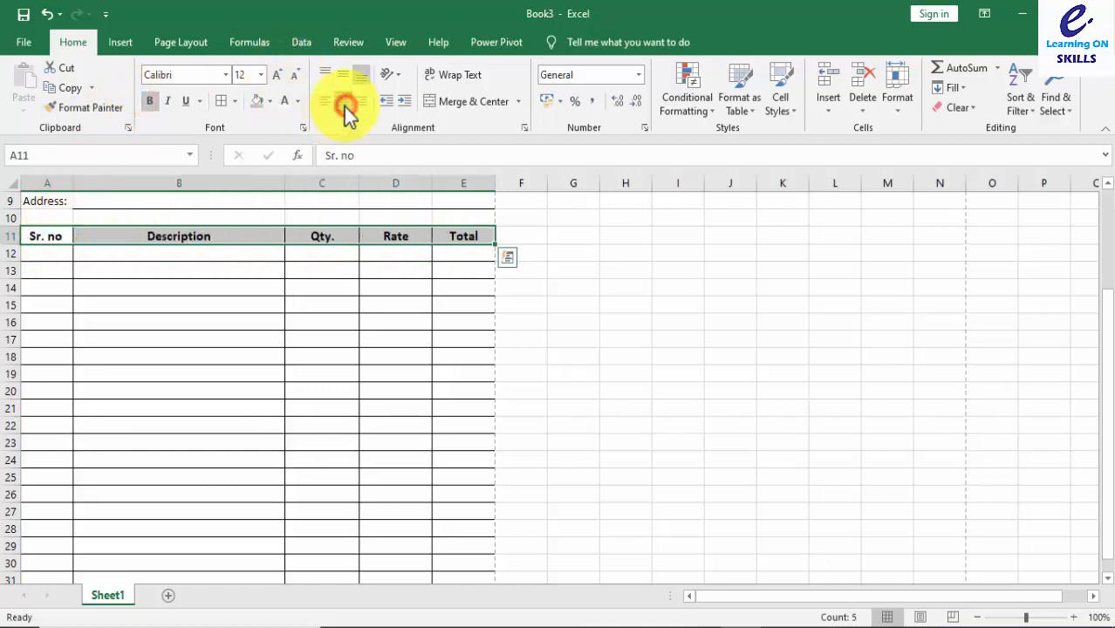
# Fill the heading row A11:E11 with light gray and check the form in print preview.
pyautogui.click(270, 102)
pyautogui.click(257, 167)
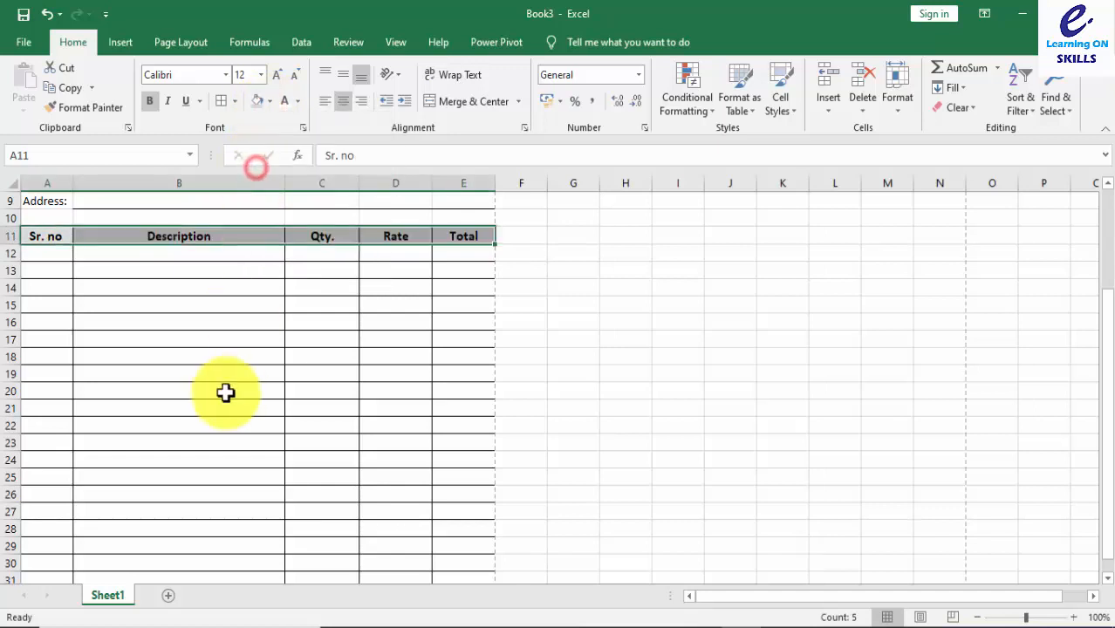
pyautogui.click(331, 390)
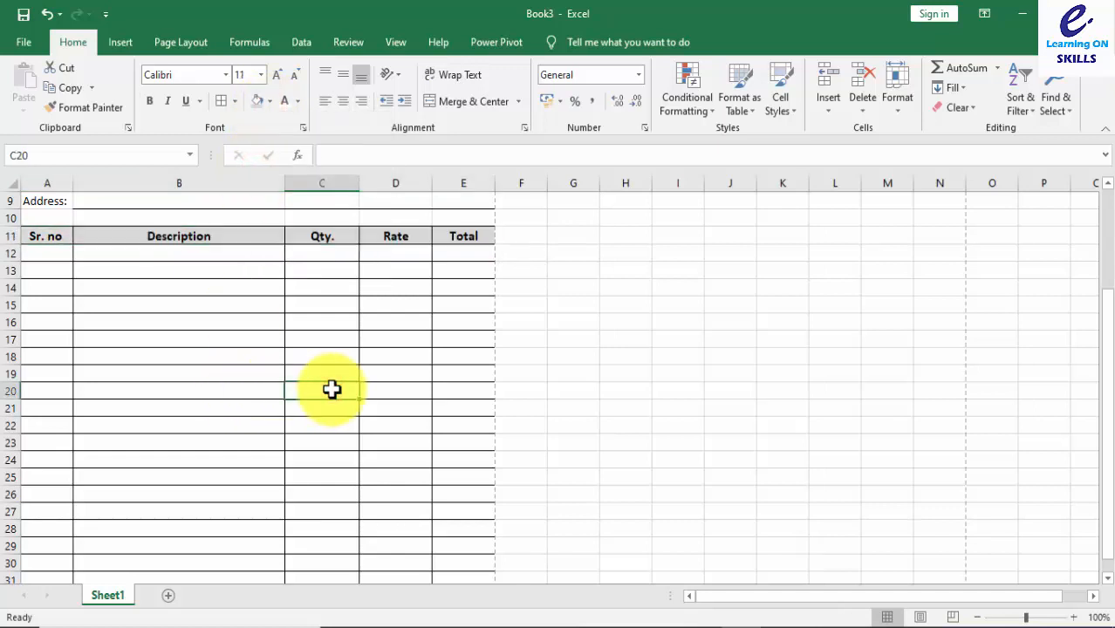
pyautogui.hotkey('ctrl', 'p')
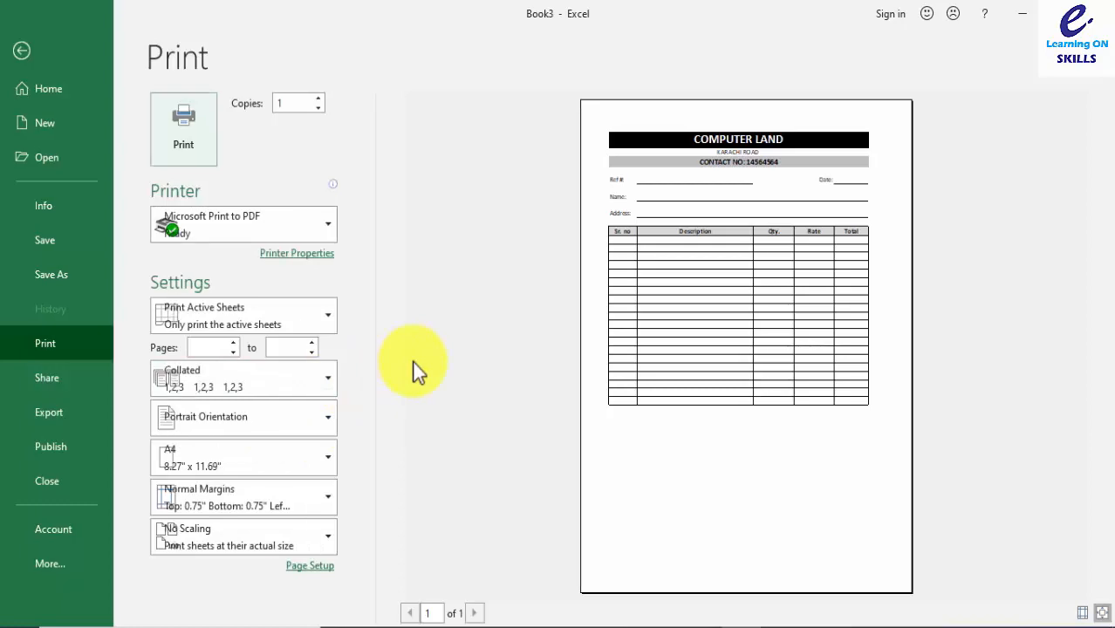
pyautogui.press('Escape')
# Enter the summary labels "Total", "Advance" and "Balance" in D32:D34 below the item table.
pyautogui.scroll(-3, 405, 375)
pyautogui.click(387, 394)
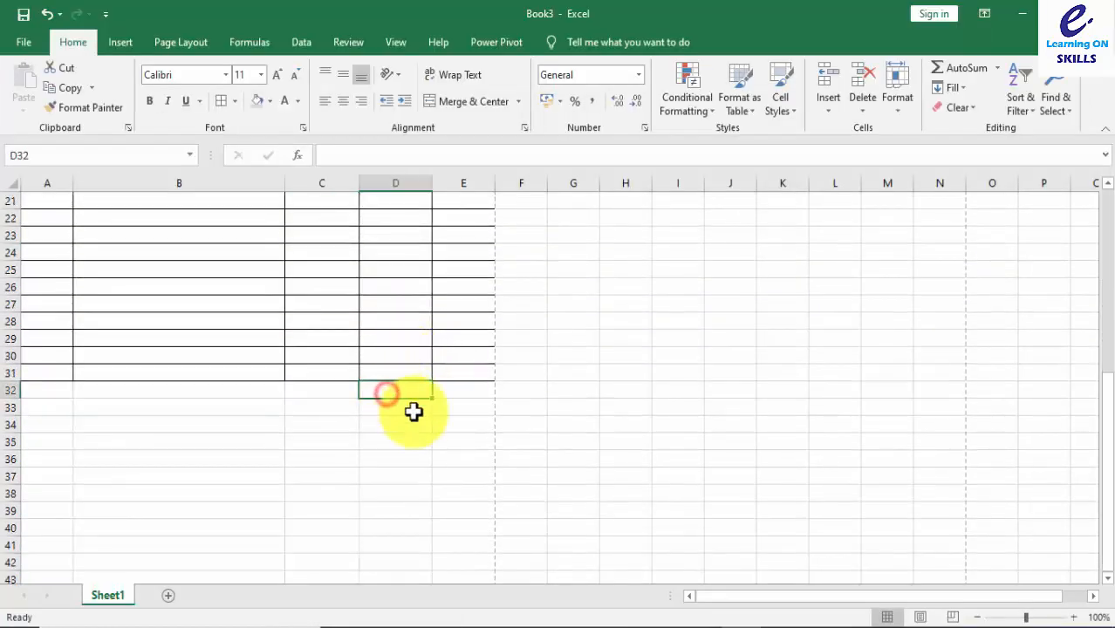
pyautogui.write('Total')
pyautogui.press('Return')
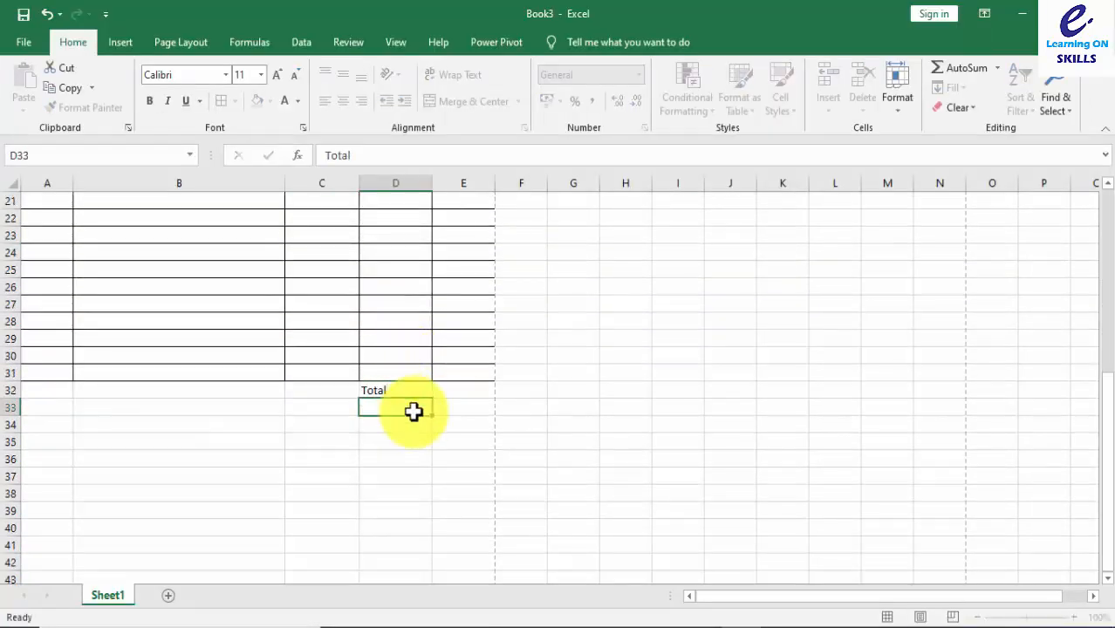
pyautogui.write('Advance')
pyautogui.press('Return')
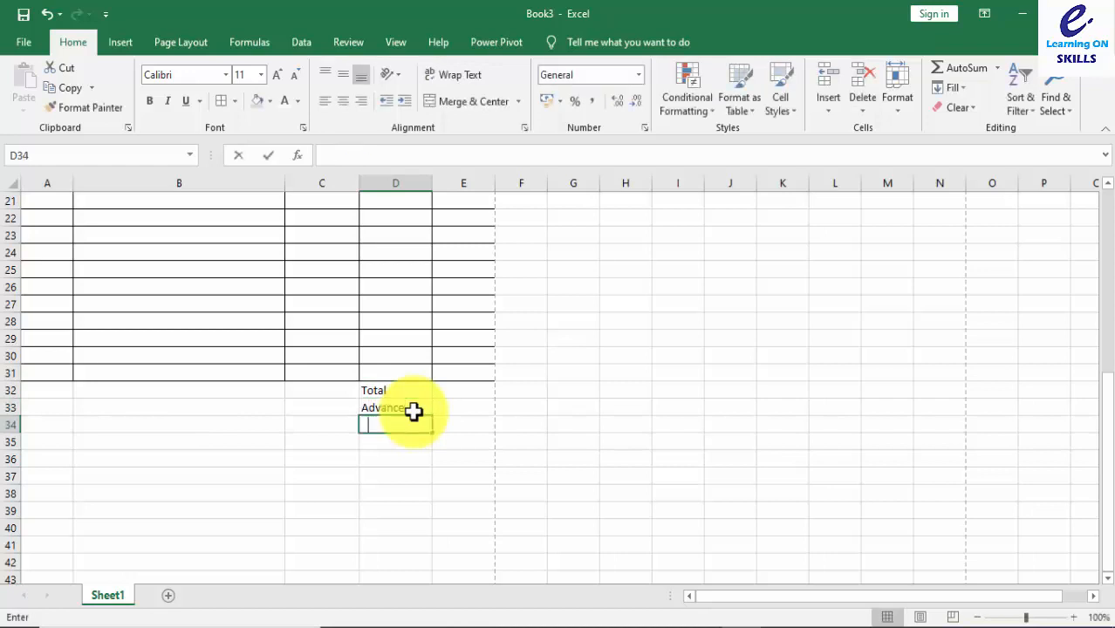
pyautogui.write('Balance')
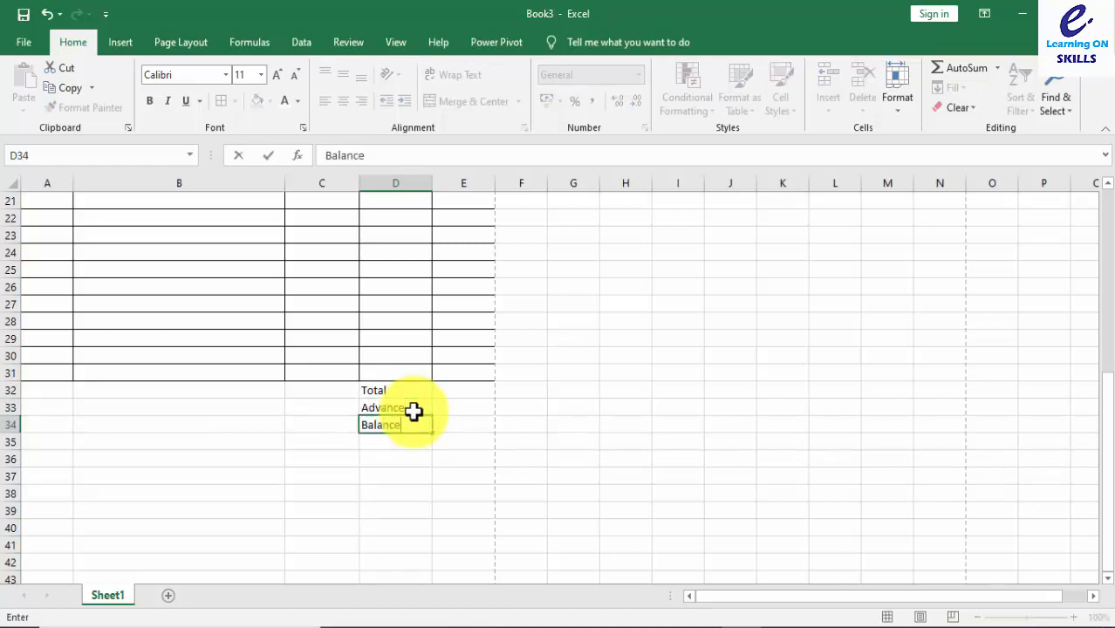
pyautogui.press('Return')
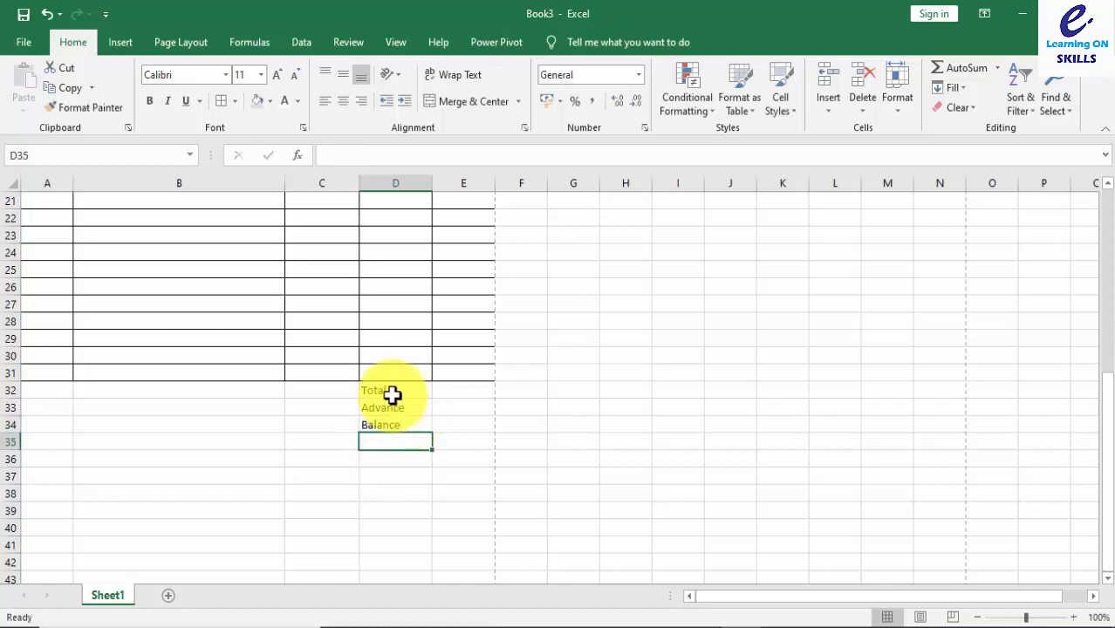
# Merge and center columns C and D separately in rows 32, 33 and 34 for the Total, Advance and Balance labels.
pyautogui.moveTo(393, 393); pyautogui.dragTo(349, 407)
pyautogui.click(471, 103)
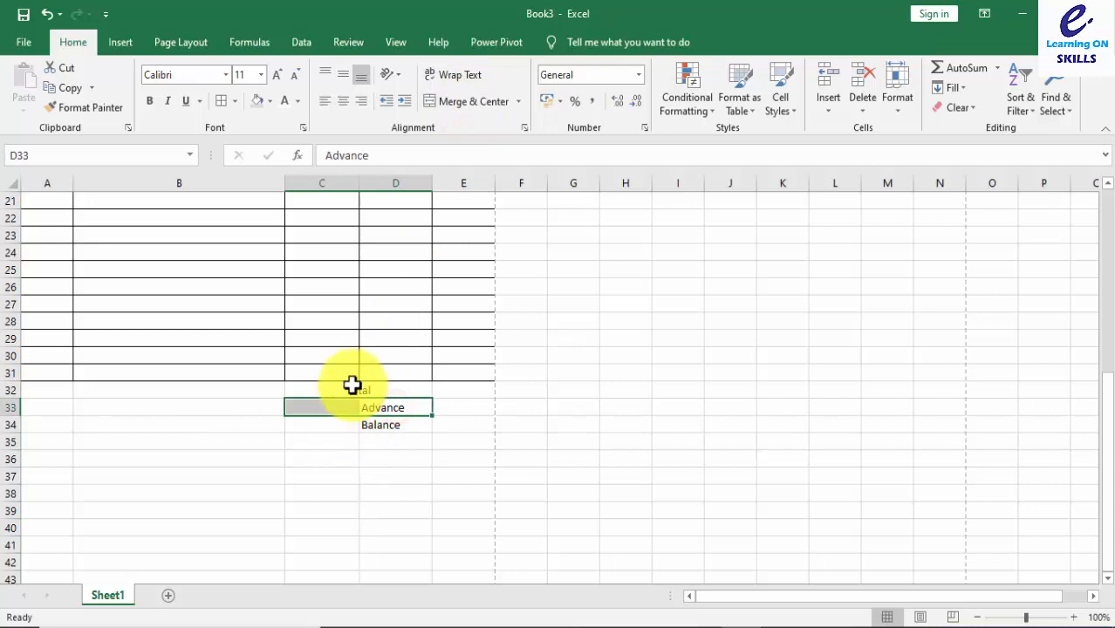
pyautogui.click(470, 105)
pyautogui.moveTo(408, 432); pyautogui.dragTo(353, 428)
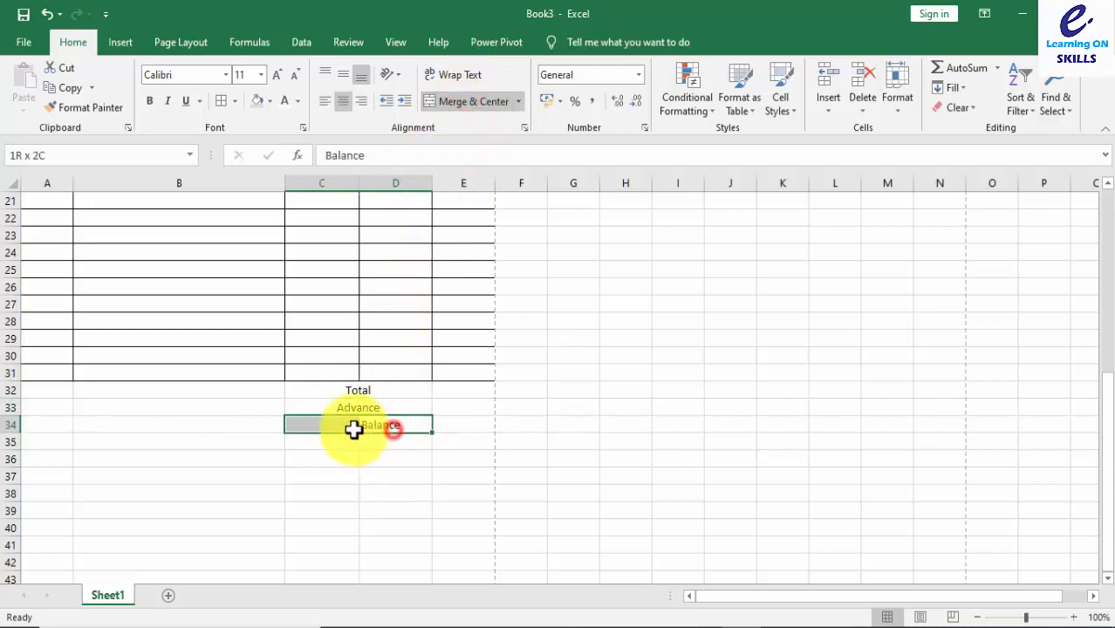
pyautogui.click(446, 108)
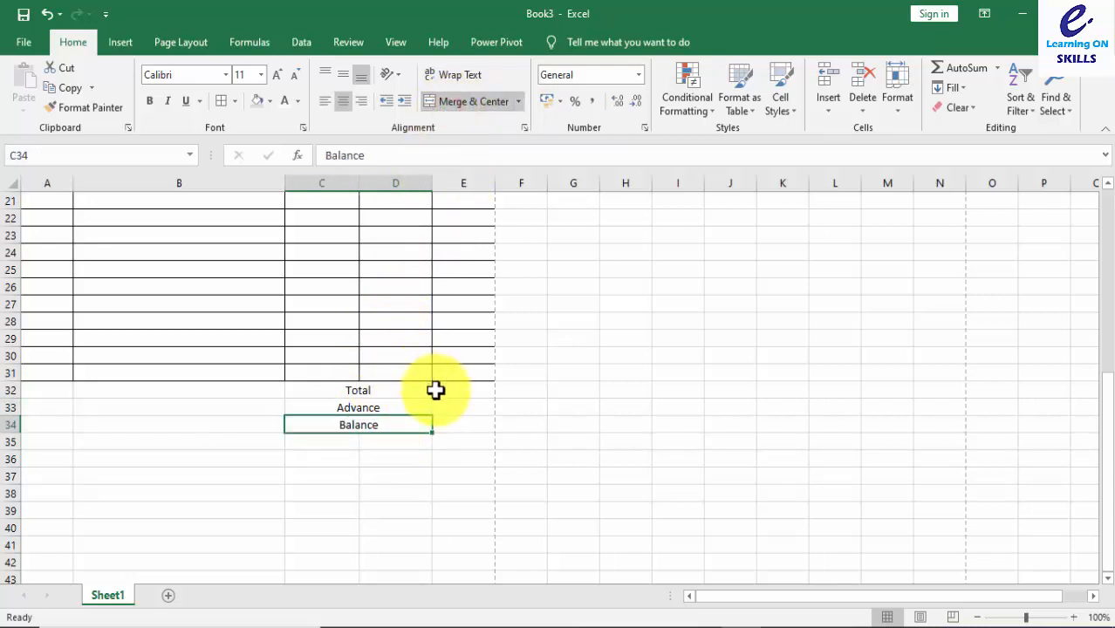
# Apply all borders to the summary block C32:E34.
pyautogui.moveTo(443, 393); pyautogui.dragTo(421, 423)
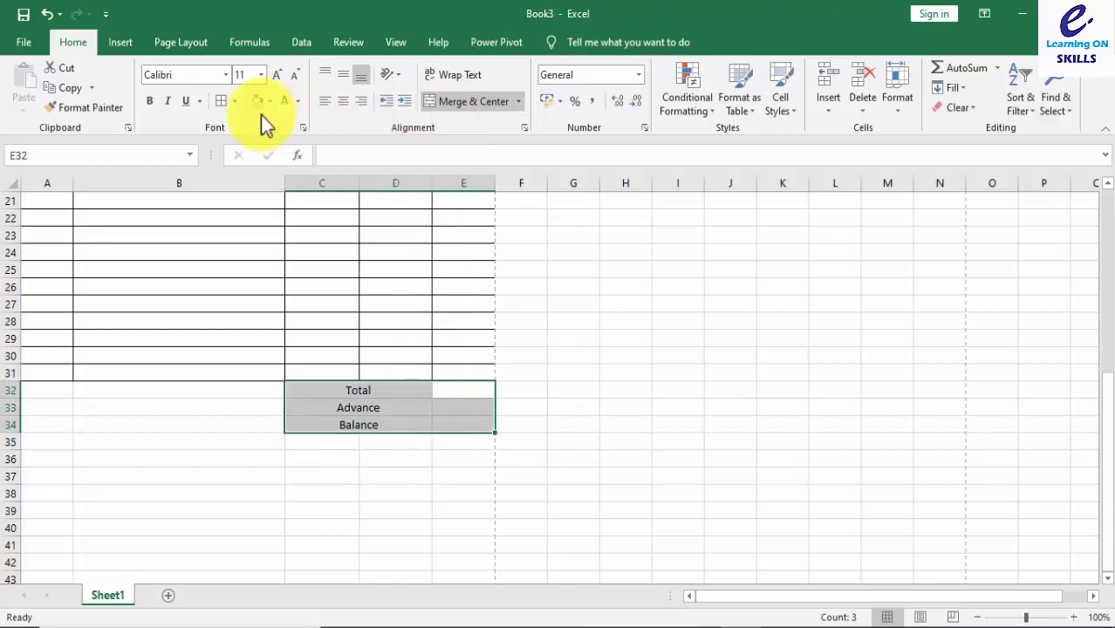
pyautogui.click(220, 101)
pyautogui.click(464, 474)
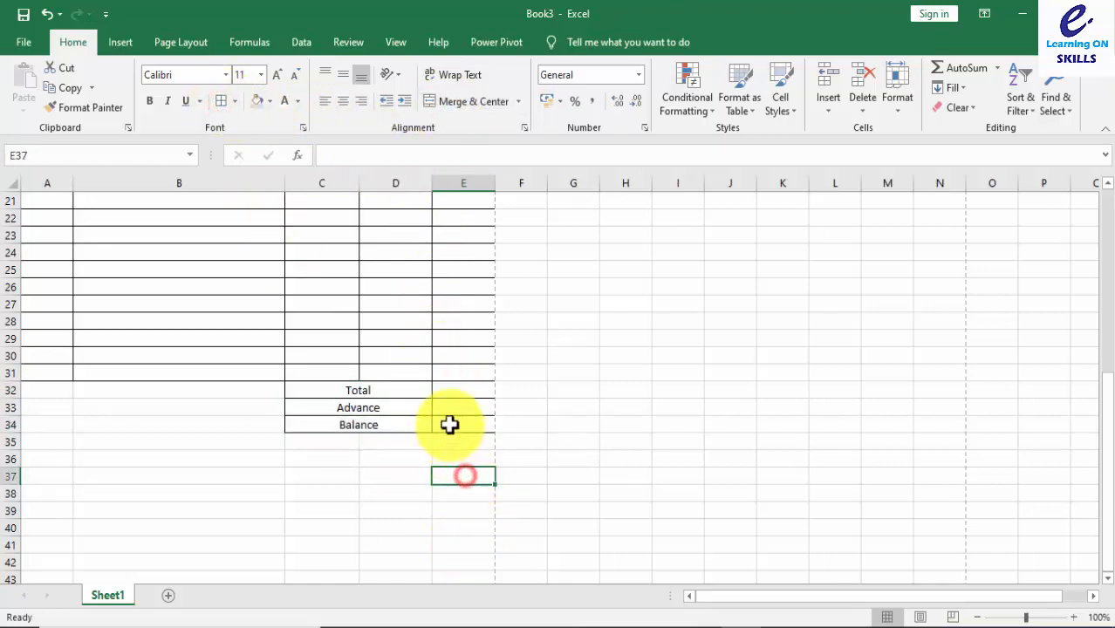
# Make the Balance row C34:E34 bold and fill it with light gray.
pyautogui.moveTo(443, 425); pyautogui.dragTo(411, 424)
pyautogui.click(149, 101)
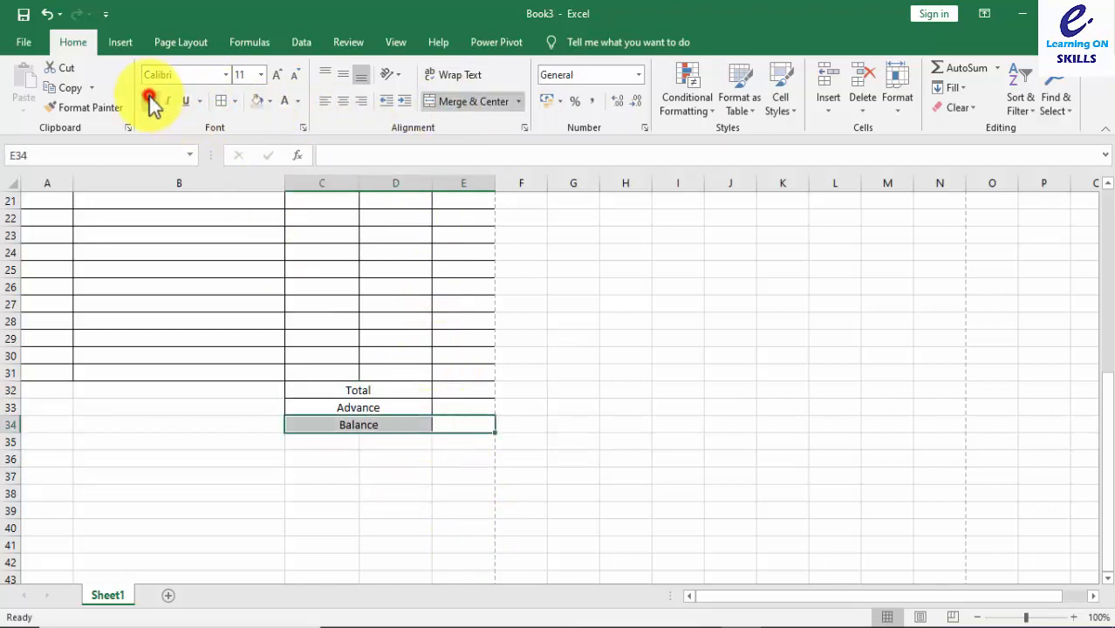
pyautogui.click(257, 102)
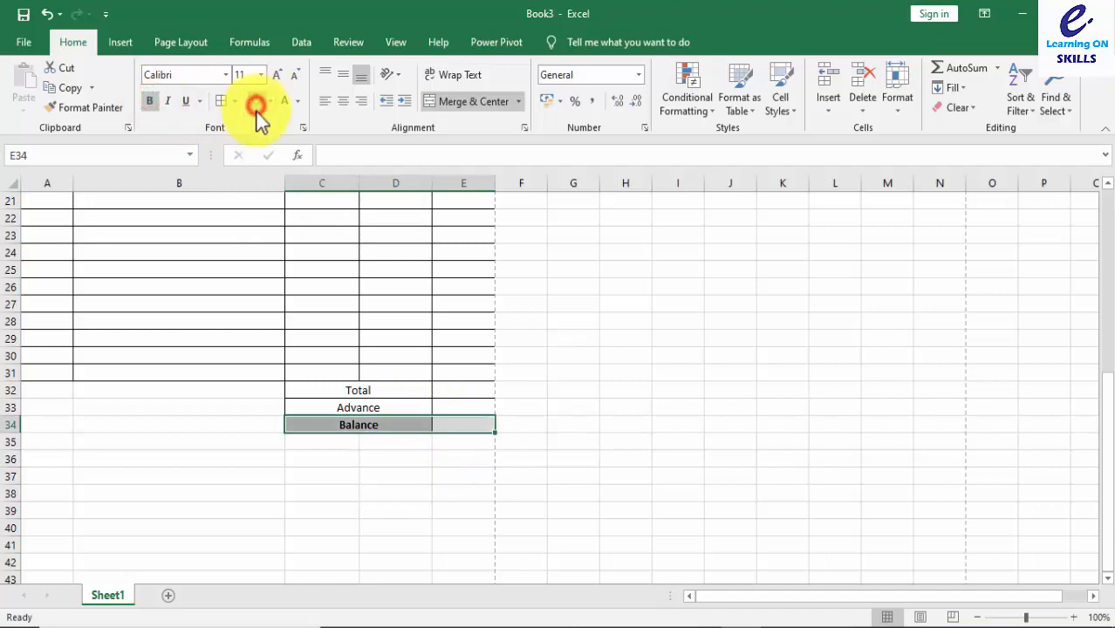
# Enter the label "Sign:" in A40 and add a bottom border to B40 as the signature line.
pyautogui.click(57, 533)
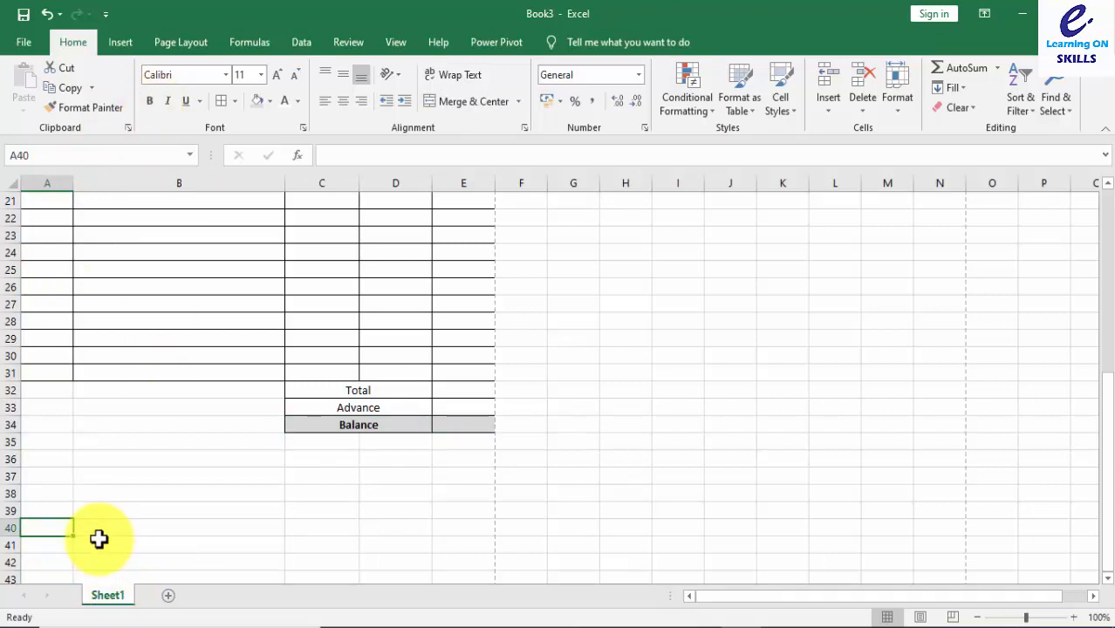
pyautogui.write('Sign')
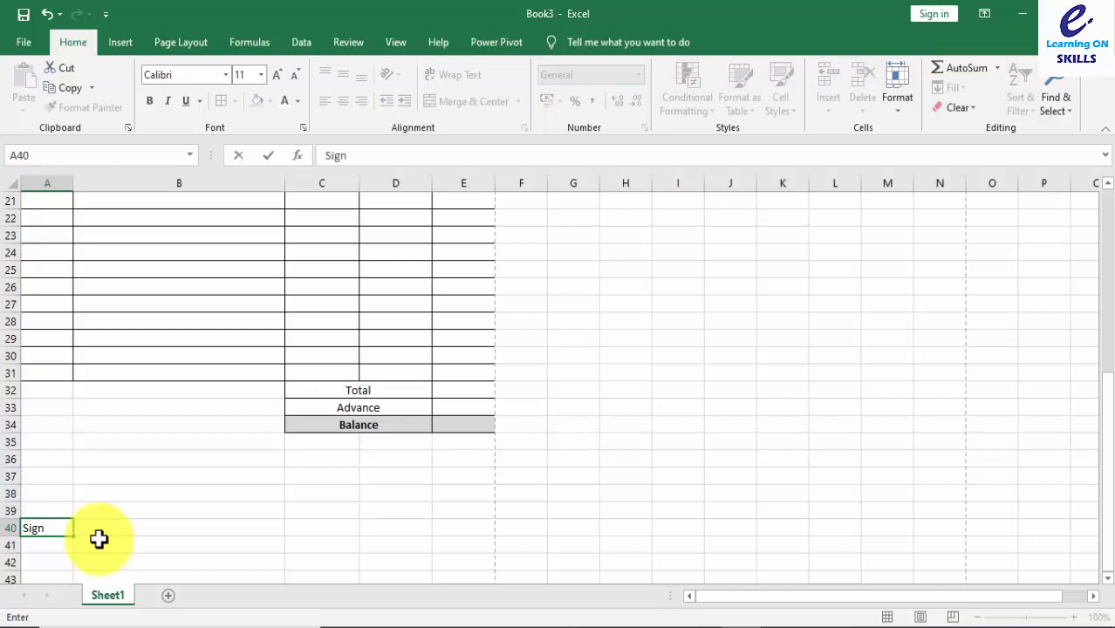
pyautogui.write(':')
pyautogui.press('Tab')
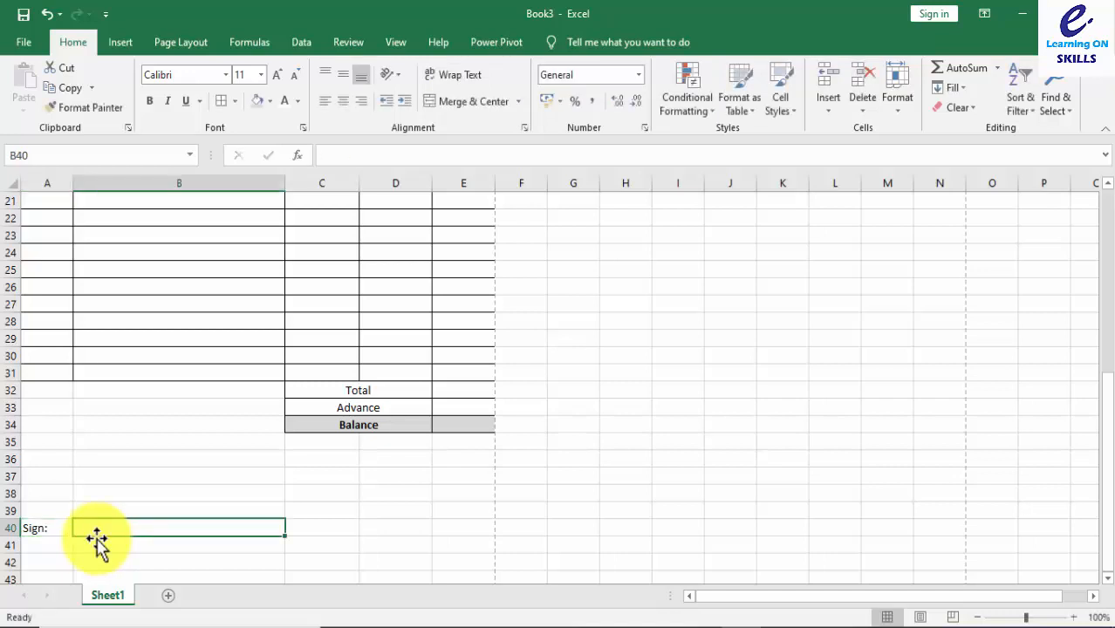
pyautogui.click(235, 101)
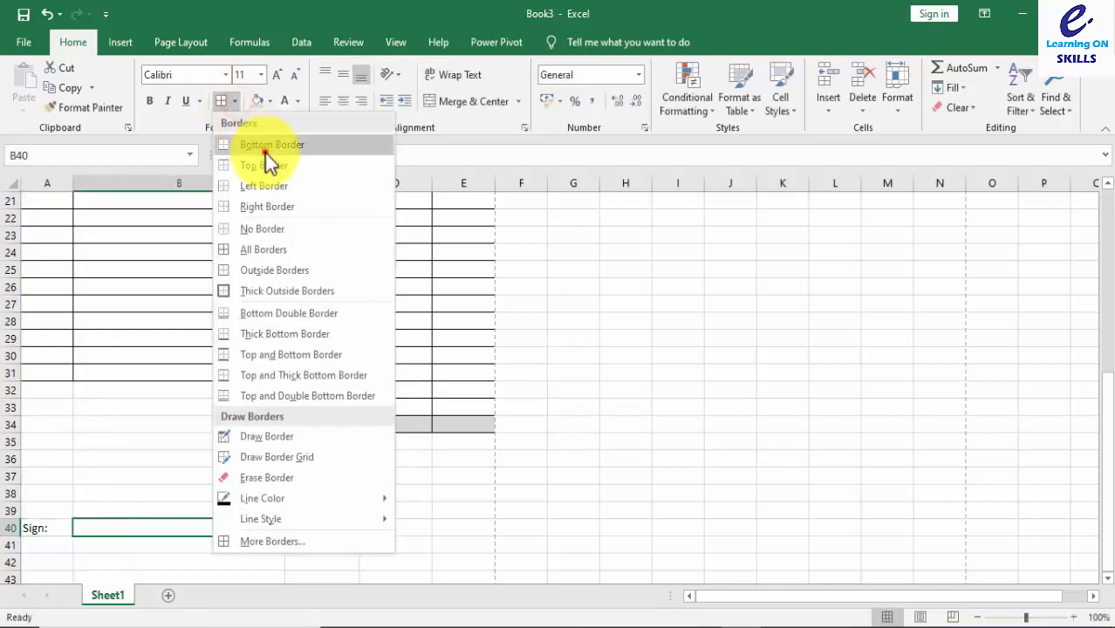
pyautogui.click(262, 144)
pyautogui.click(333, 534)
# Make the "Sign:" label in A40 bold and right-aligned, and check the whole form in print preview.
pyautogui.click(34, 526)
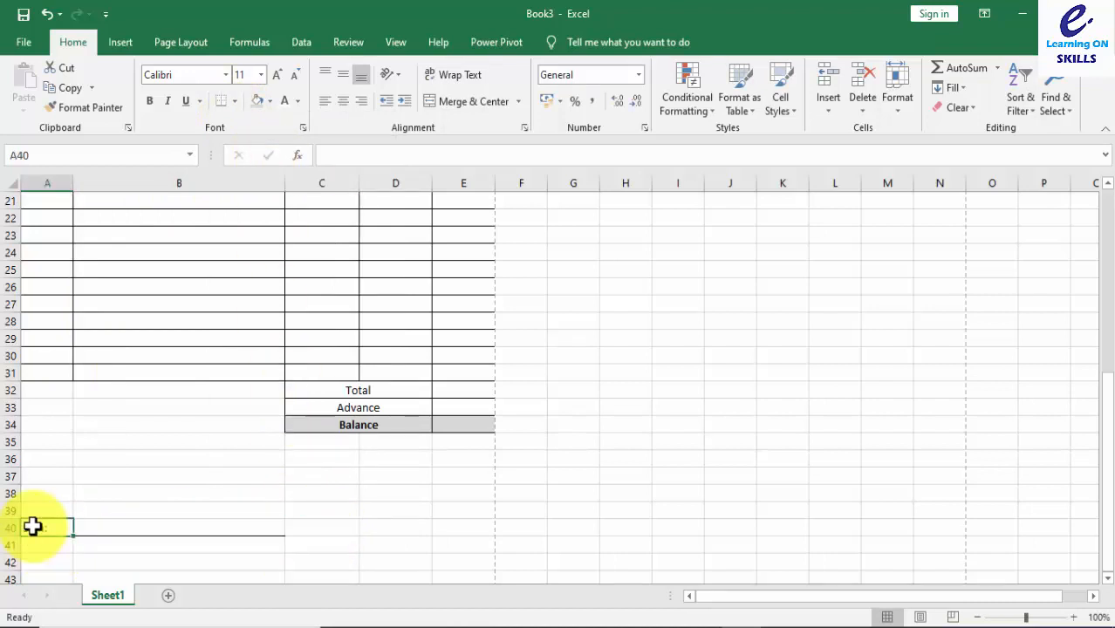
pyautogui.click(149, 102)
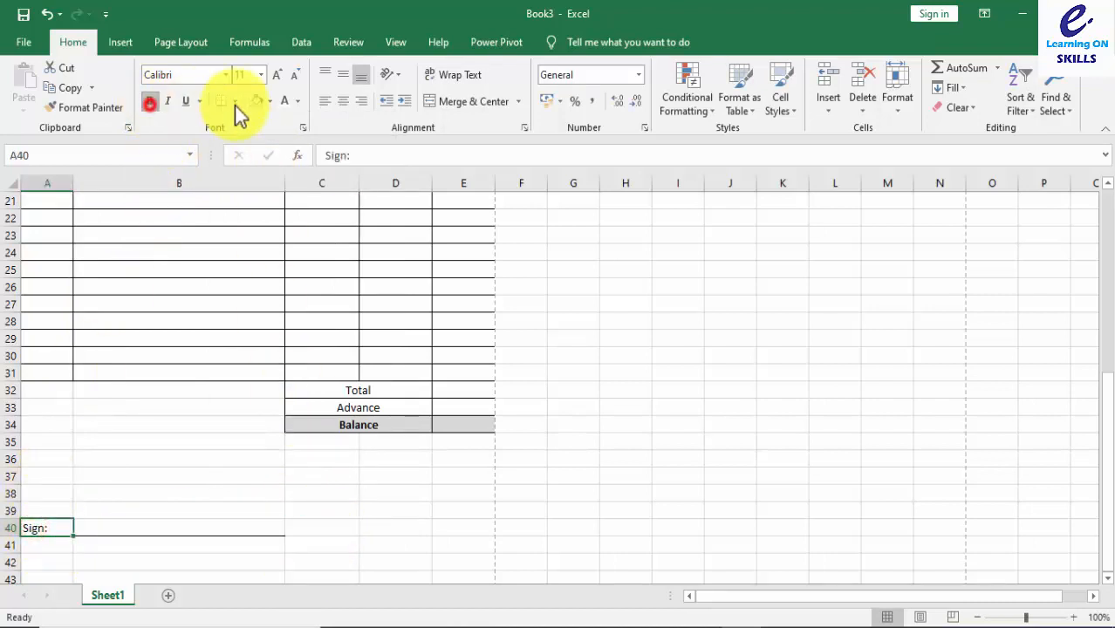
pyautogui.click(361, 102)
pyautogui.click(197, 483)
pyautogui.click(198, 482)
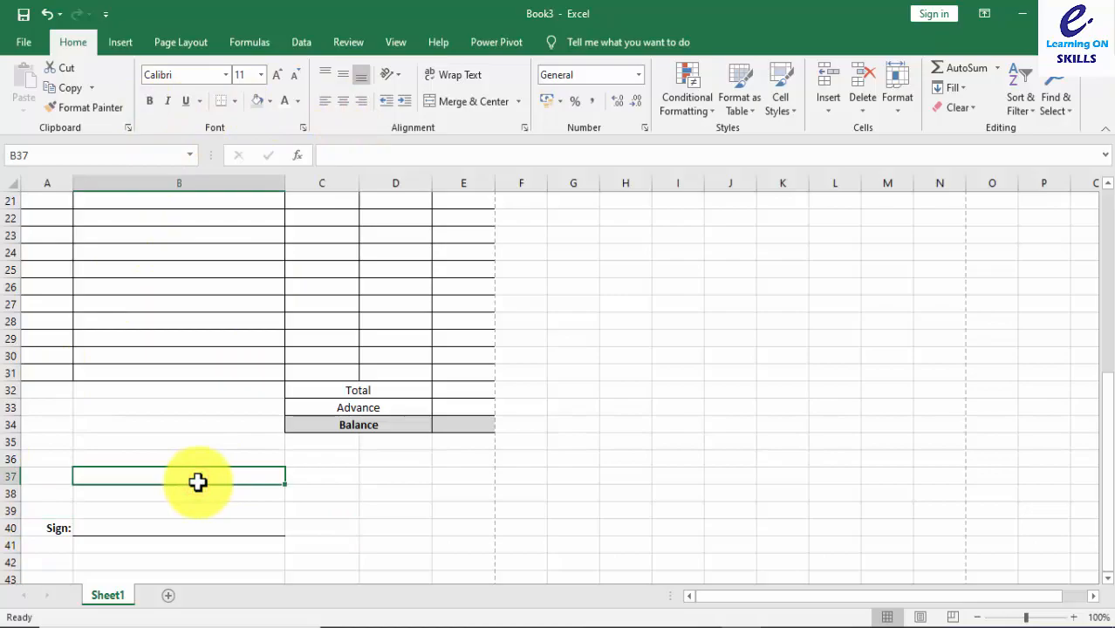
pyautogui.hotkey('ctrl', 'p')
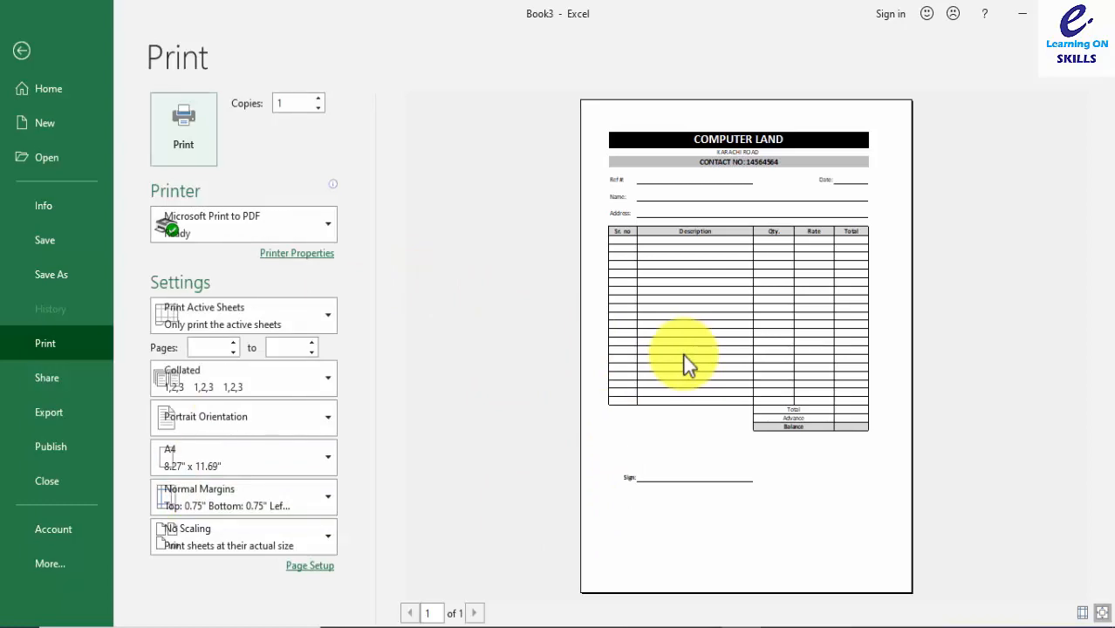
pyautogui.press('Escape')
# Fill in the first item in row 12: serial number 1, description "Keyboard", quantity 20 and rate 250.
pyautogui.scroll(7, 419, 336)
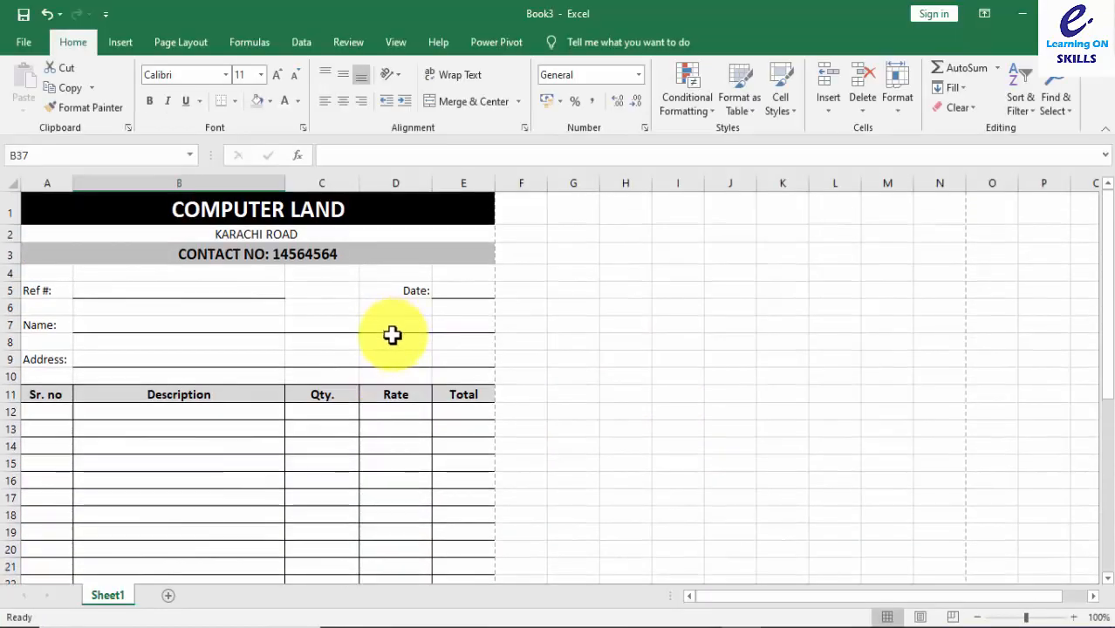
pyautogui.scroll(-2, 391, 334)
pyautogui.click(31, 292)
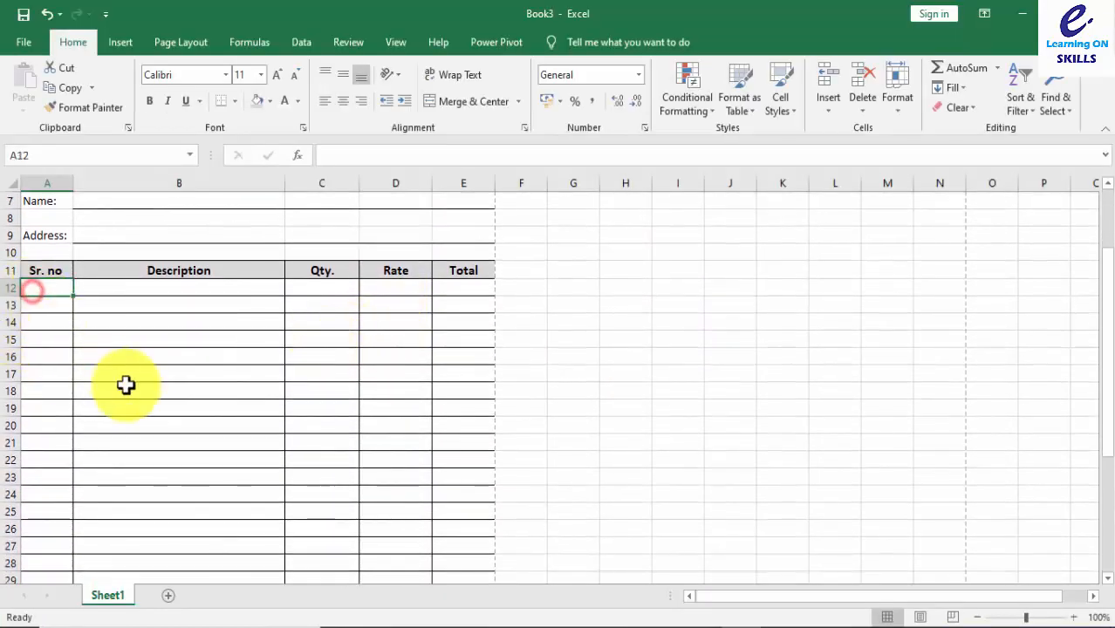
pyautogui.write('1')
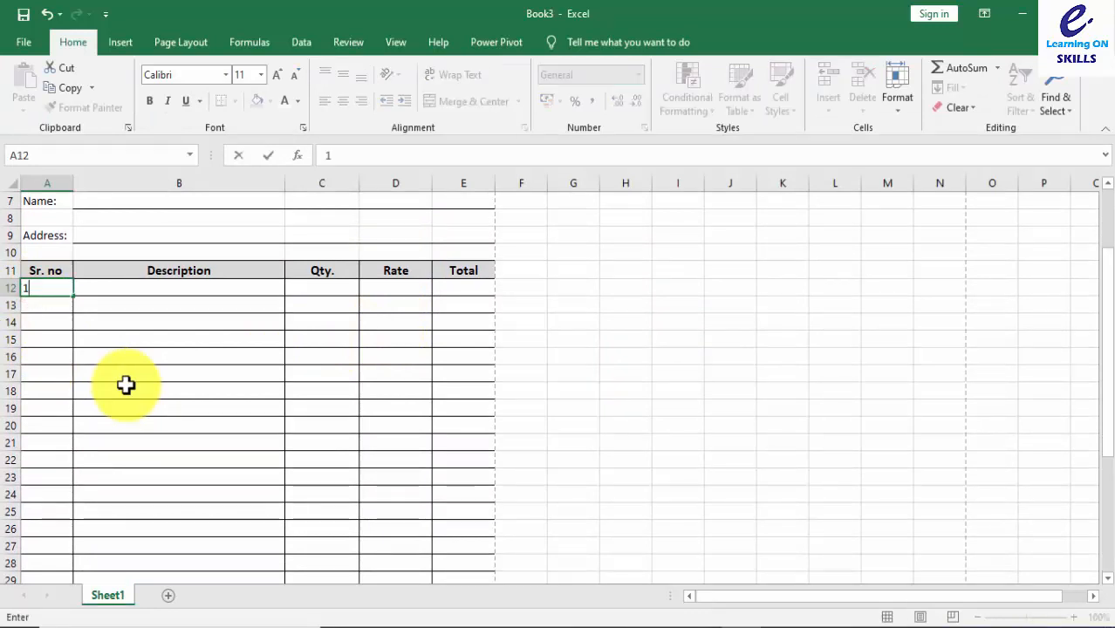
pyautogui.press('Tab')
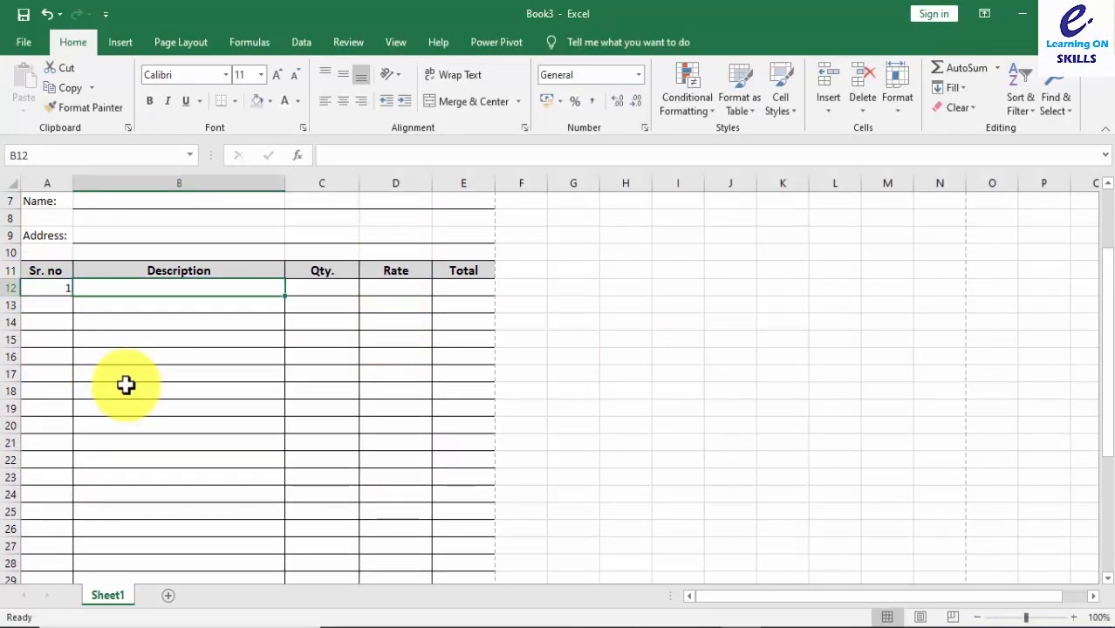
pyautogui.write('K')
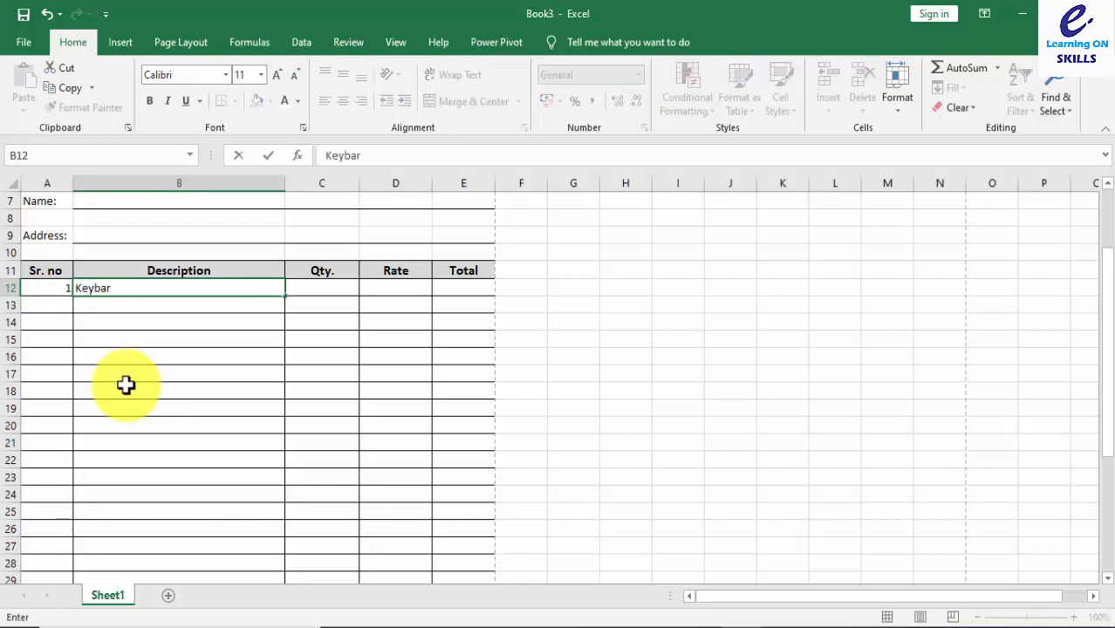
pyautogui.write('eyboard')
pyautogui.press('Tab')
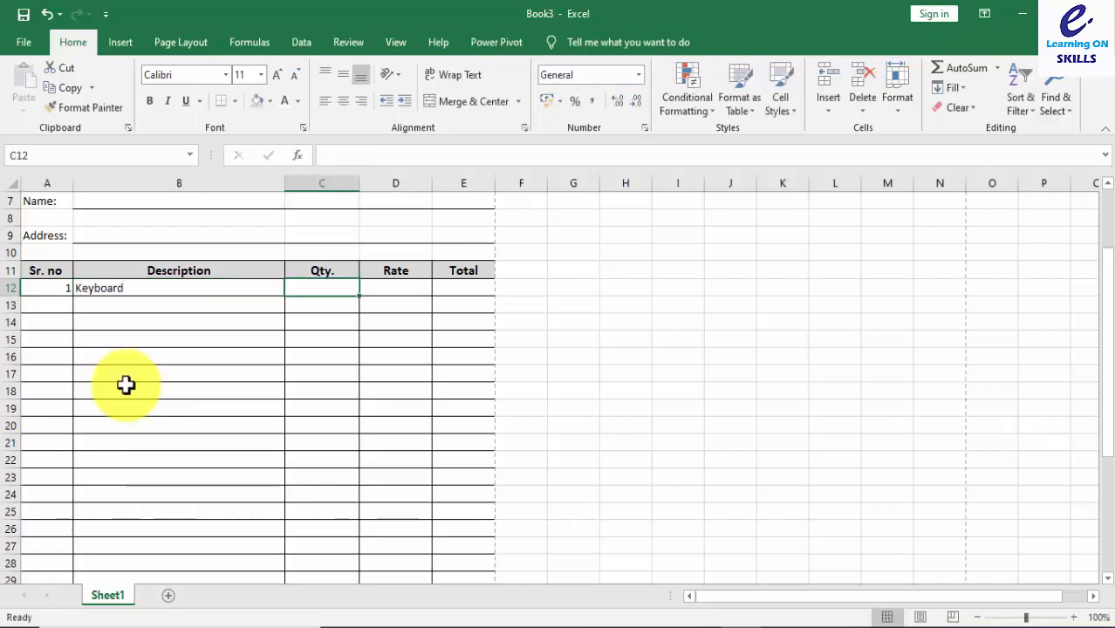
pyautogui.write('20')
pyautogui.press('Tab')
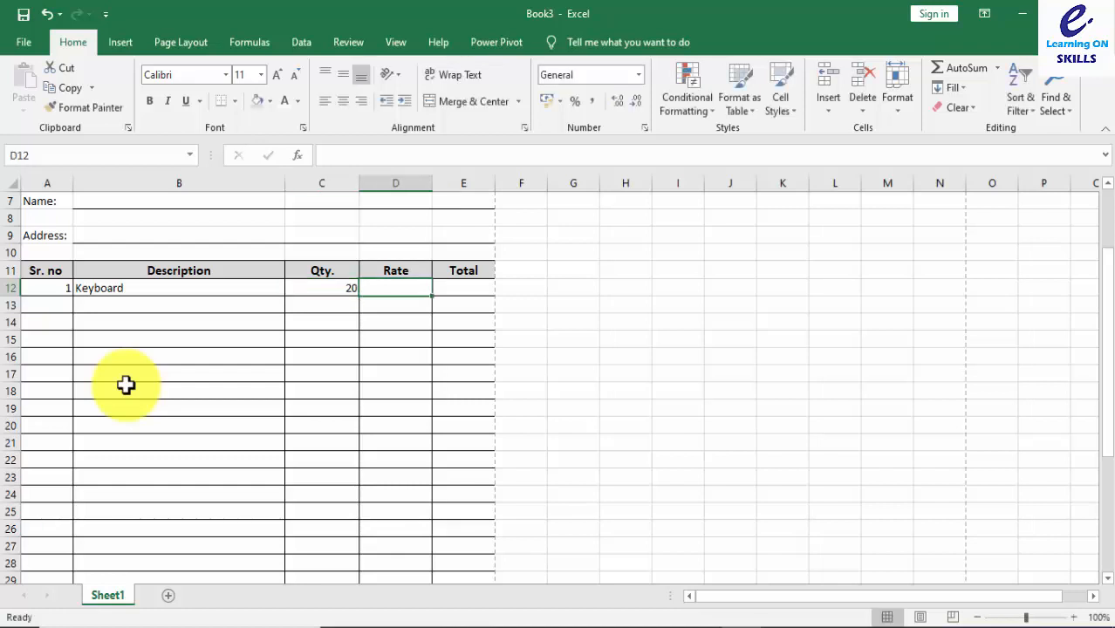
pyautogui.write('250')
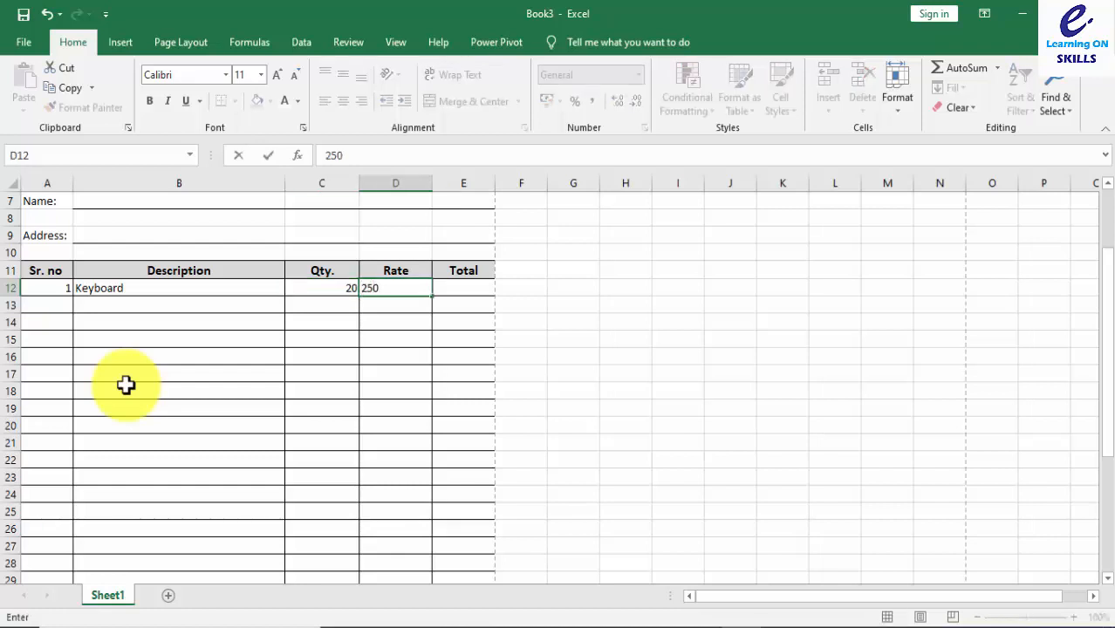
pyautogui.press('Tab')
# Calculate the item total in E12 with the formula =C12*D12 and fill it down to E31.
pyautogui.scroll(-2, 325, 349)
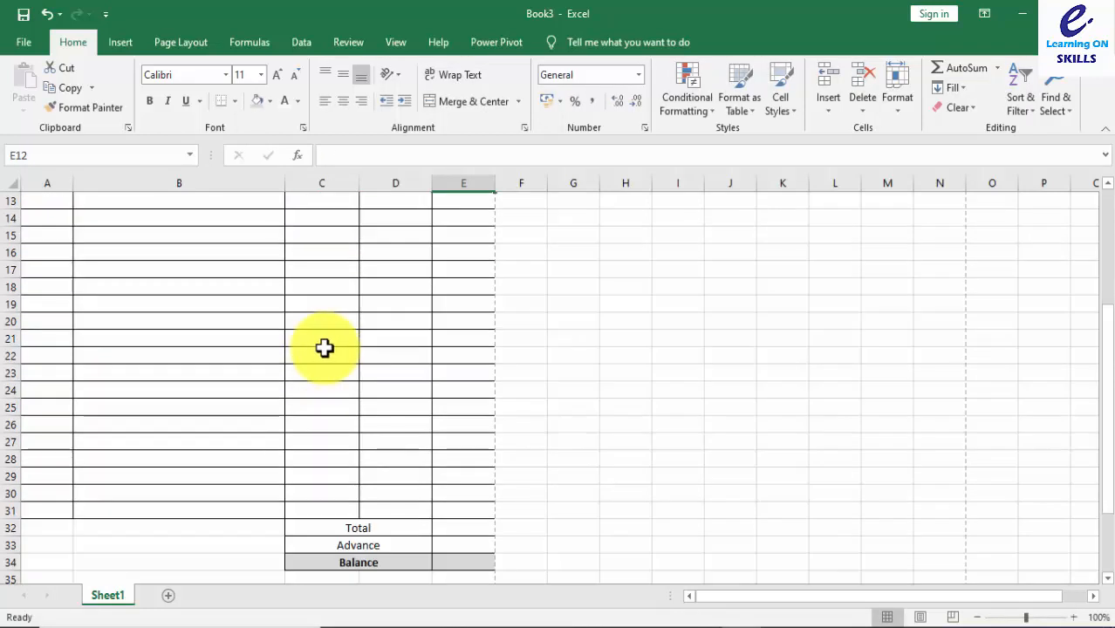
pyautogui.scroll(1, 324, 349)
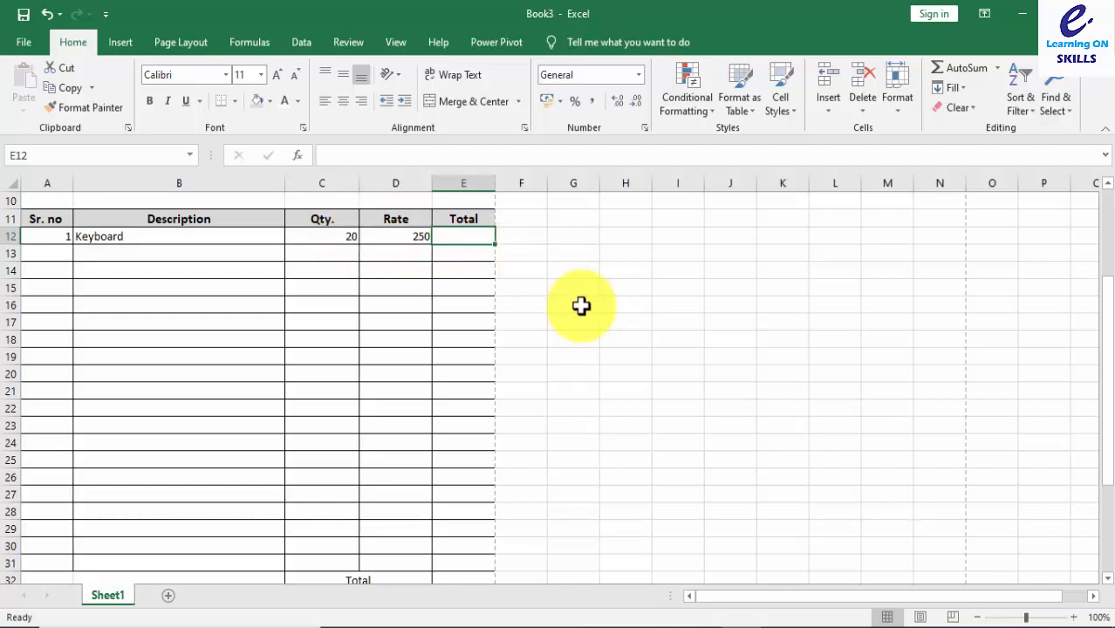
pyautogui.write('=')
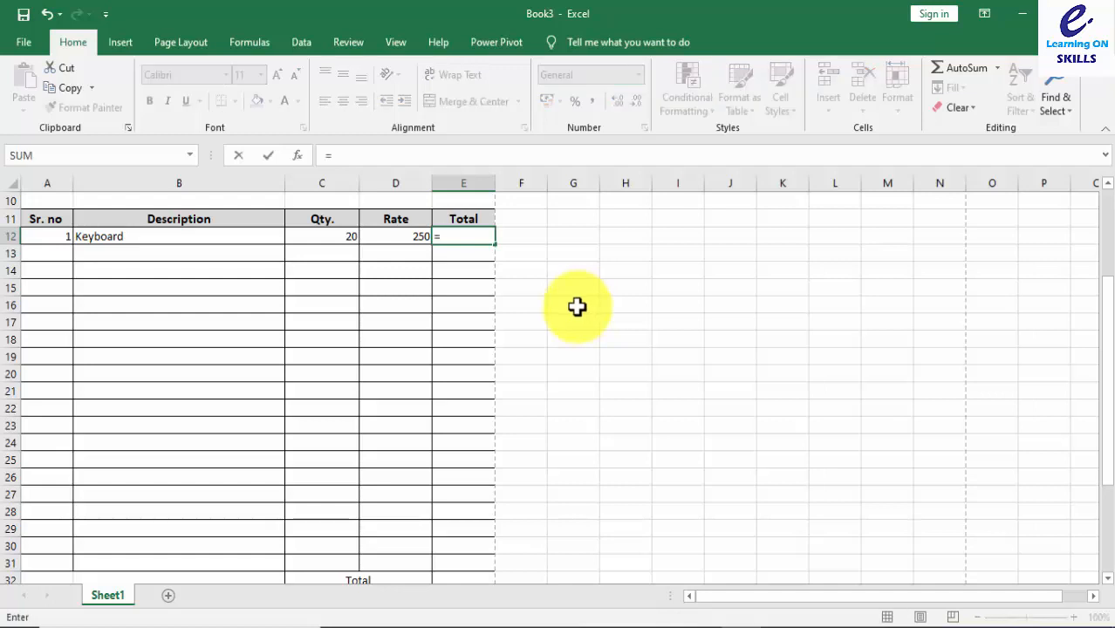
pyautogui.click(336, 236)
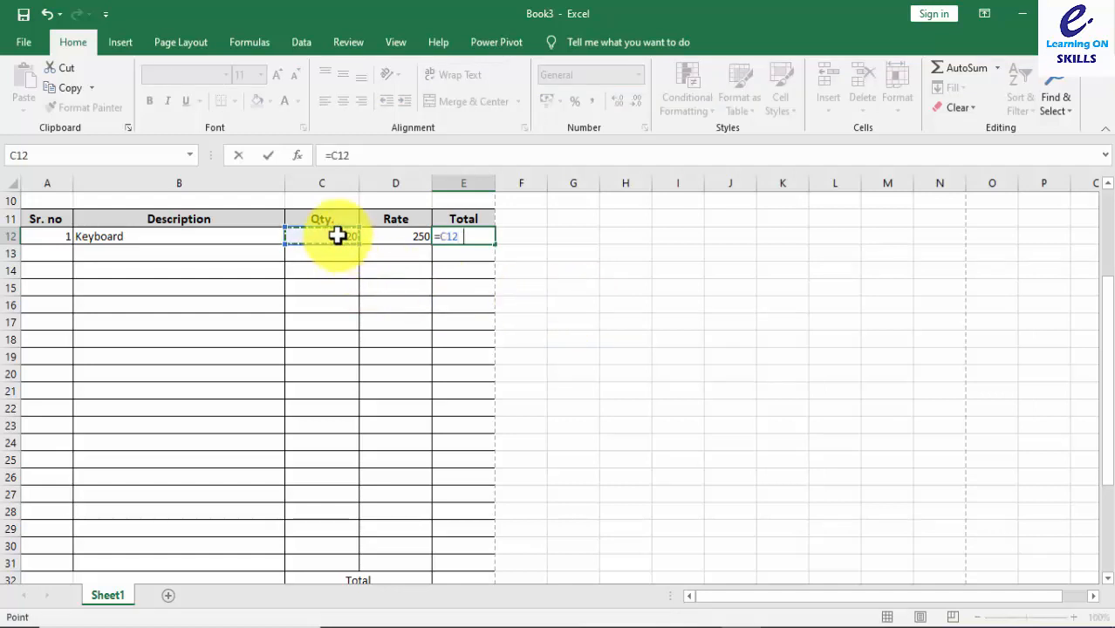
pyautogui.click(389, 236)
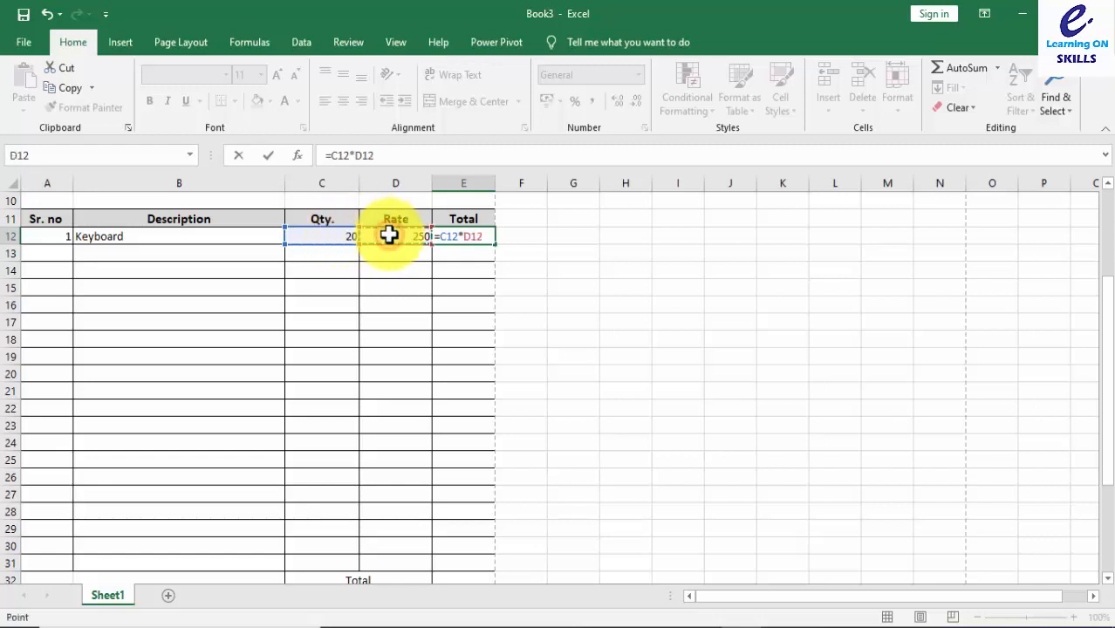
pyautogui.press('Return')
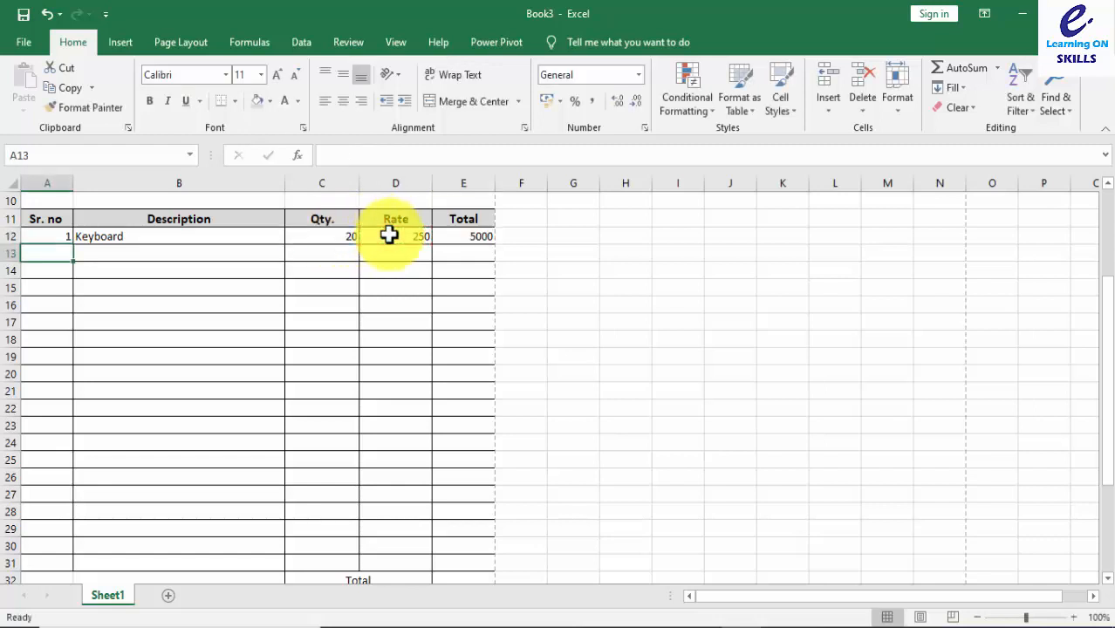
pyautogui.click(477, 242)
pyautogui.moveTo(494, 245); pyautogui.dragTo(481, 574)
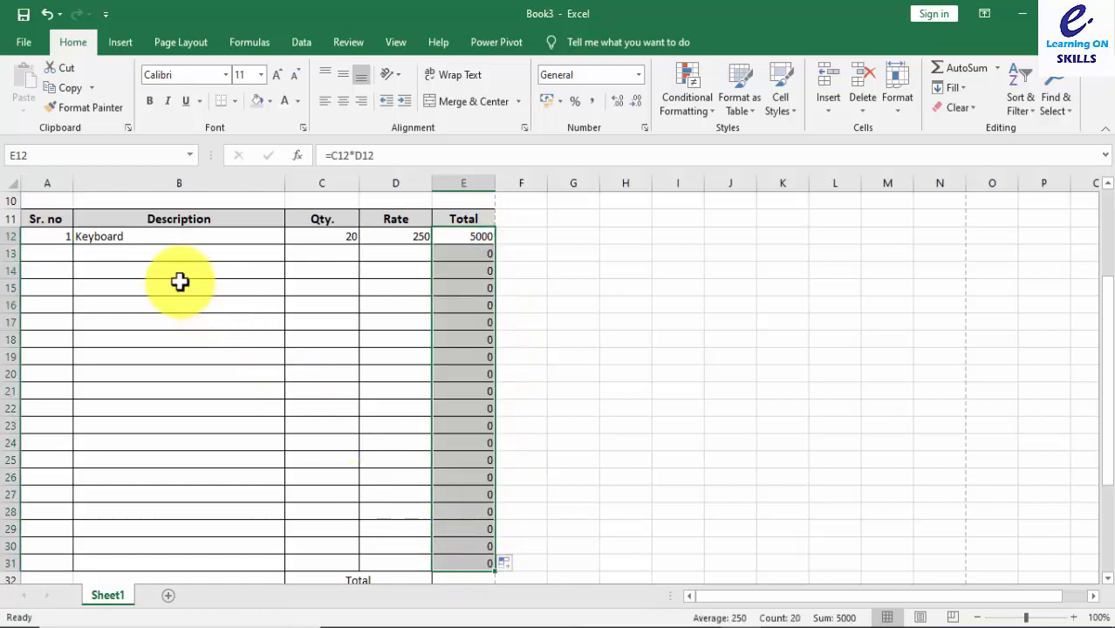
# Fill in the second item in row 13 with description "mouse", quantity 50 and rate 150, leaving its serial number empty.
pyautogui.click(142, 254)
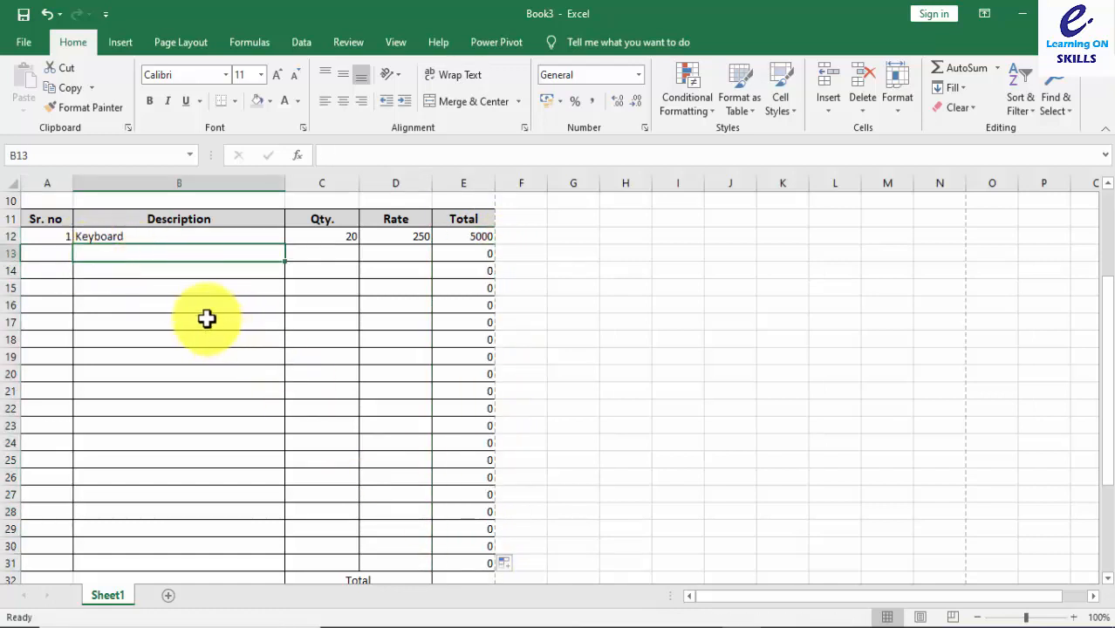
pyautogui.write('mouse')
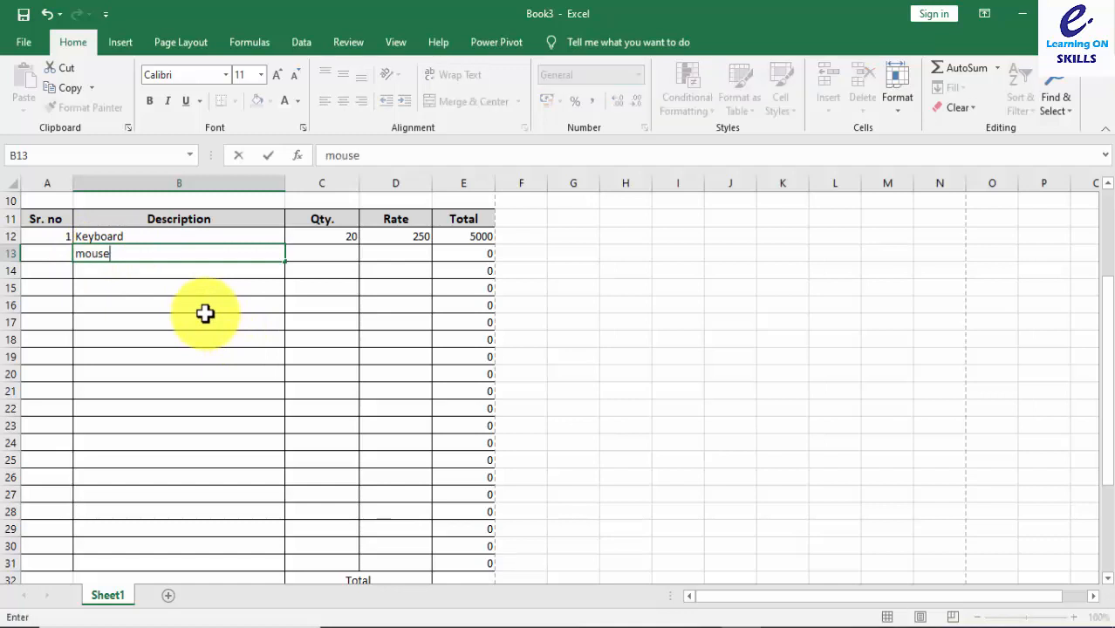
pyautogui.press('Tab')
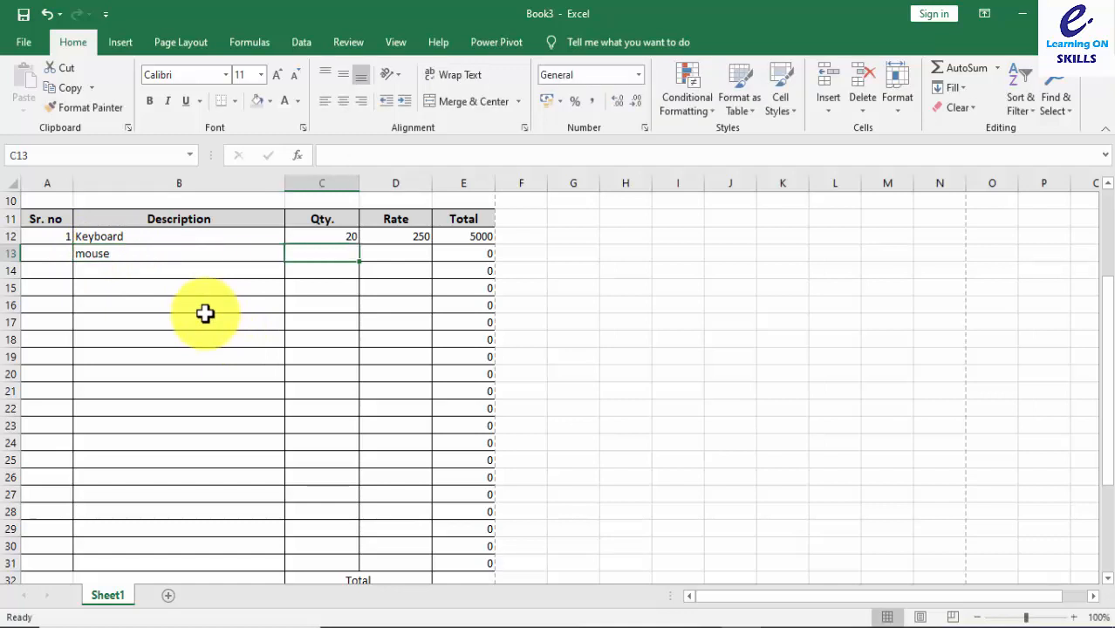
pyautogui.write('50')
pyautogui.press('Tab')
pyautogui.write('1')
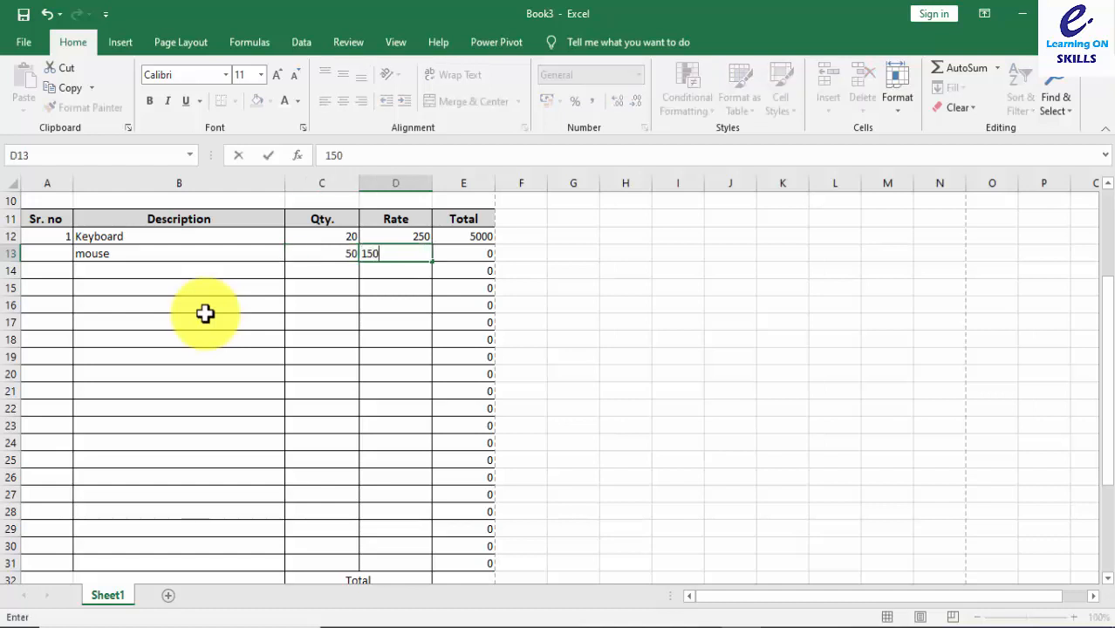
pyautogui.write('50')
pyautogui.press('Return')
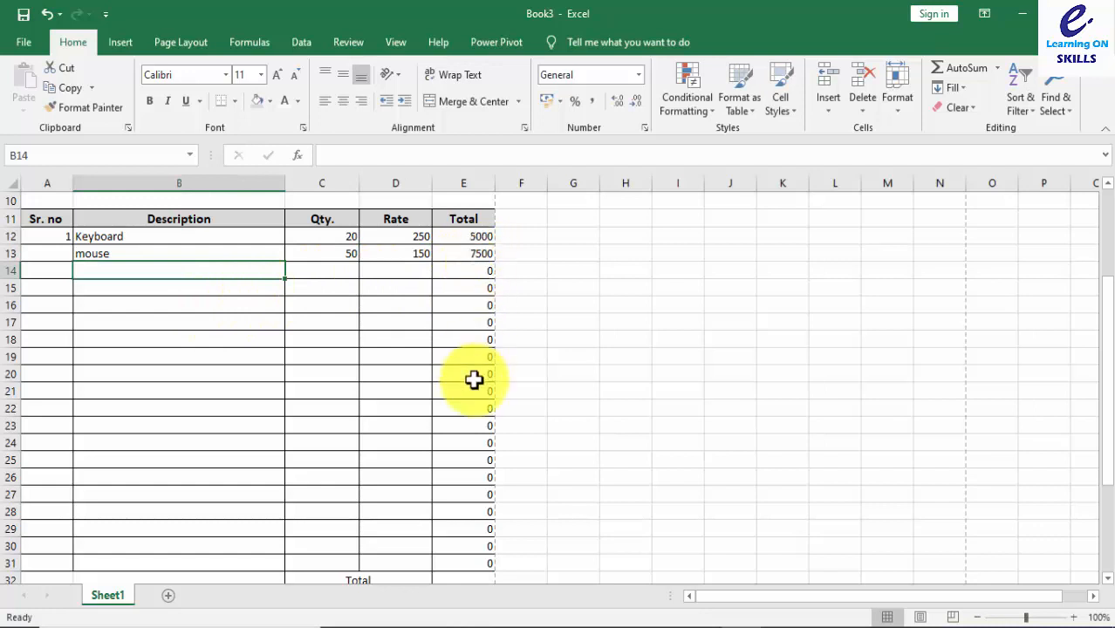
# Clear the description in B13.
pyautogui.click(90, 254)
pyautogui.click(51, 256)
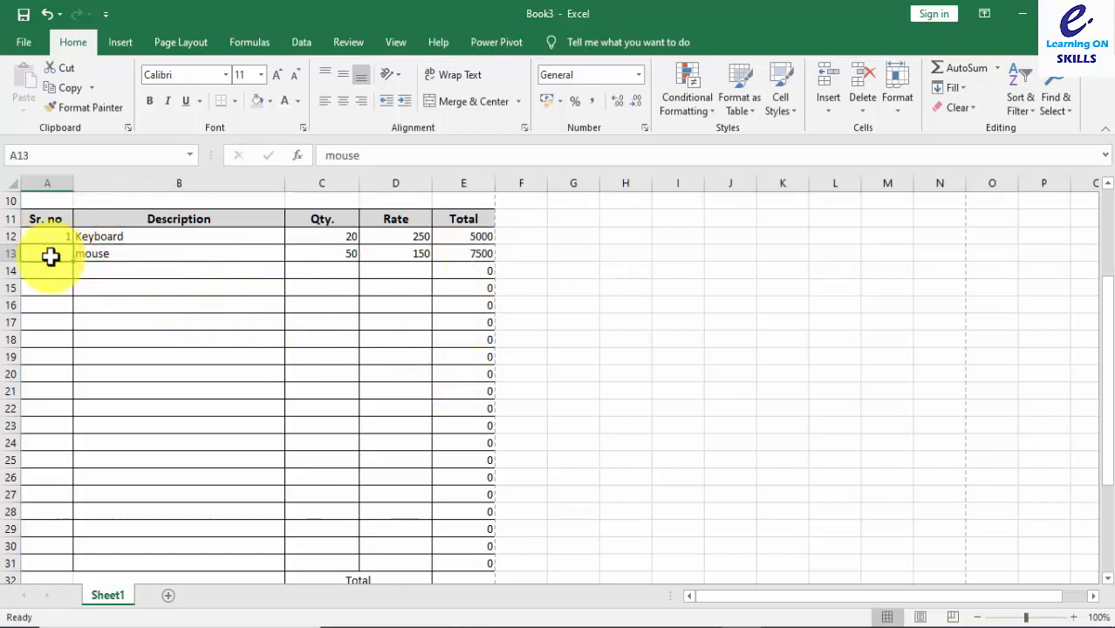
pyautogui.click(111, 257)
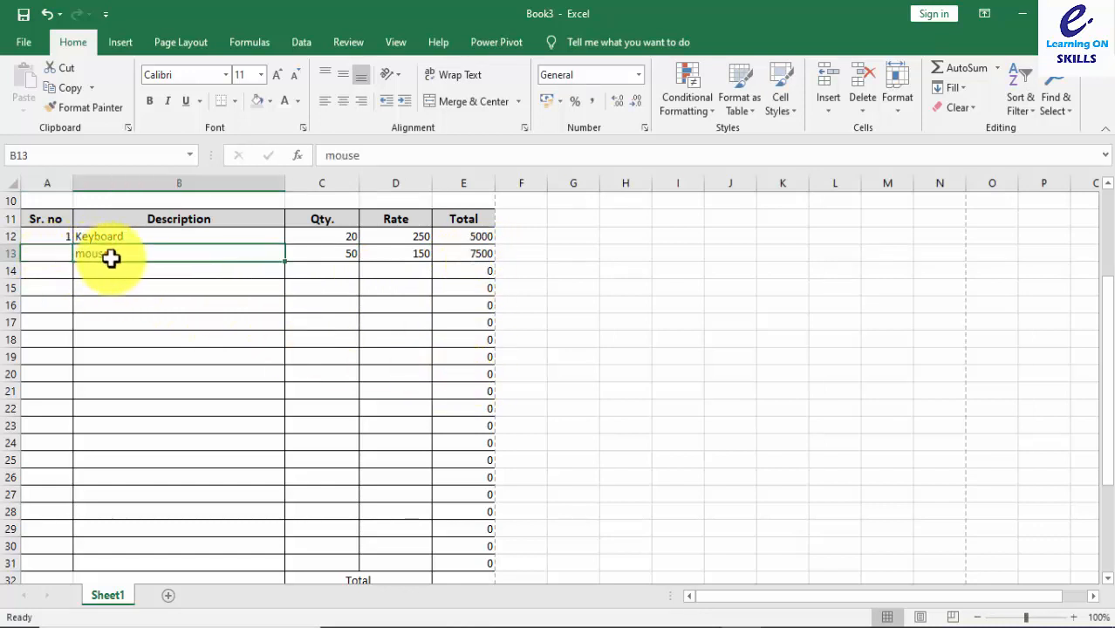
pyautogui.press('Delete')
# Enter the automatic serial number formula =IF(ISBLANK(B13)," ",A12+1) in A13.
pyautogui.click(51, 255)
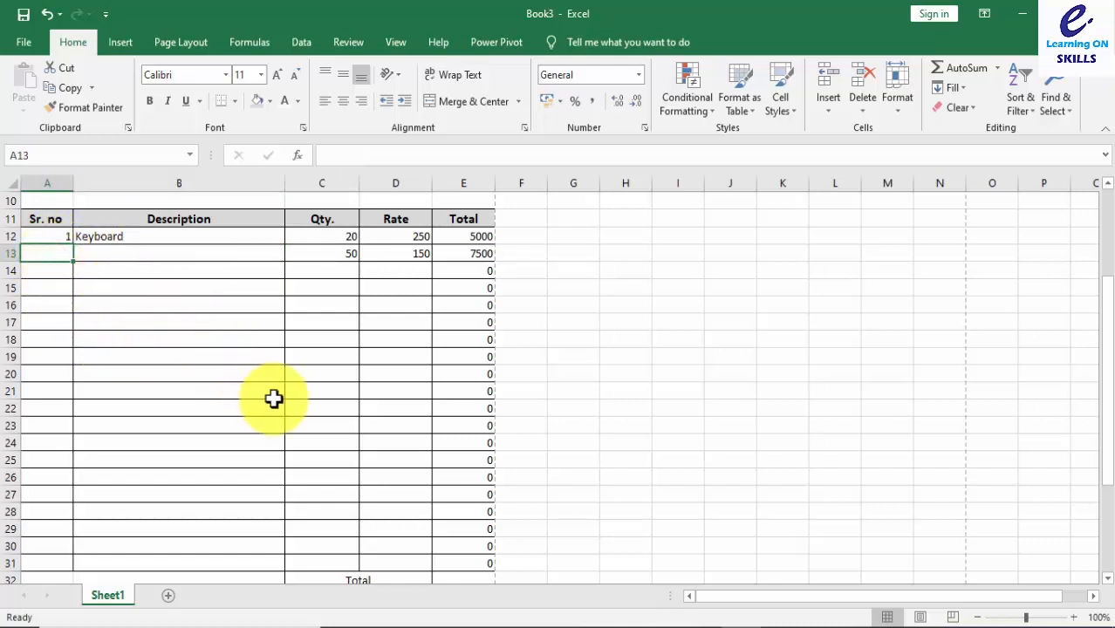
pyautogui.write('=i')
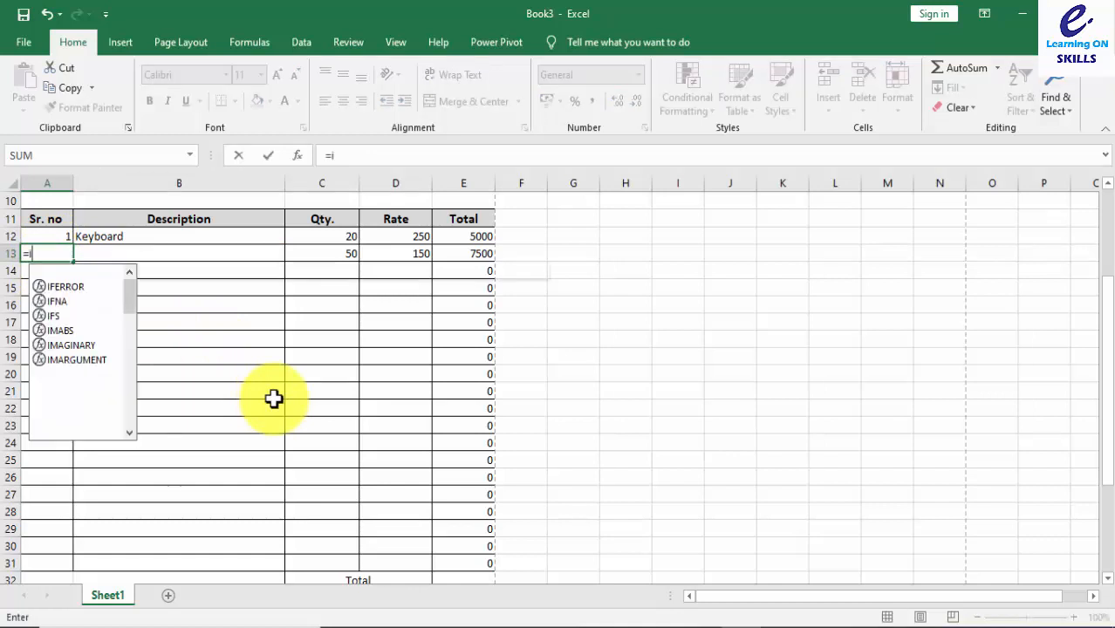
pyautogui.write('f(isblank')
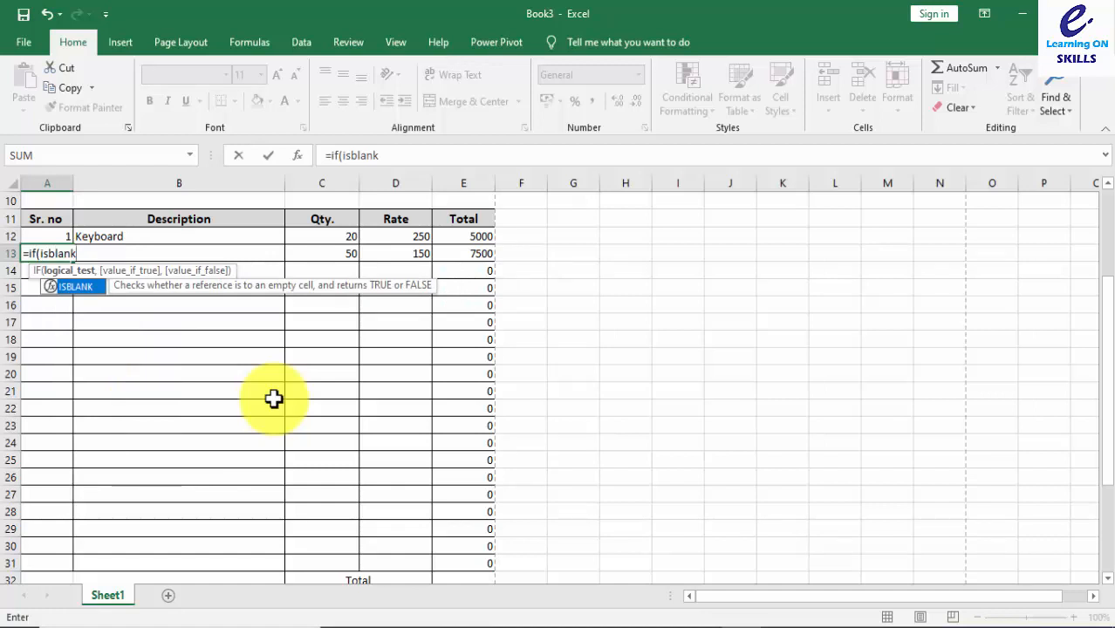
pyautogui.write('(')
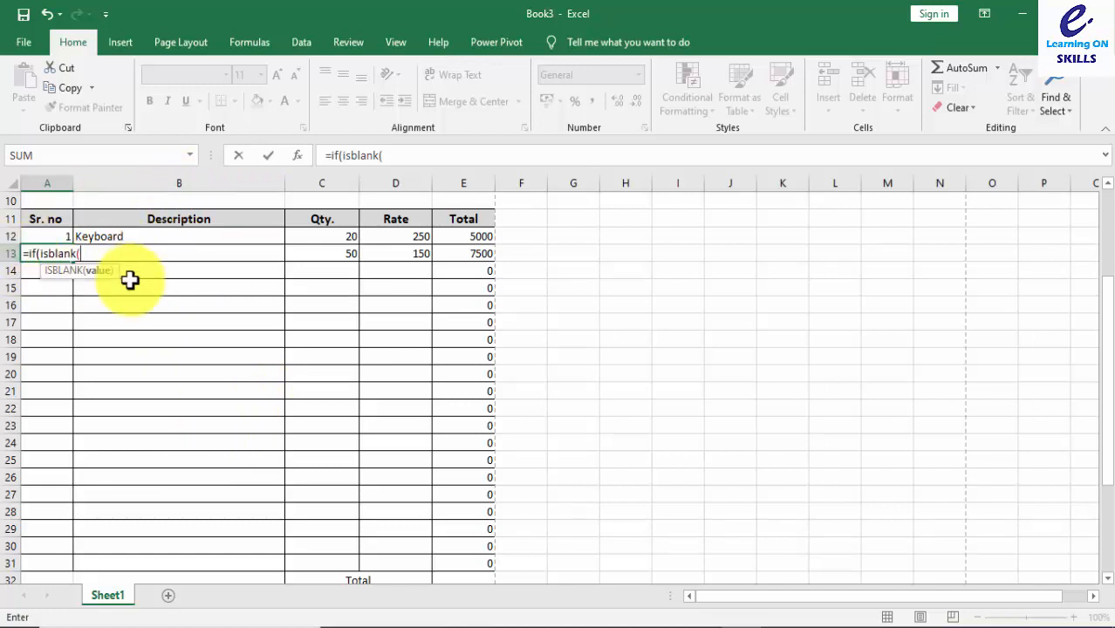
pyautogui.write('b13')
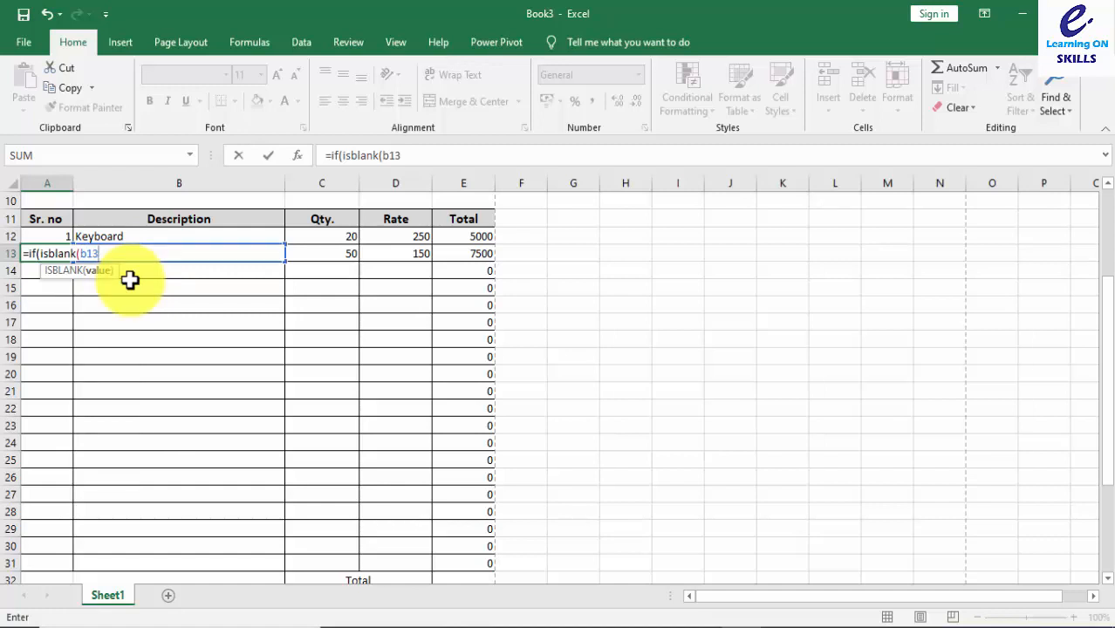
pyautogui.write('),')
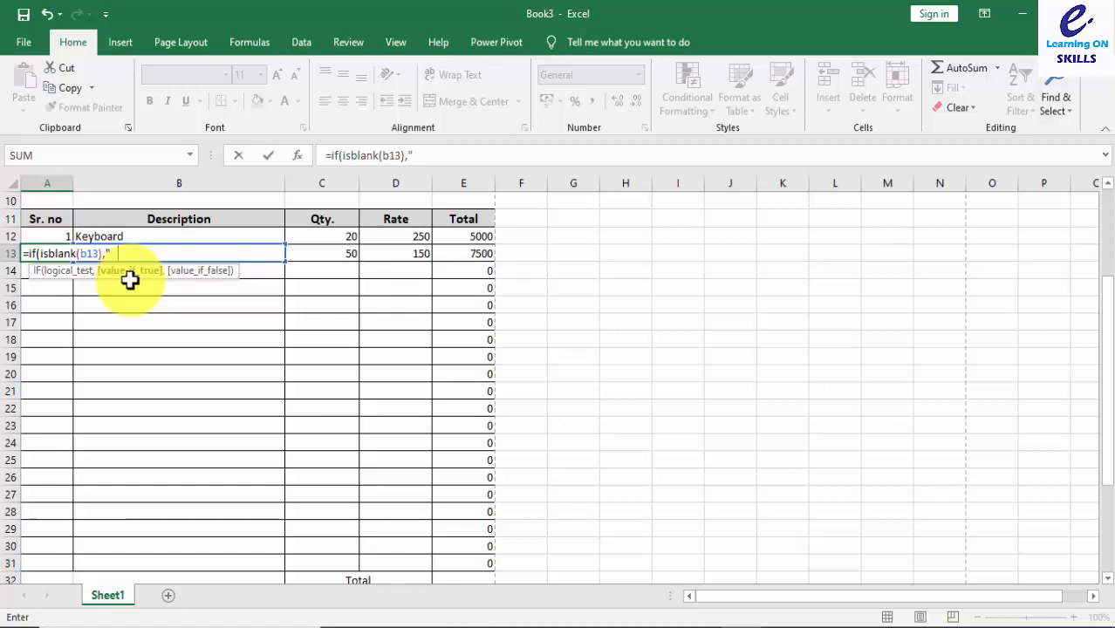
pyautogui.write('" ",')
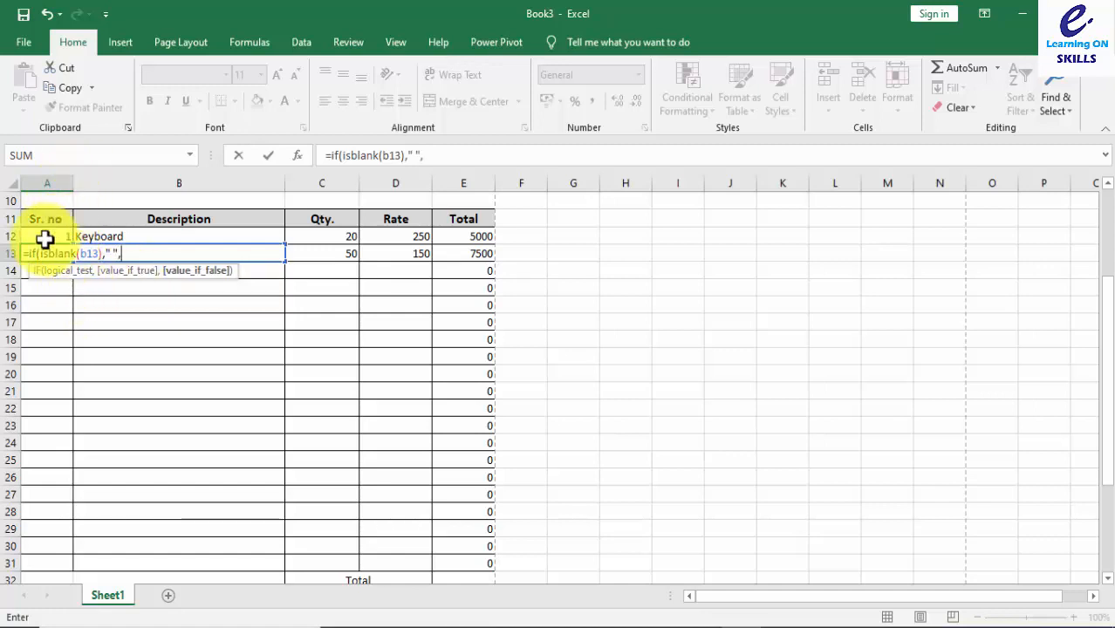
pyautogui.write('a')
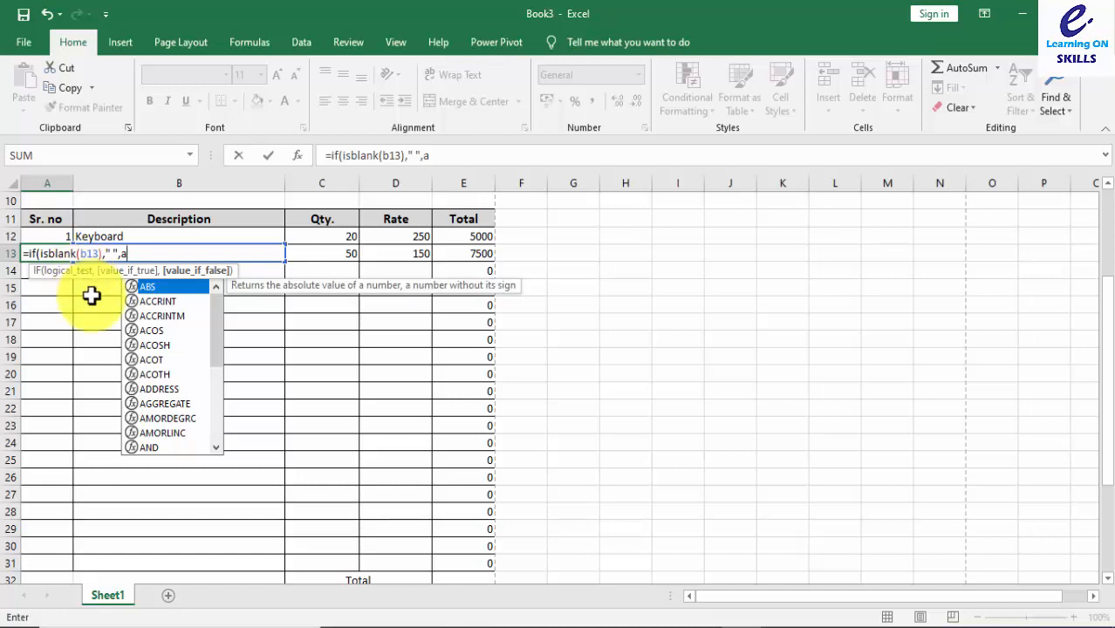
pyautogui.write('12+1')
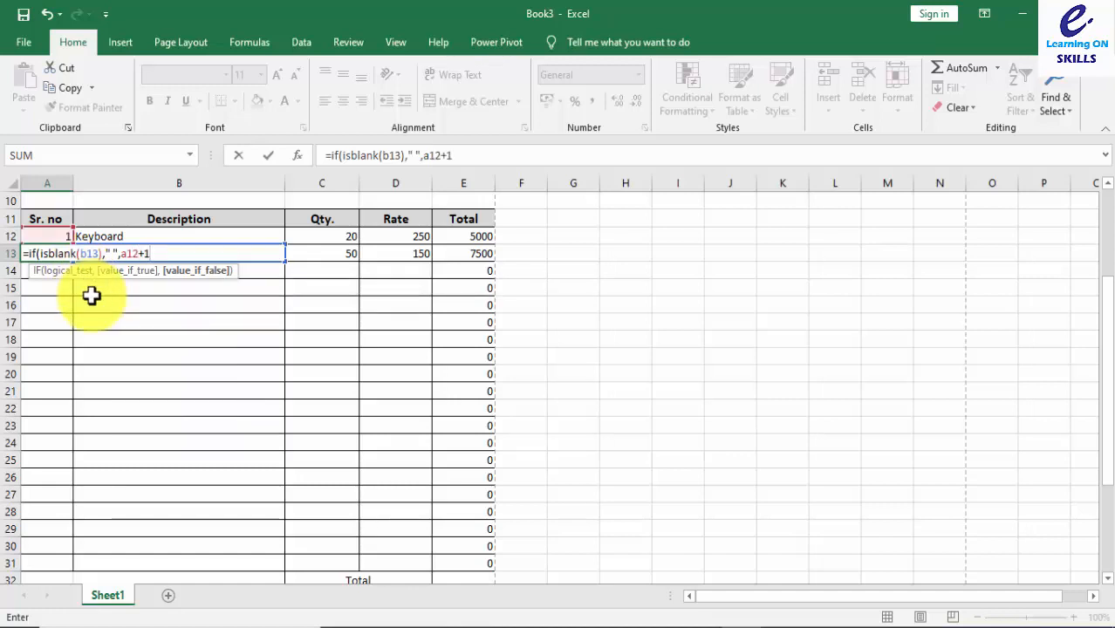
pyautogui.write(')')
pyautogui.press('Return')
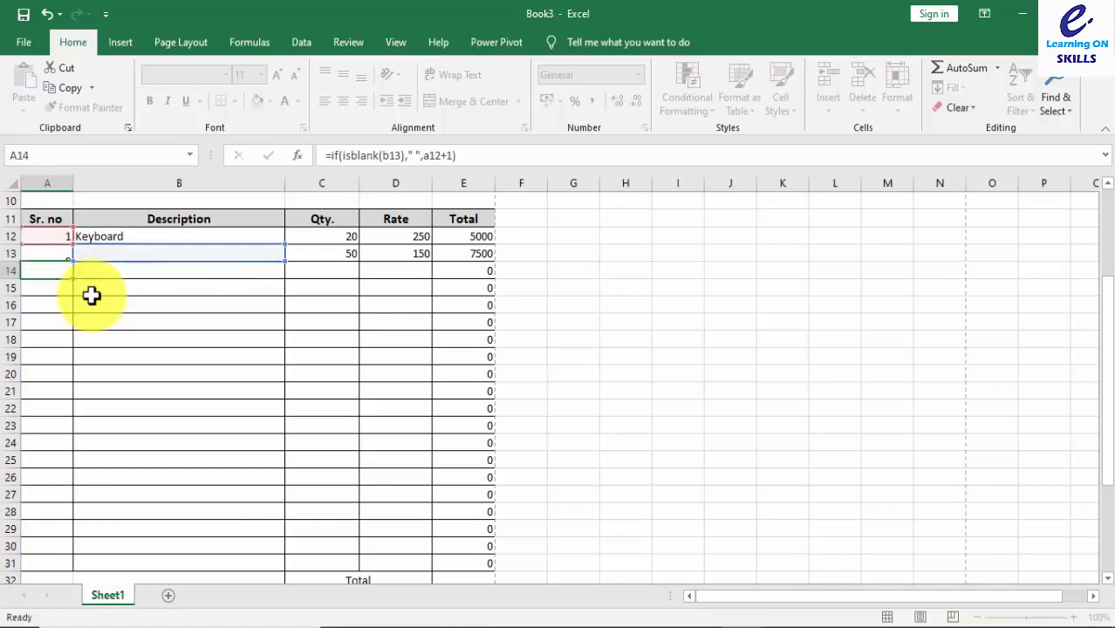
# Fill the serial number formula from A13 down to A31, the last row of the item table.
pyautogui.click(63, 250)
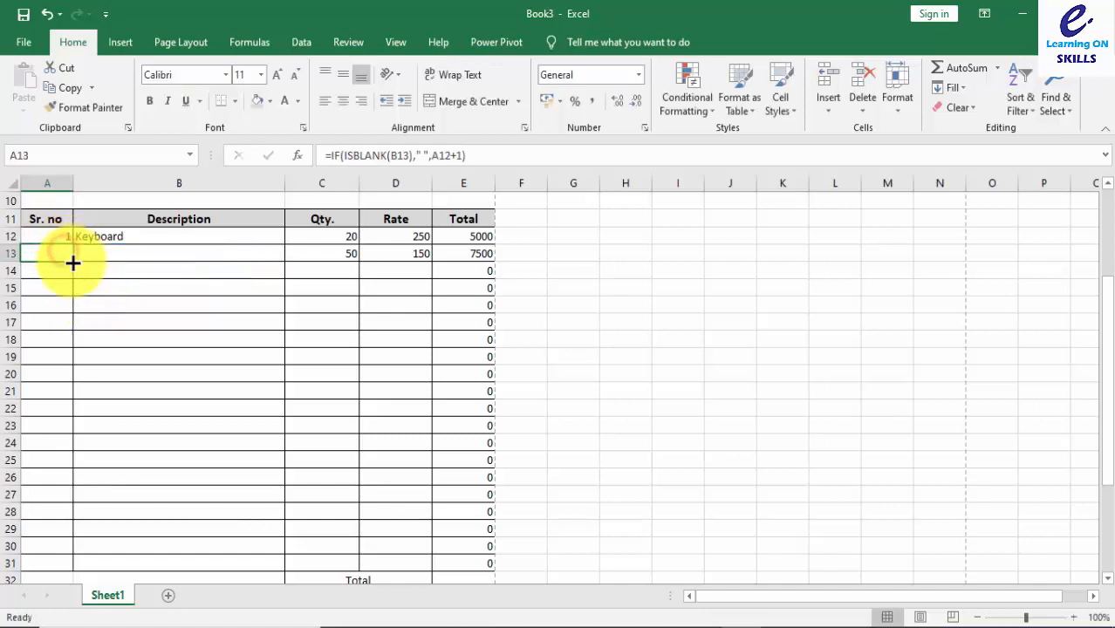
pyautogui.moveTo(76, 262); pyautogui.dragTo(76, 262)
pyautogui.moveTo(76, 290); pyautogui.dragTo(75, 558)
pyautogui.click(59, 249)
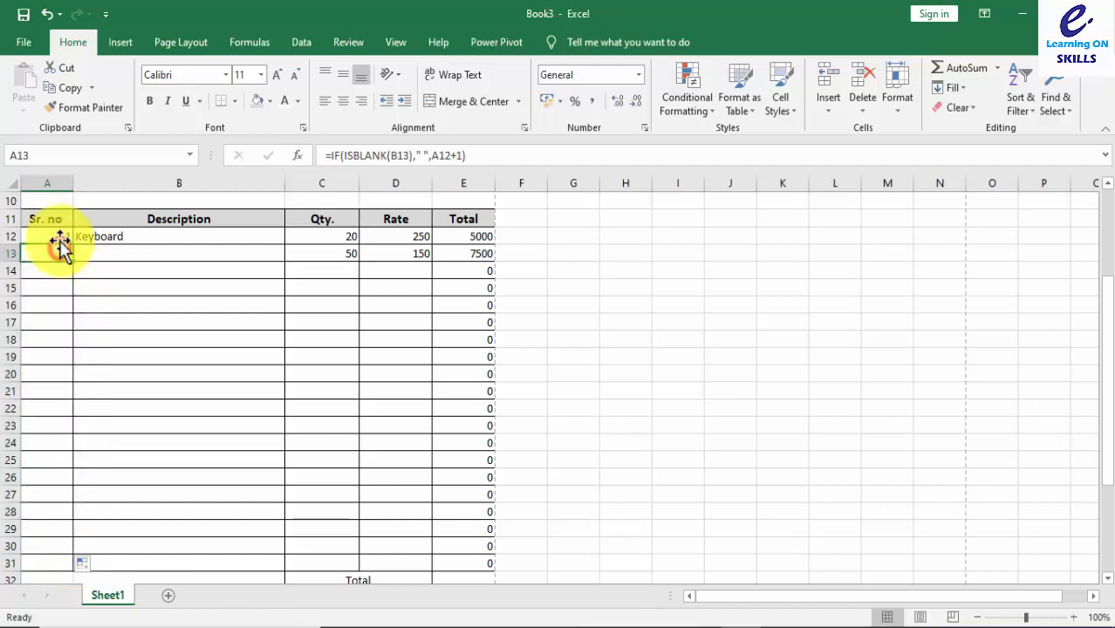
pyautogui.click(55, 236)
pyautogui.click(103, 250)
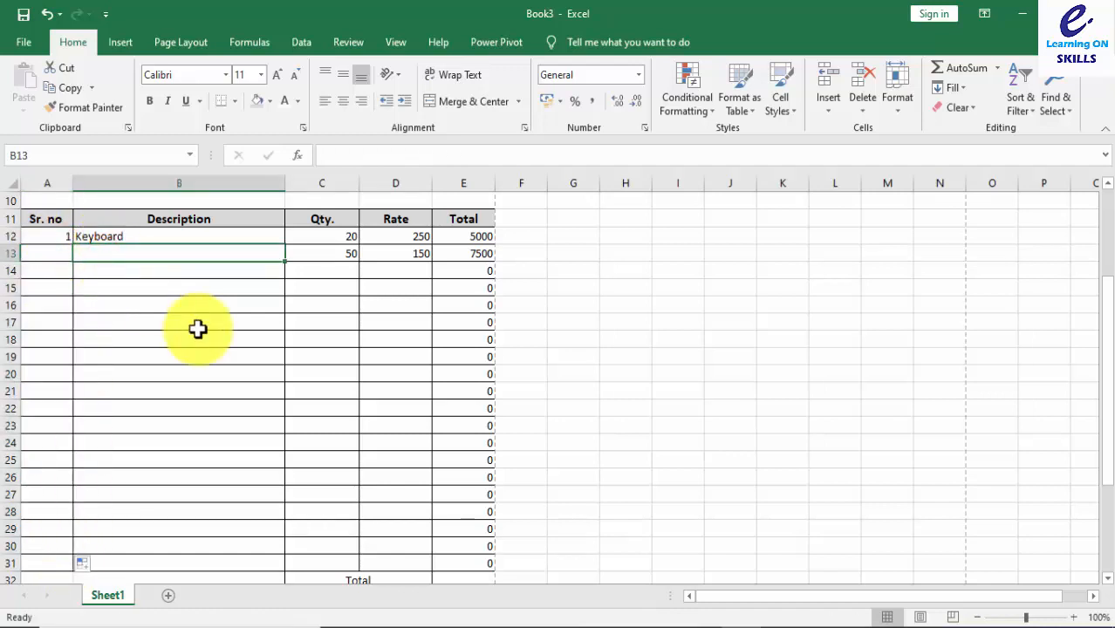
# Enter the description "mouse" in B13 and add the item "LCD" in row 14 with quantity 5 and rate 3500.
pyautogui.write('mouse')
pyautogui.press('Return')
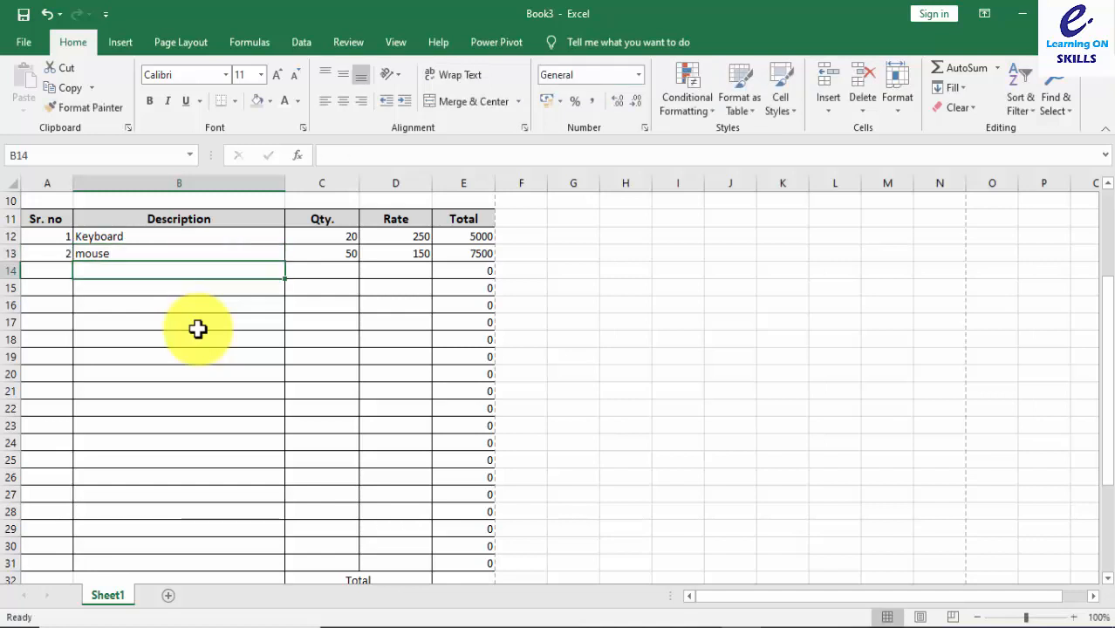
pyautogui.write('LD')
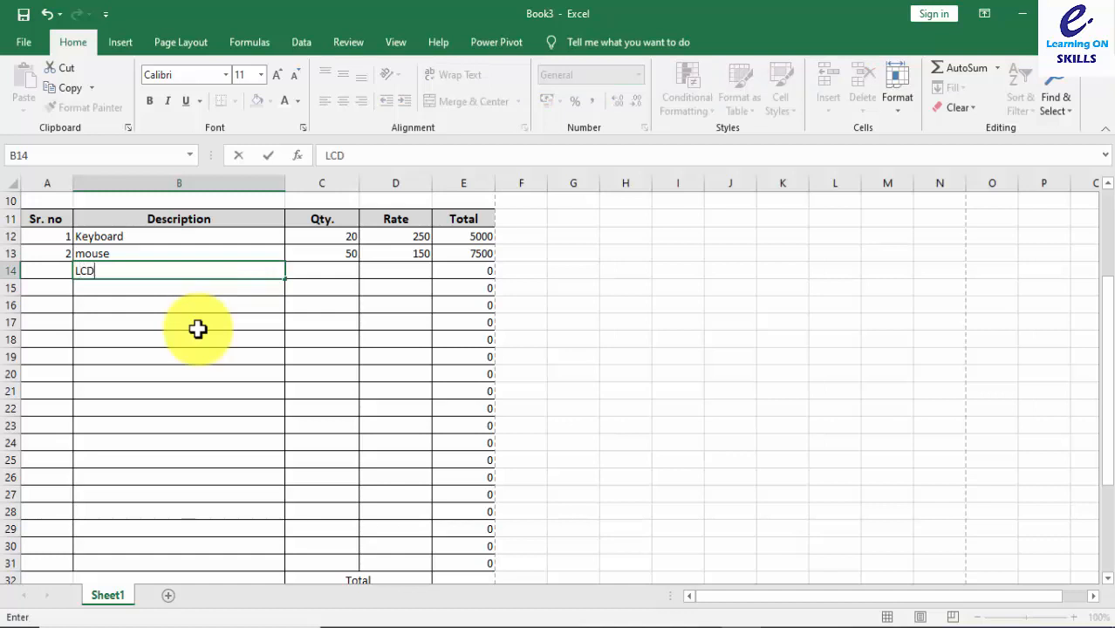
pyautogui.press('Tab')
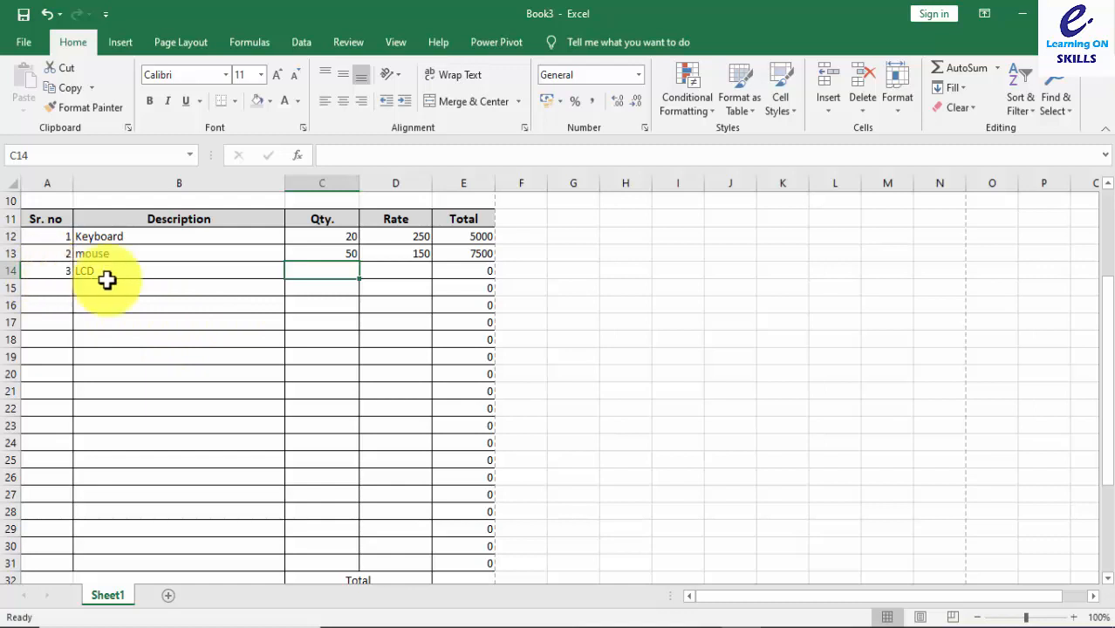
pyautogui.write('5')
pyautogui.press('Tab')
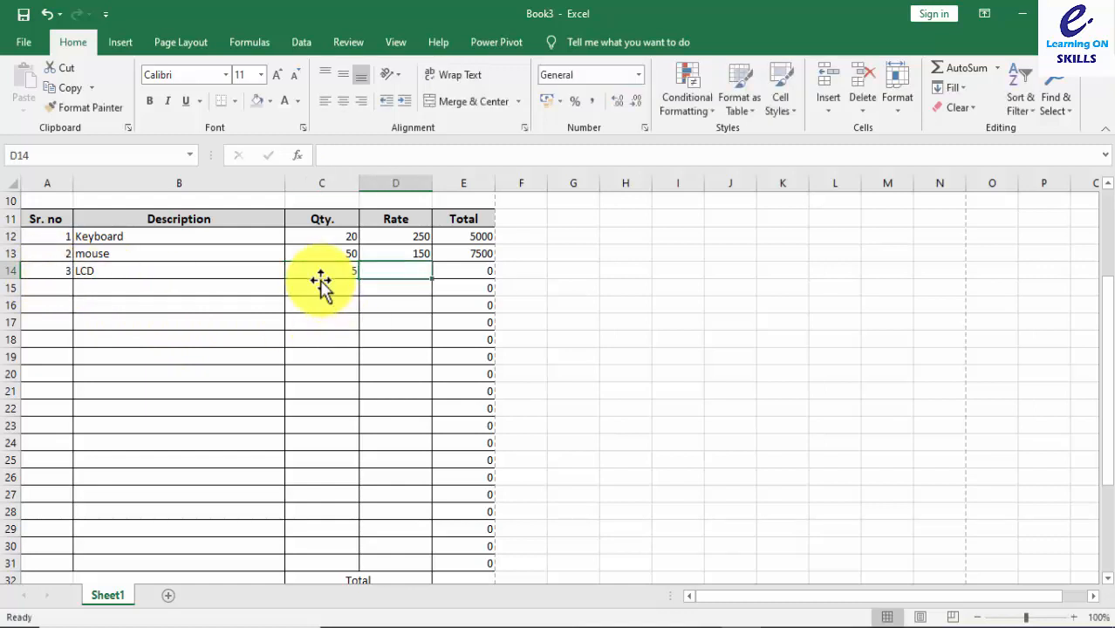
pyautogui.write('3500')
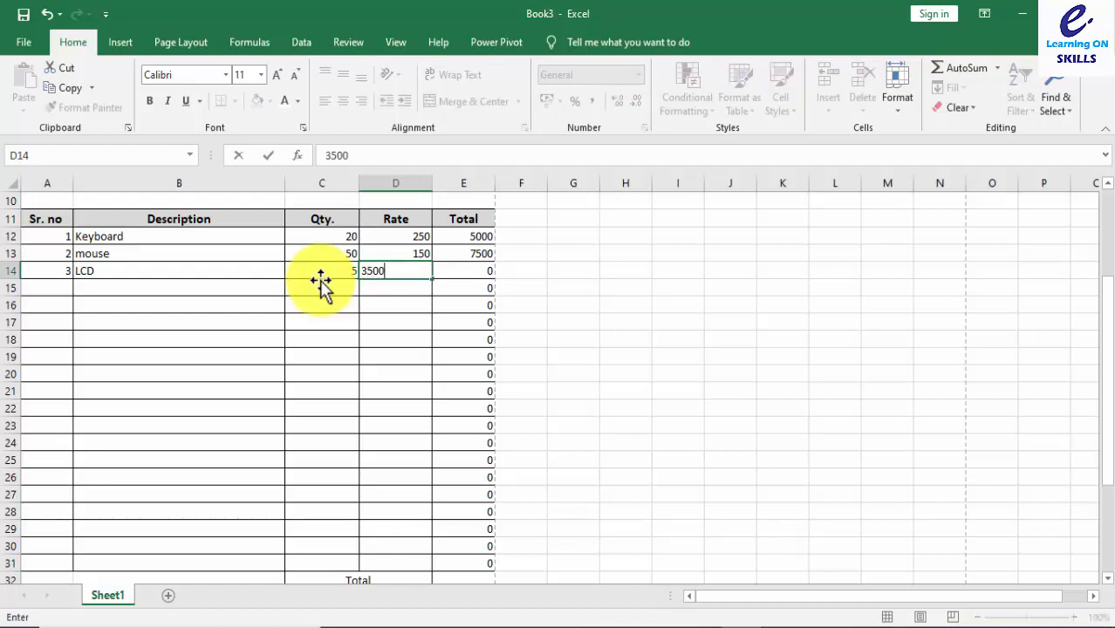
pyautogui.press('Return')
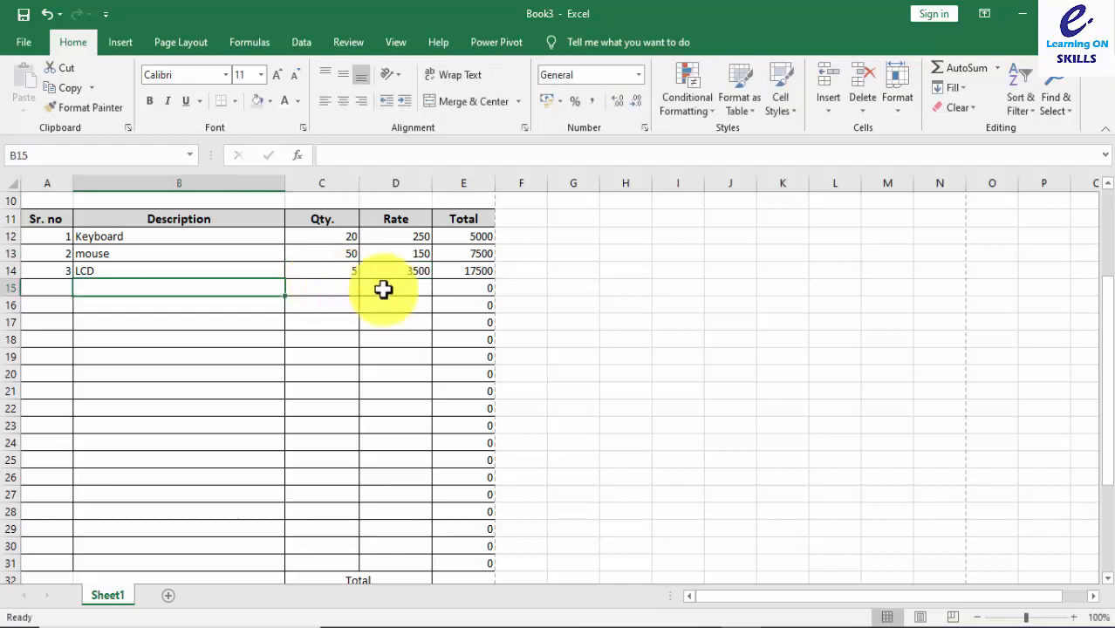
# Try a manually written =SUM(E12:E31) formula in the Total cell E32 and clear it again.
pyautogui.click(467, 579)
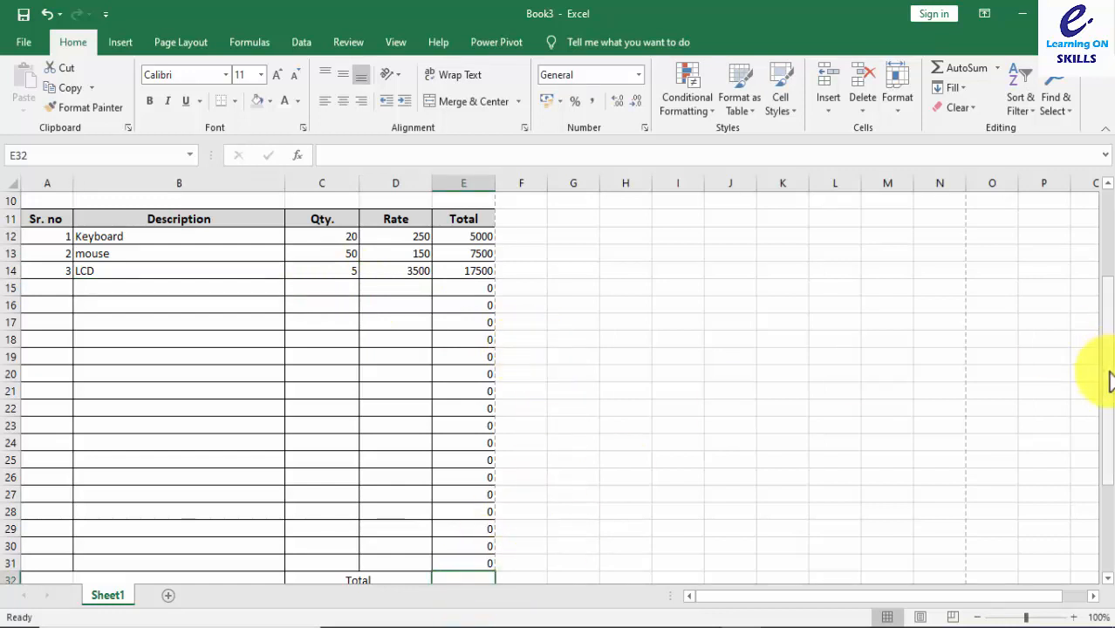
pyautogui.moveTo(1106, 373); pyautogui.dragTo(1108, 383)
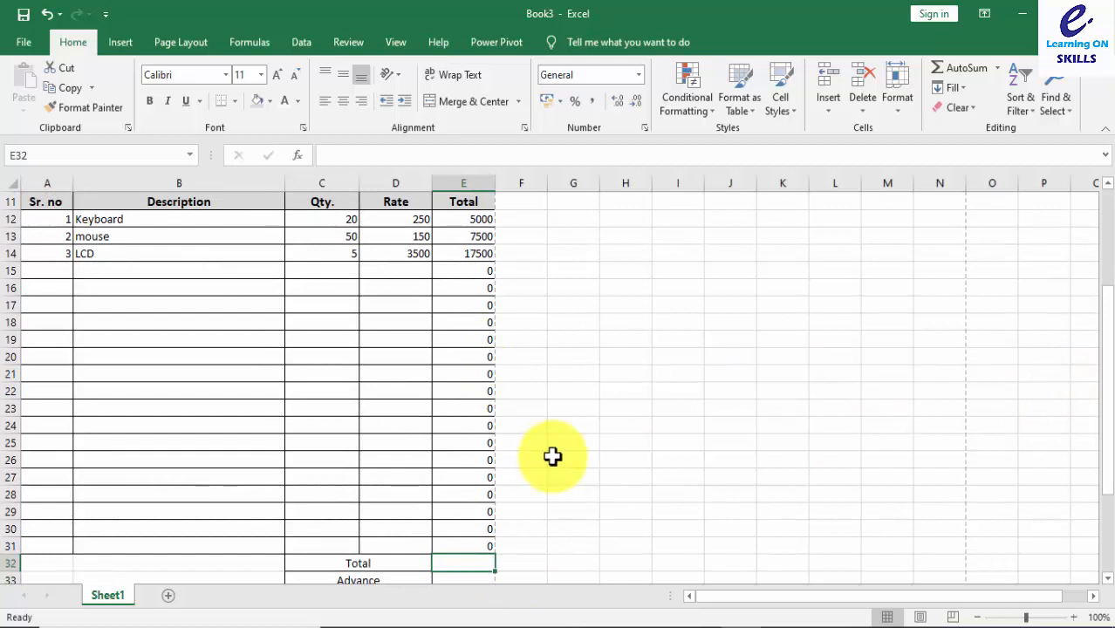
pyautogui.write('=su')
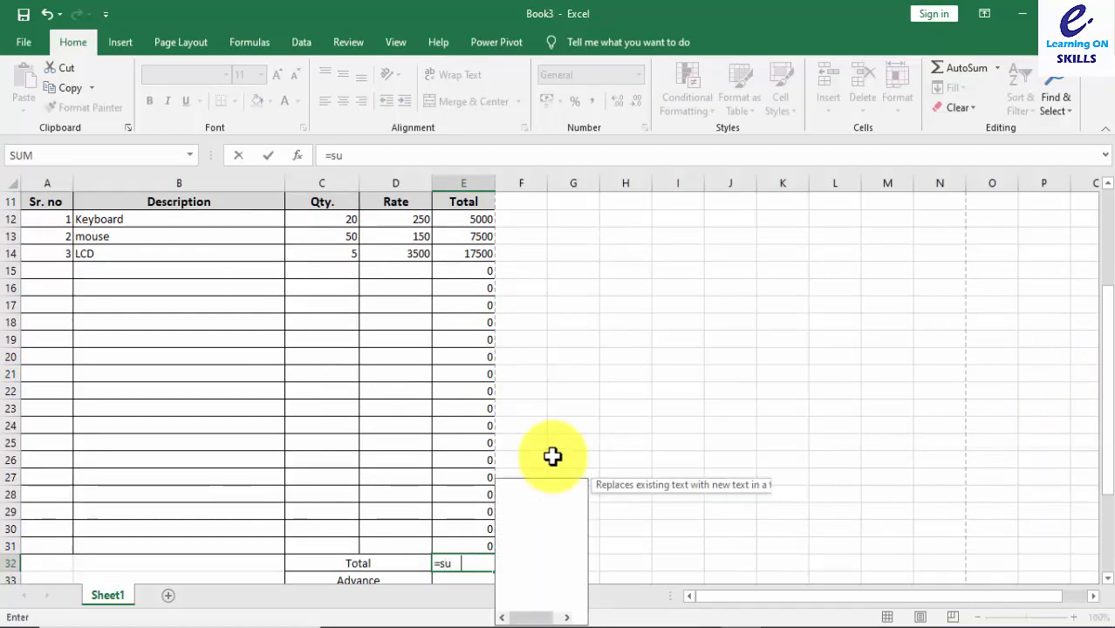
pyautogui.write('m(')
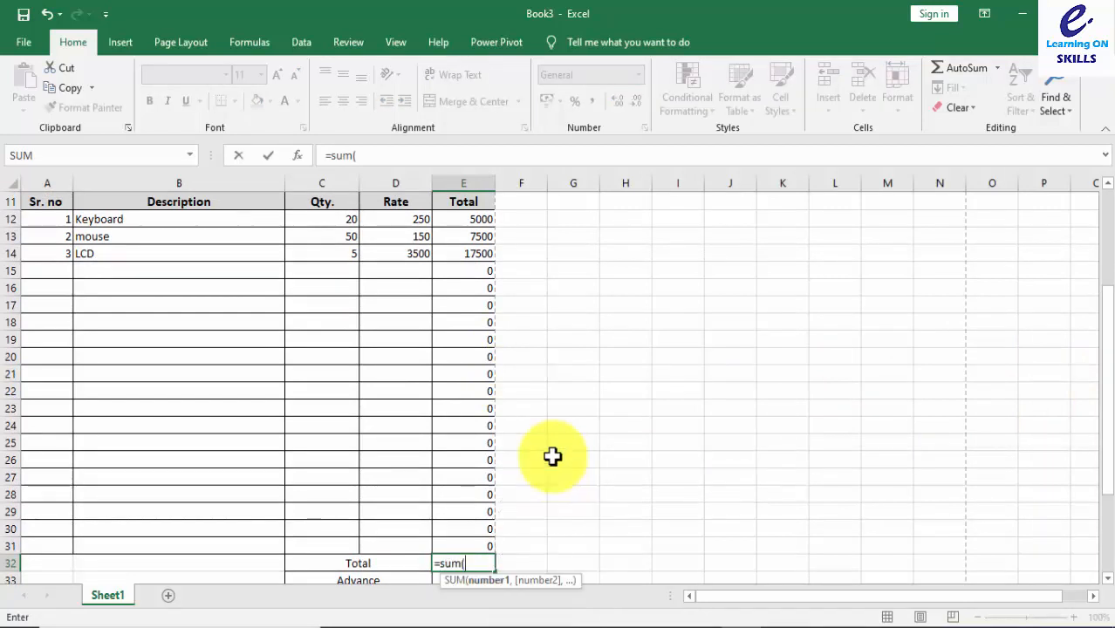
pyautogui.moveTo(471, 218); pyautogui.dragTo(472, 548)
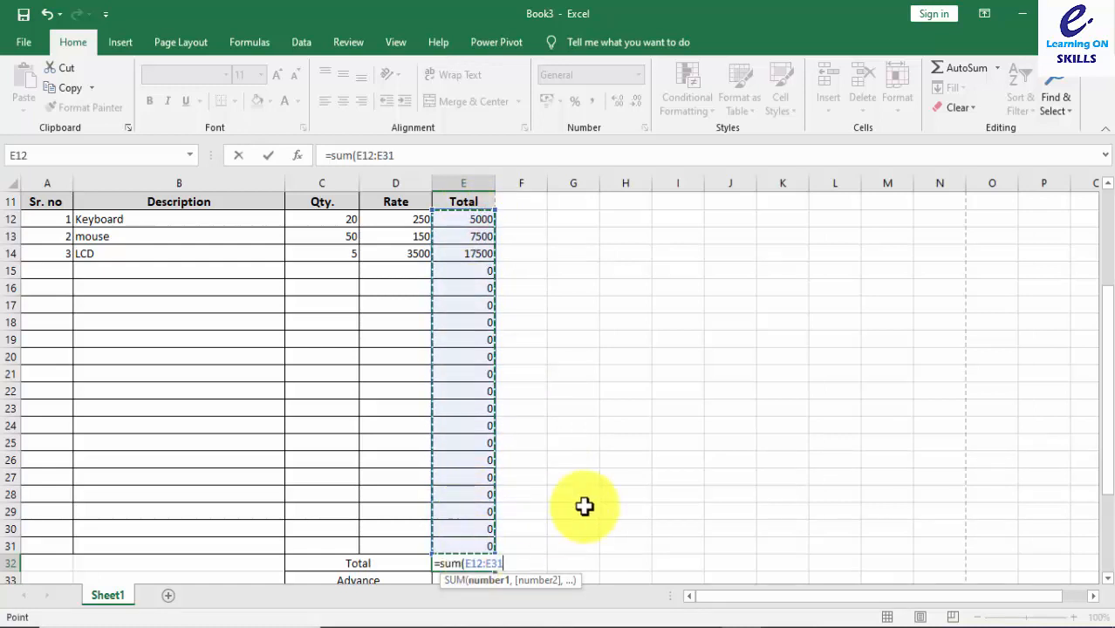
pyautogui.write(')')
pyautogui.press('Return')
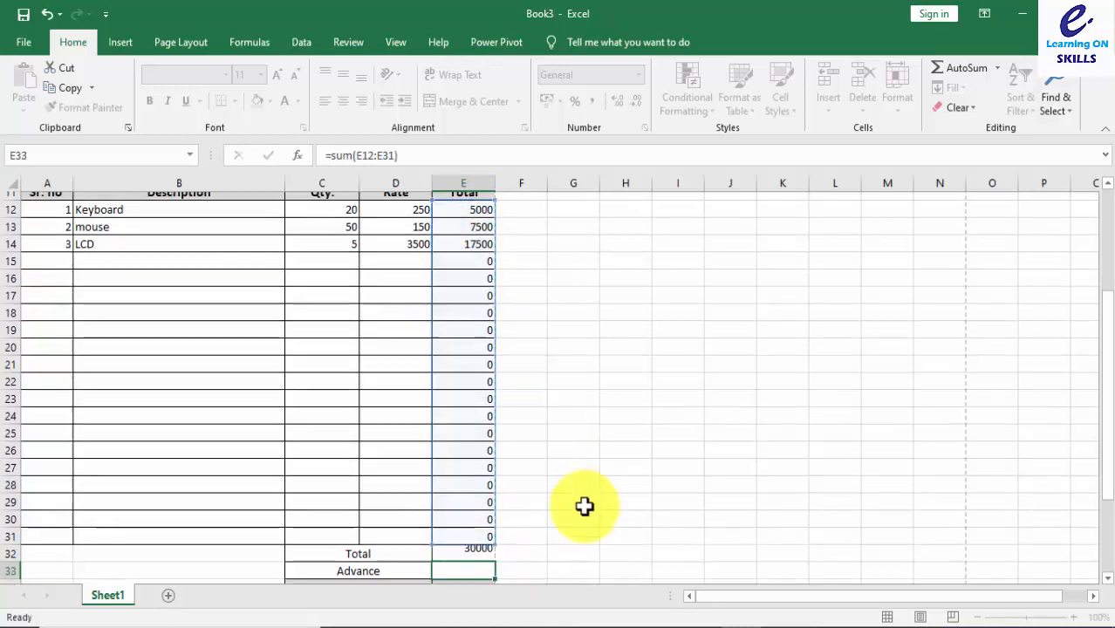
pyautogui.press('Up')
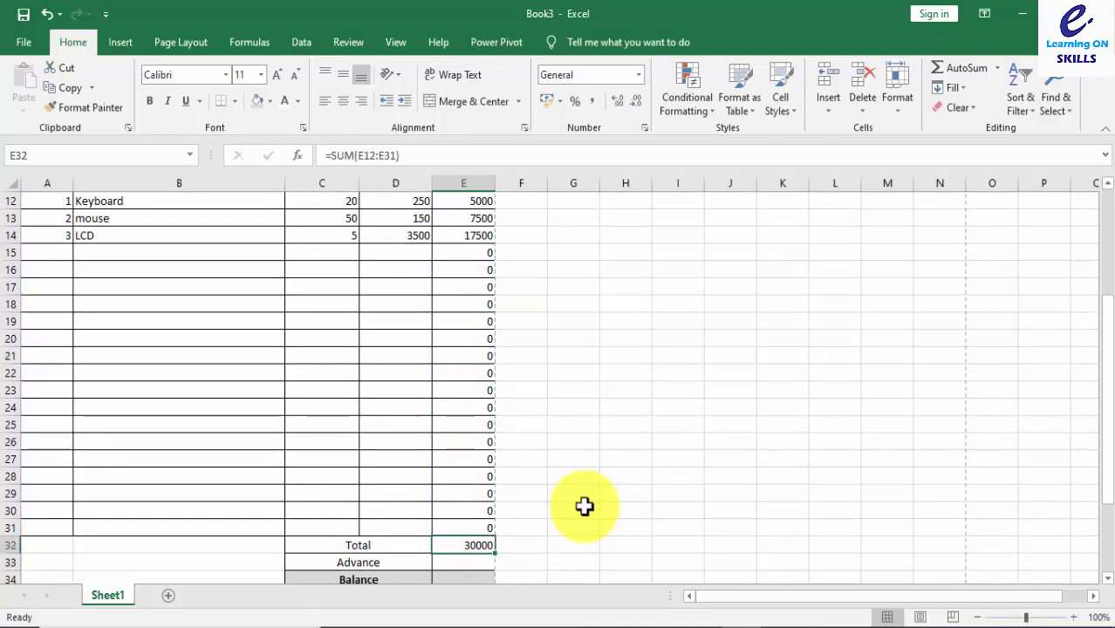
pyautogui.press('Delete')
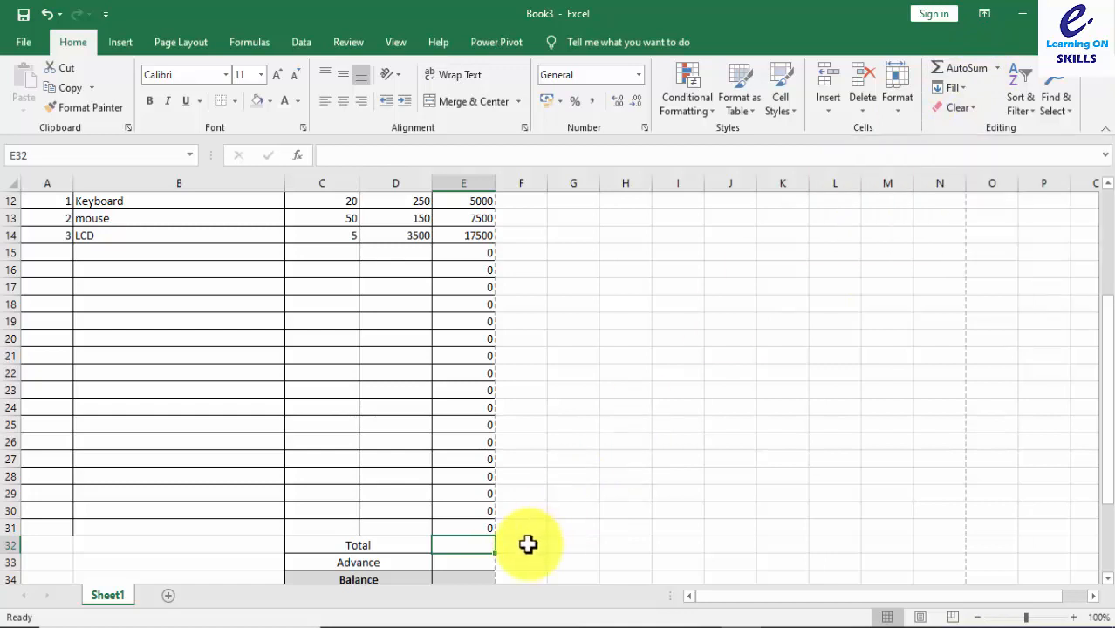
# Try AutoSum over E12:E31 in the Total cell E32 and clear the cell.
pyautogui.click(953, 74)
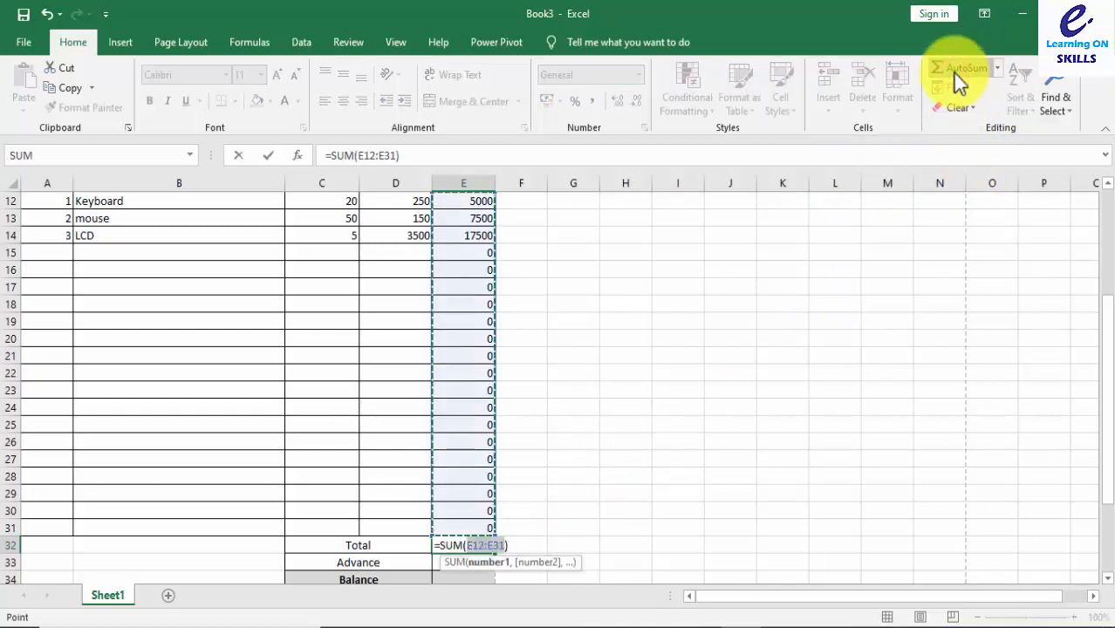
pyautogui.press('Return')
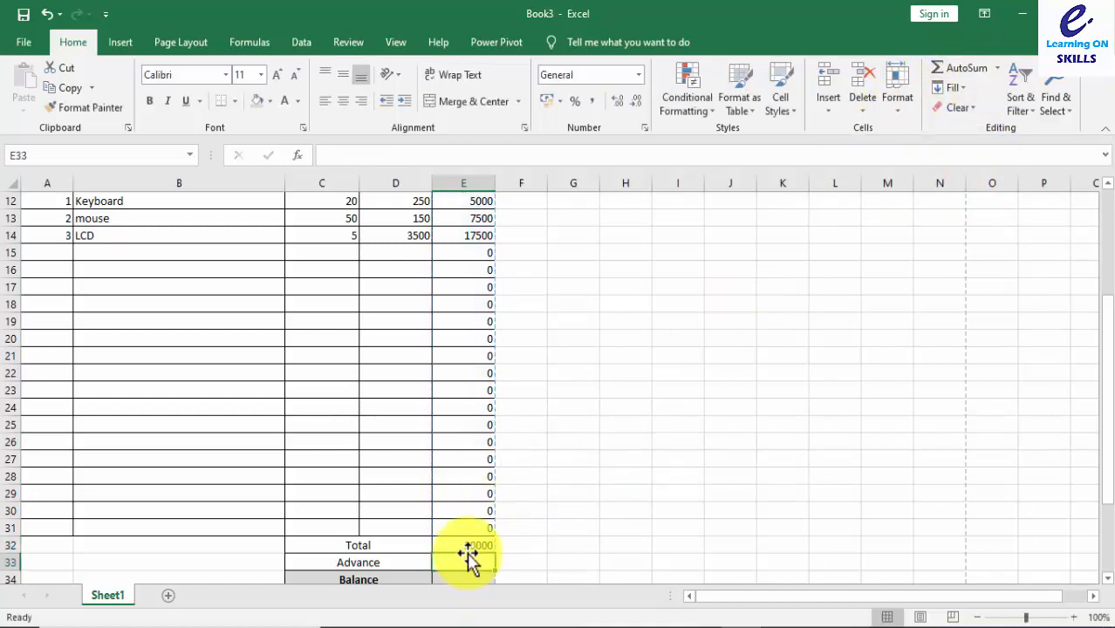
pyautogui.click(471, 545)
pyautogui.press('Delete')
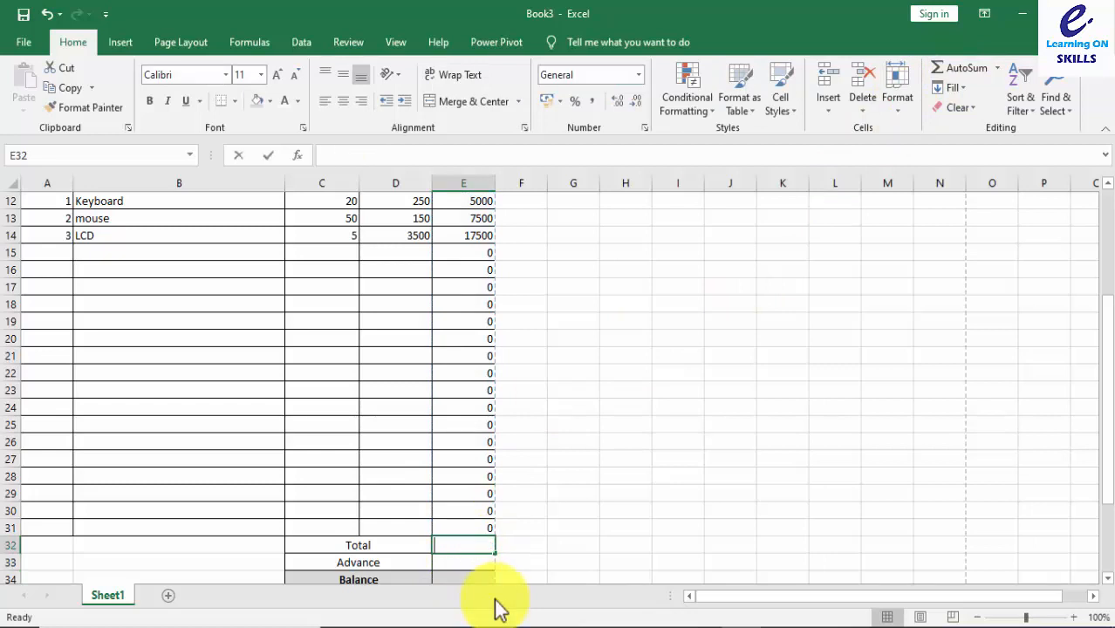
# Insert an automatic sum of the row totals, =SUM(E12:E31), in the Total cell E32.
pyautogui.write('=')
pyautogui.press('Escape')
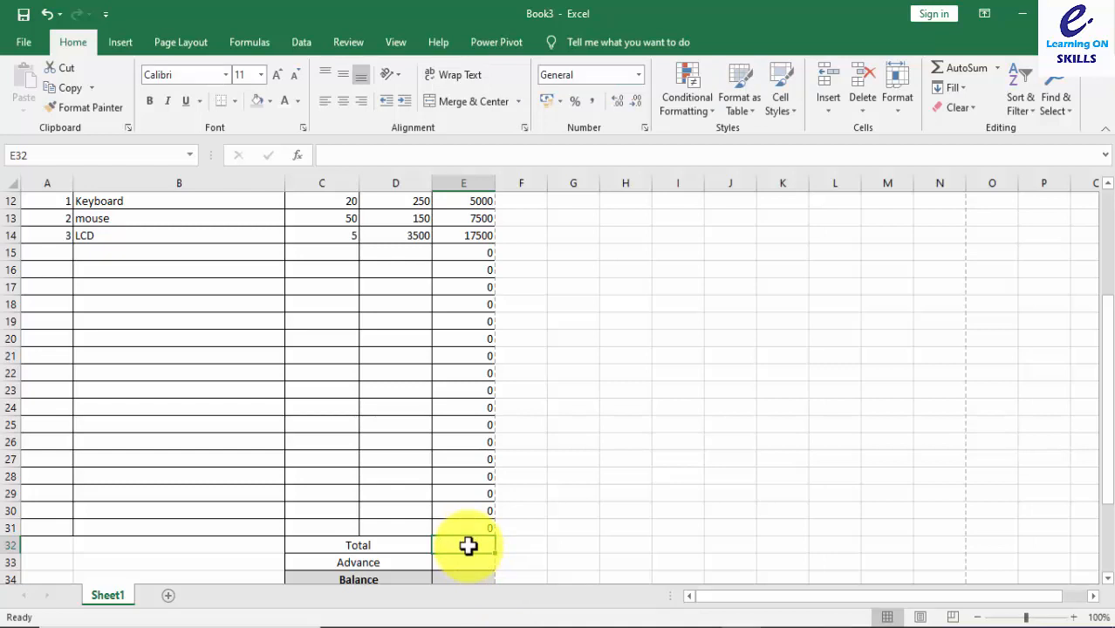
pyautogui.hotkey('alt', '=')
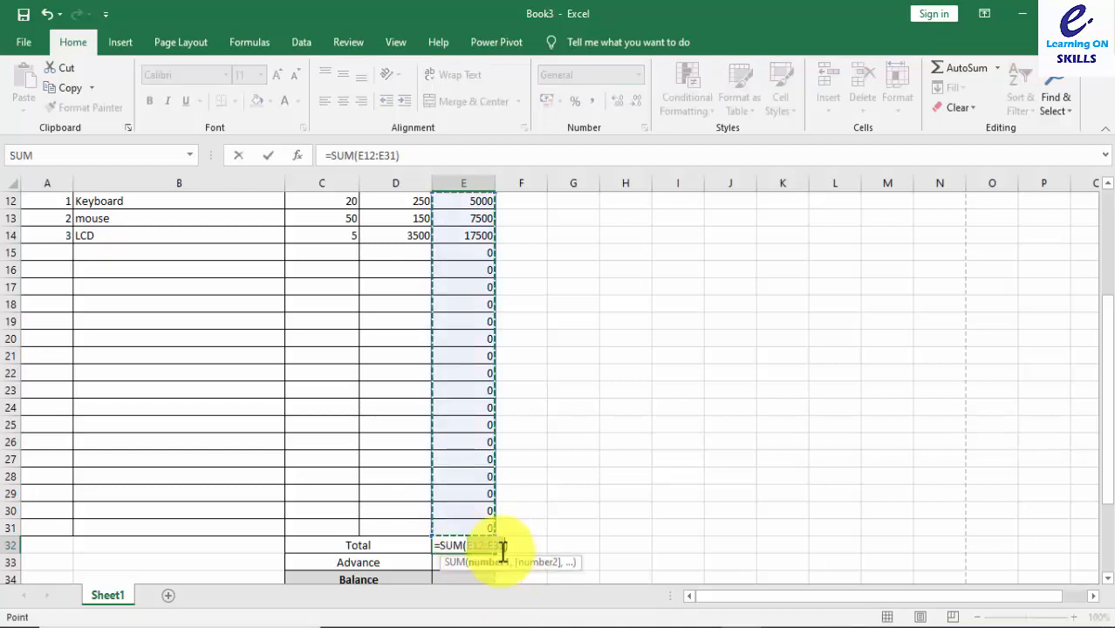
pyautogui.press('Return')
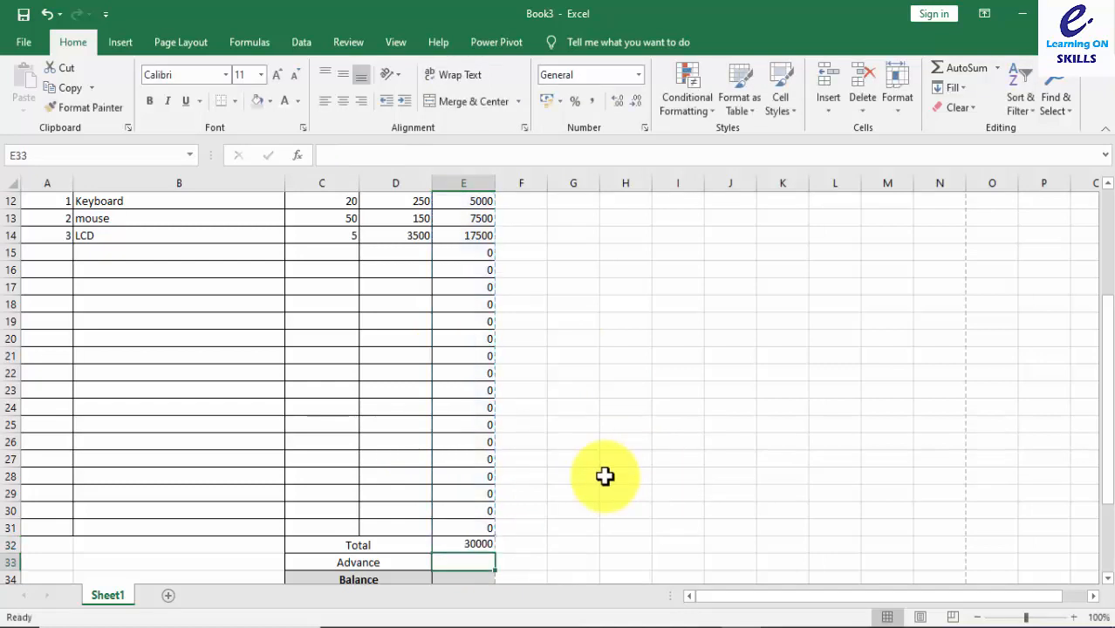
pyautogui.click(471, 544)
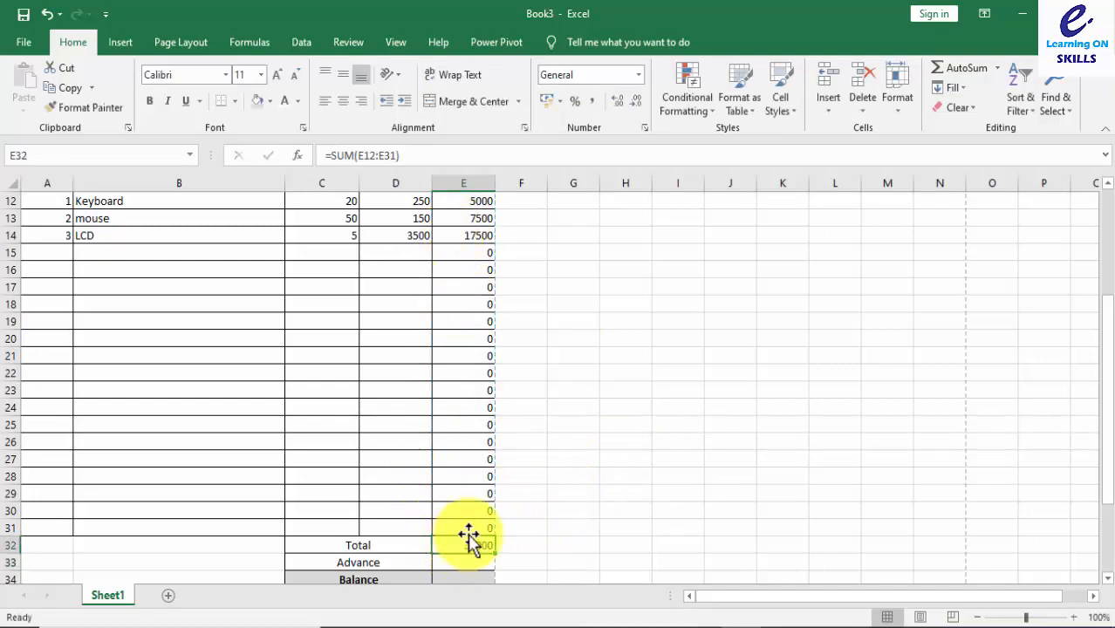
pyautogui.click(457, 564)
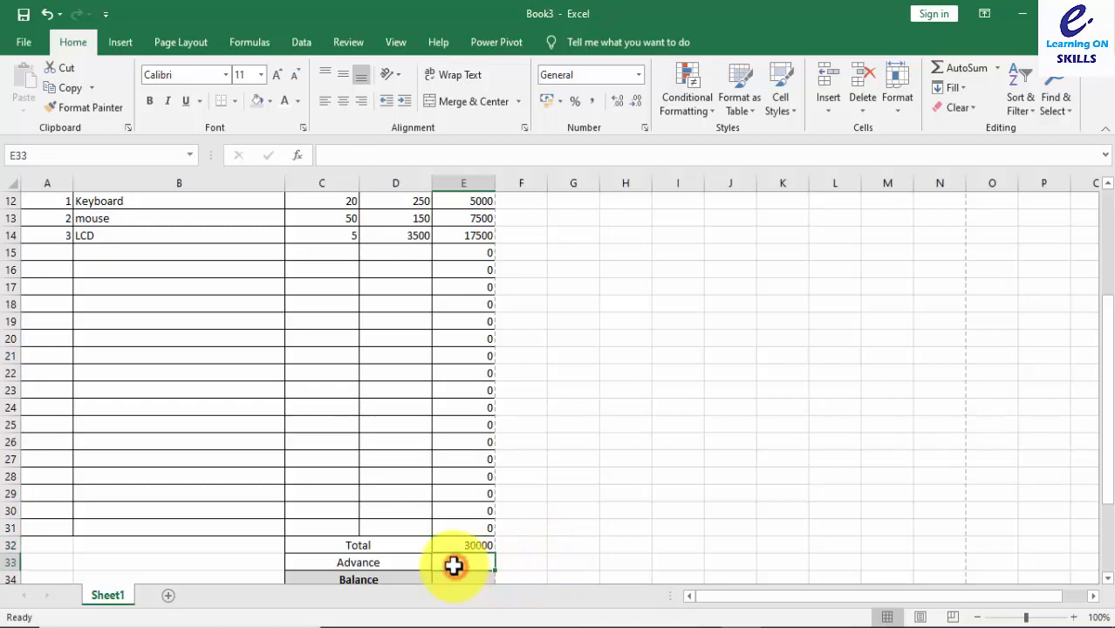
# Add the item "Hard Drive" in row 15 with quantity 50 and rate 500.
pyautogui.click(117, 255)
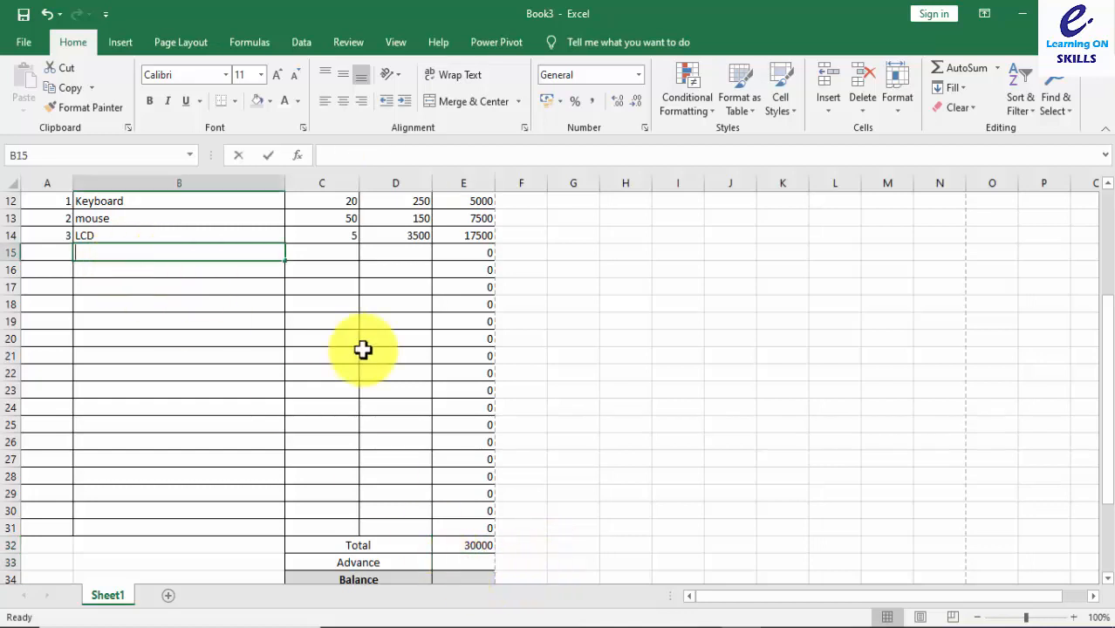
pyautogui.write('Hard Drive')
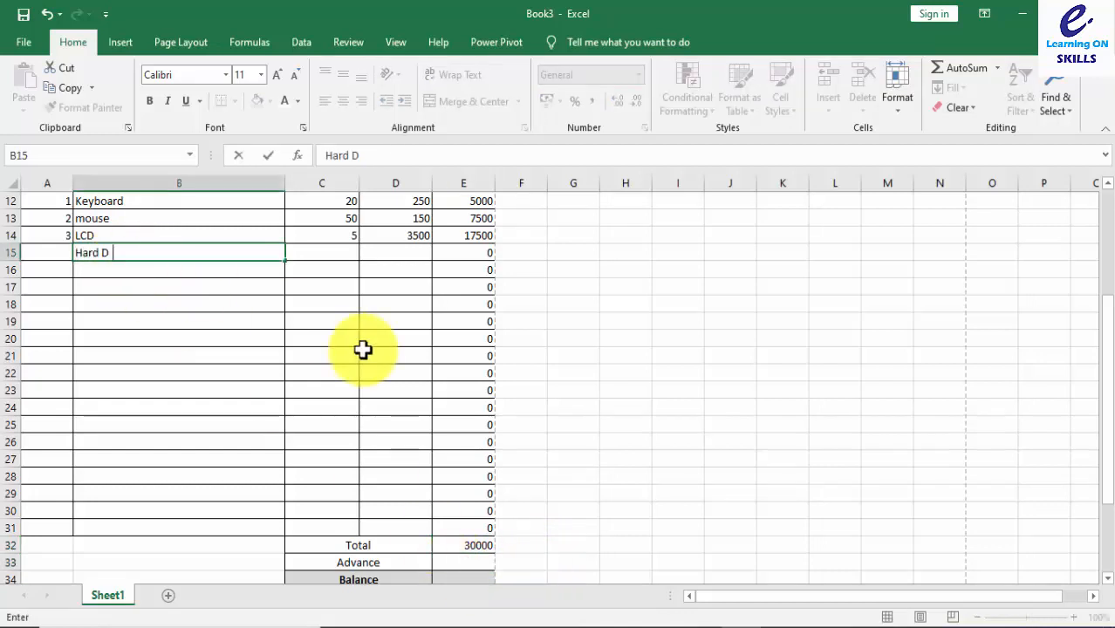
pyautogui.press('Tab')
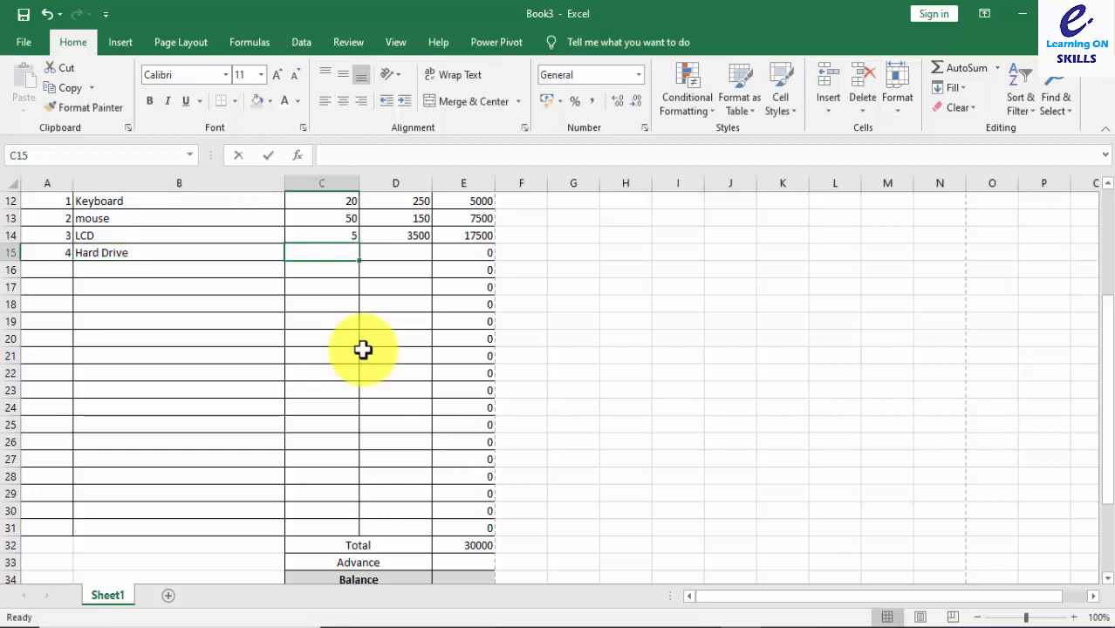
pyautogui.write('50')
pyautogui.press('Tab')
pyautogui.write('50')
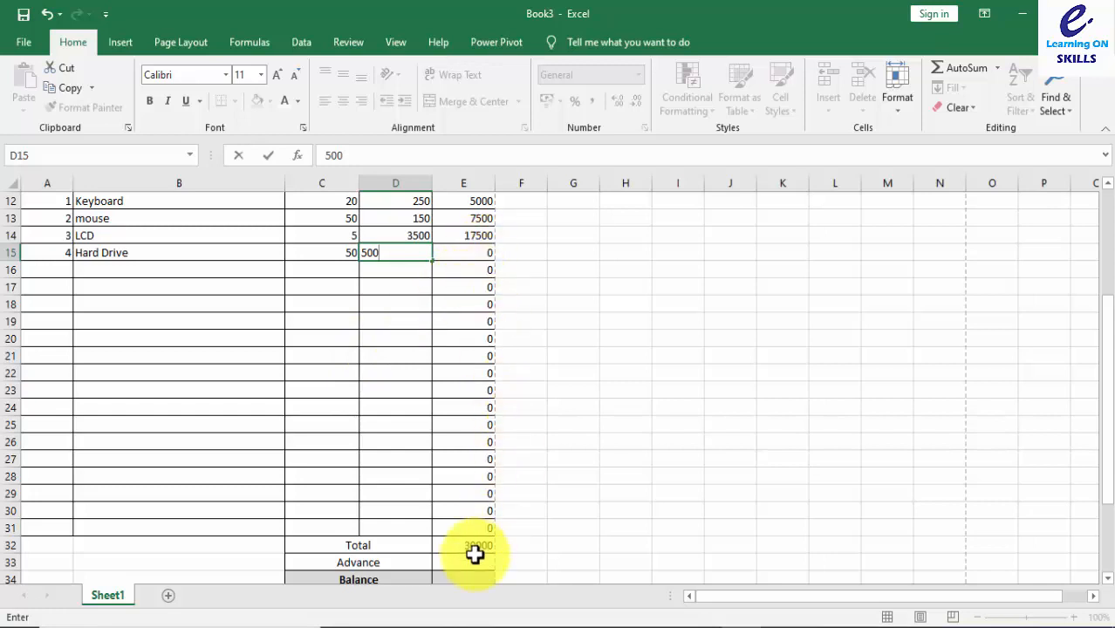
pyautogui.press('Return')
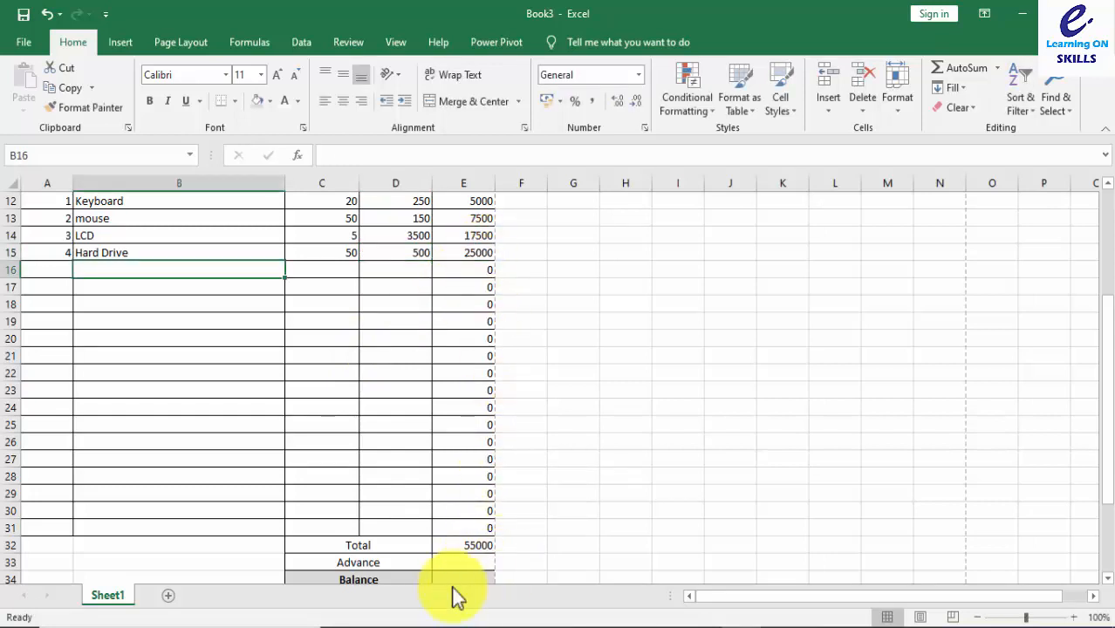
# Enter an advance payment of 15000 in E33.
pyautogui.click(466, 564)
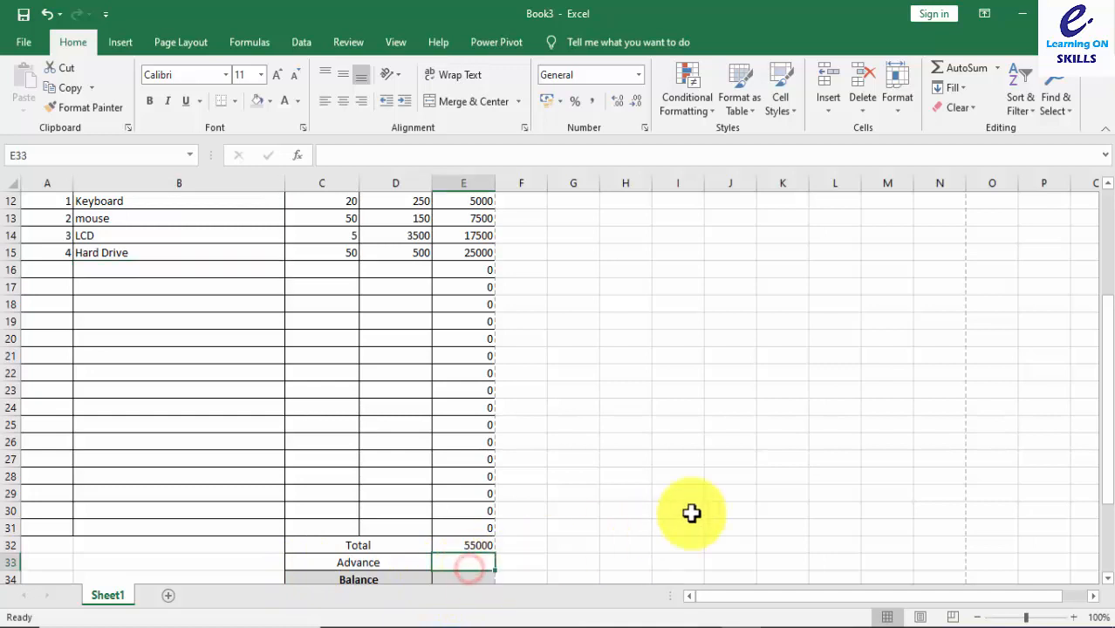
pyautogui.write('15000')
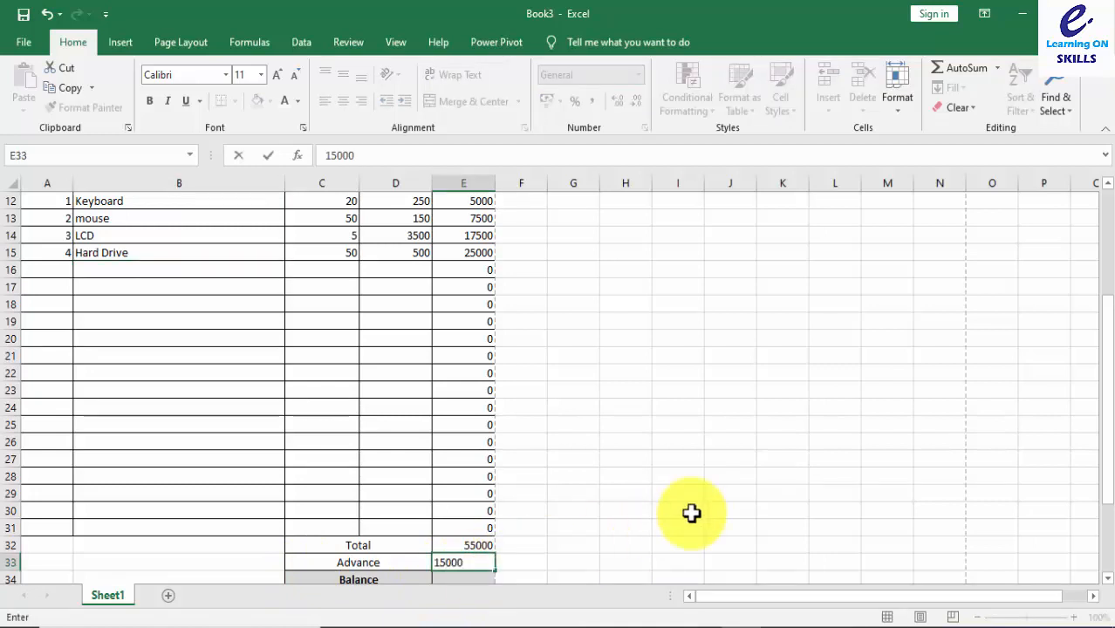
pyautogui.press('Return')
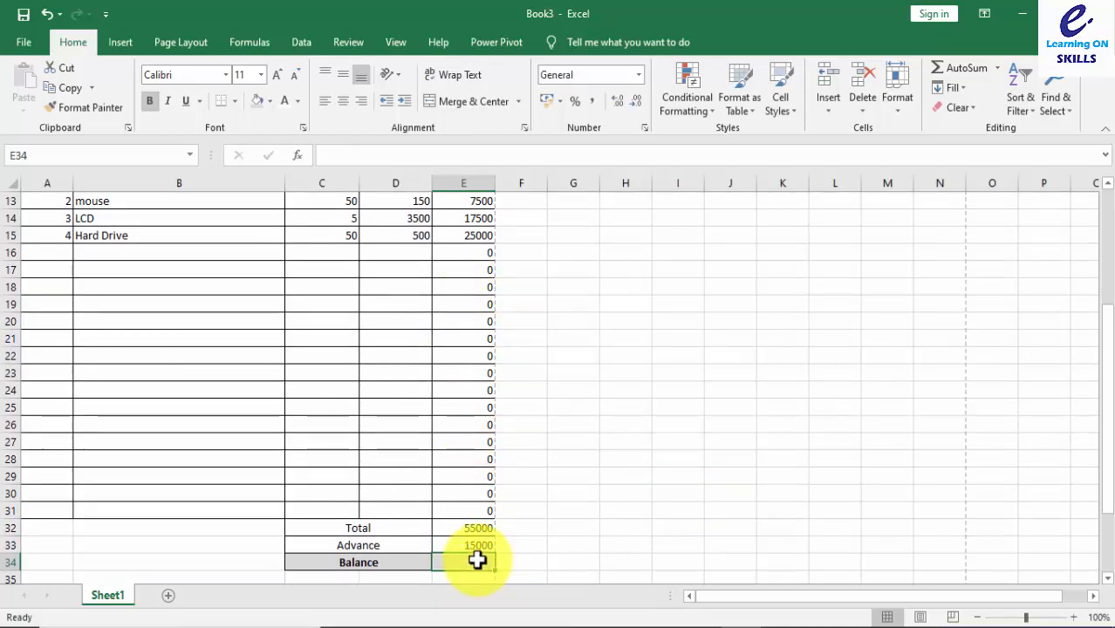
# Calculate the balance in E34 with the formula =E32-E33.
pyautogui.write('=')
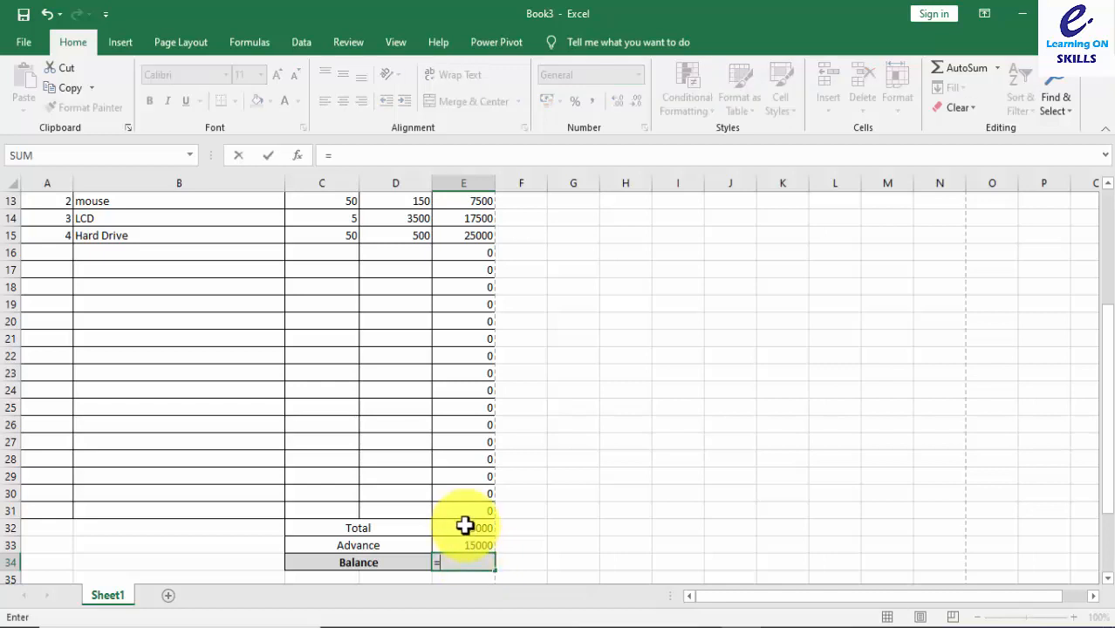
pyautogui.click(464, 526)
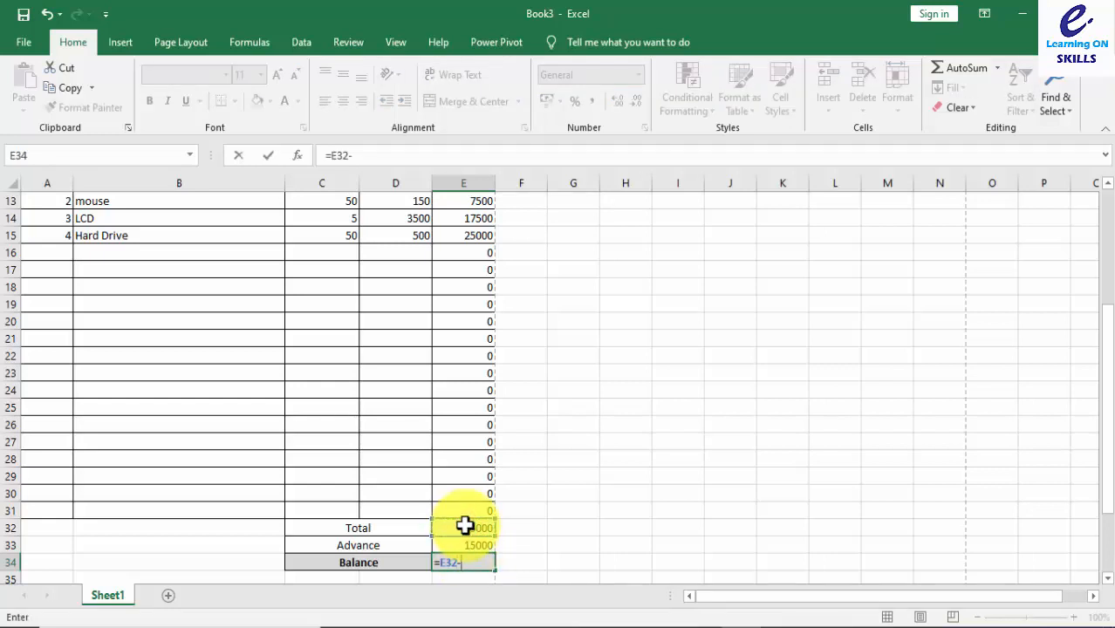
pyautogui.click(460, 541)
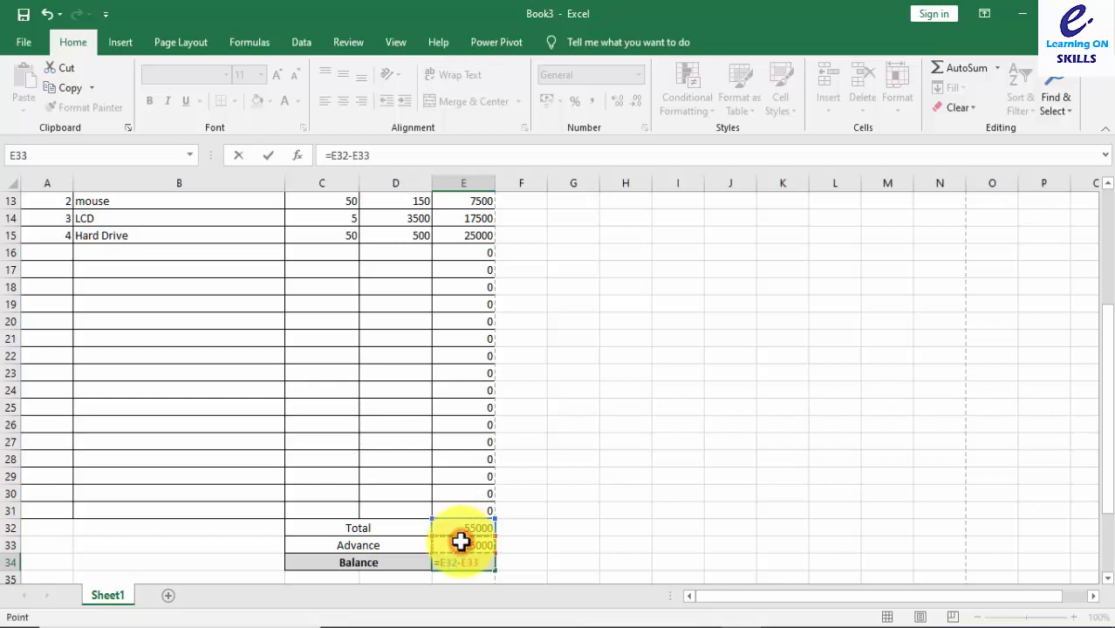
pyautogui.press('Return')
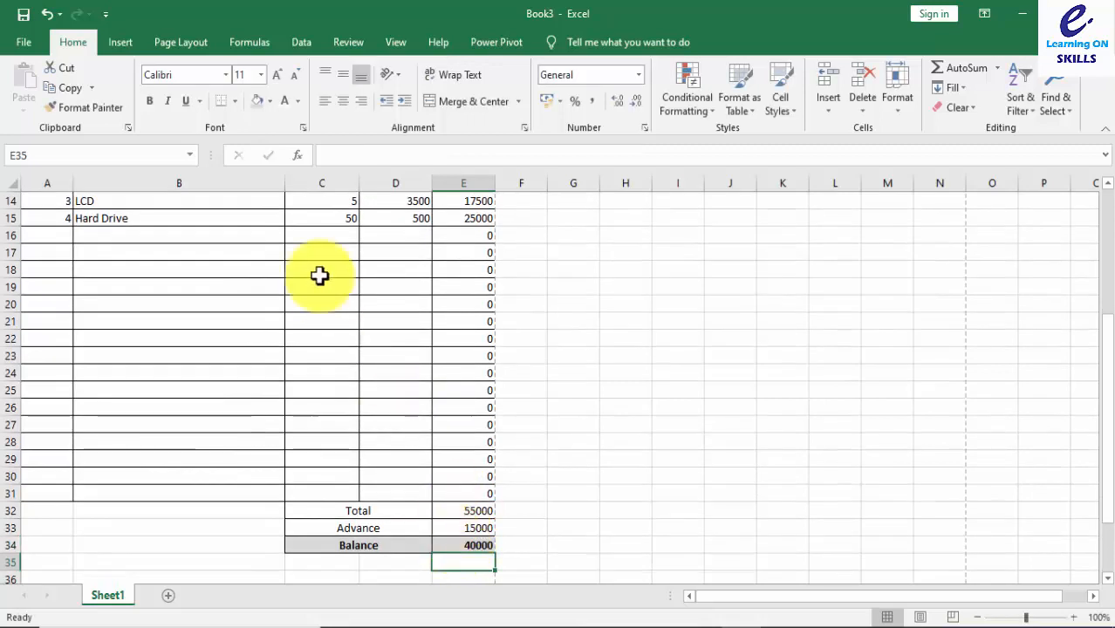
pyautogui.click(194, 235)
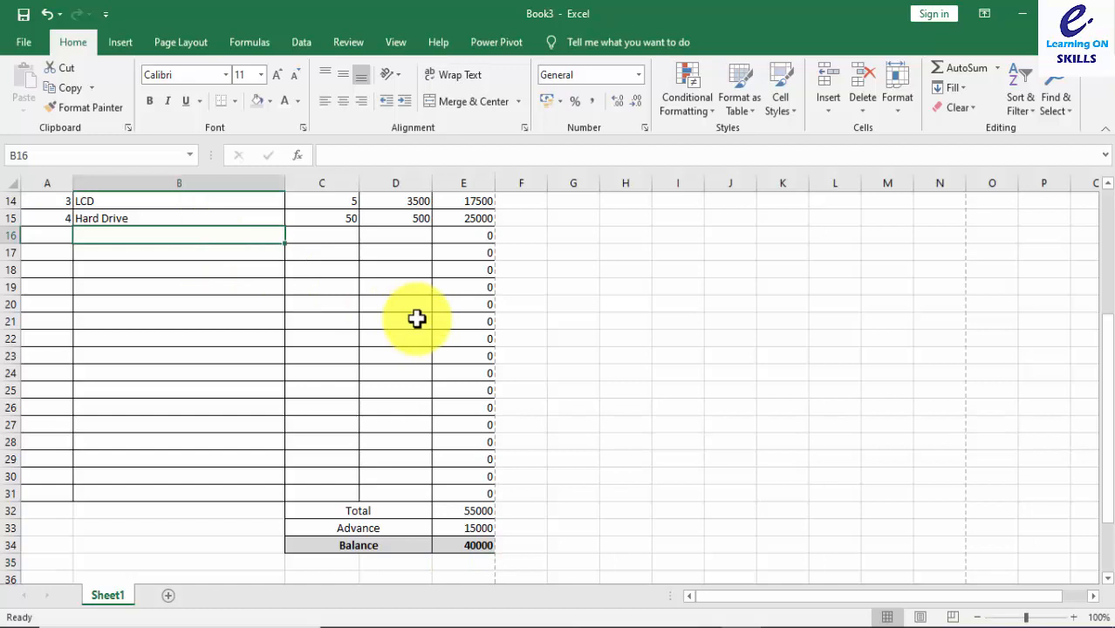
# Add the item "Laptop" in row 16 with quantity 10 and rate 25000.
pyautogui.write('Lap')
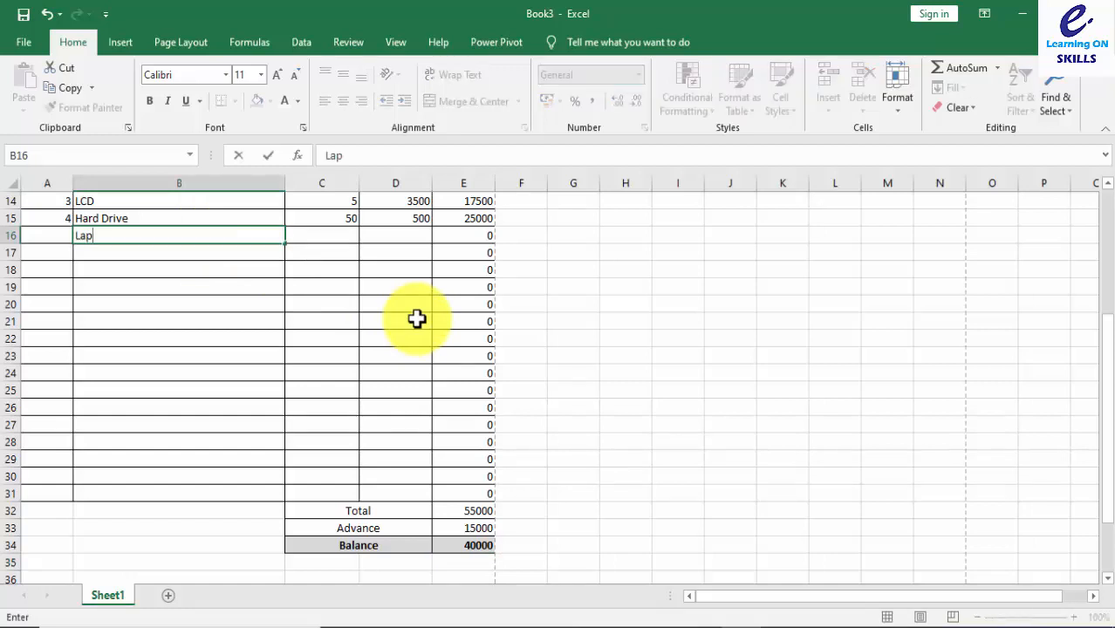
pyautogui.write('top')
pyautogui.press('Tab')
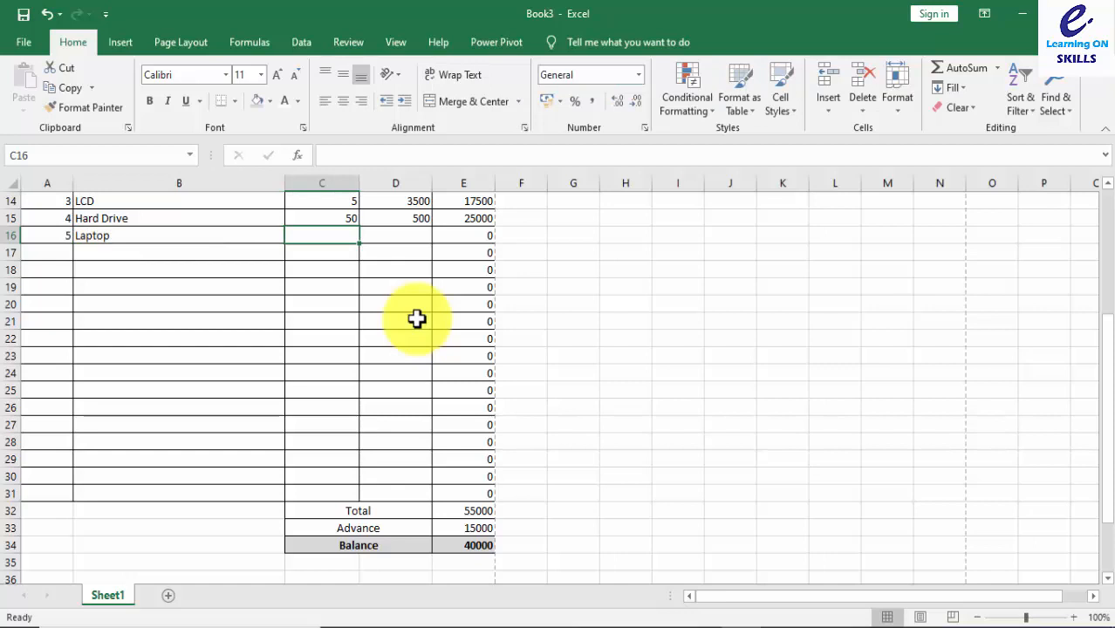
pyautogui.write('10')
pyautogui.press('Tab')
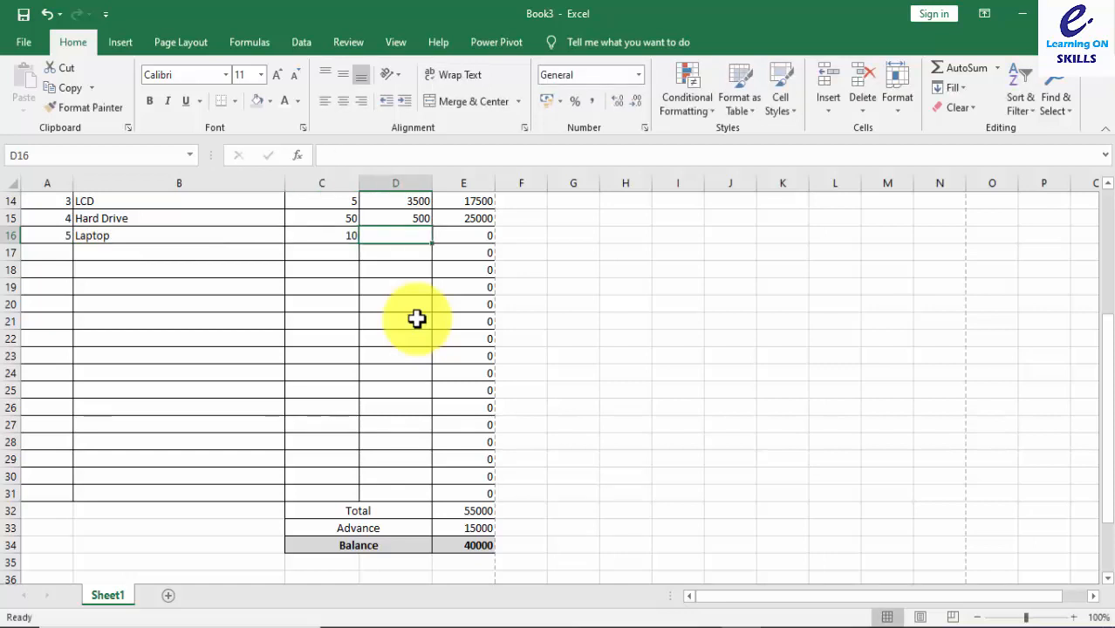
pyautogui.write('25000')
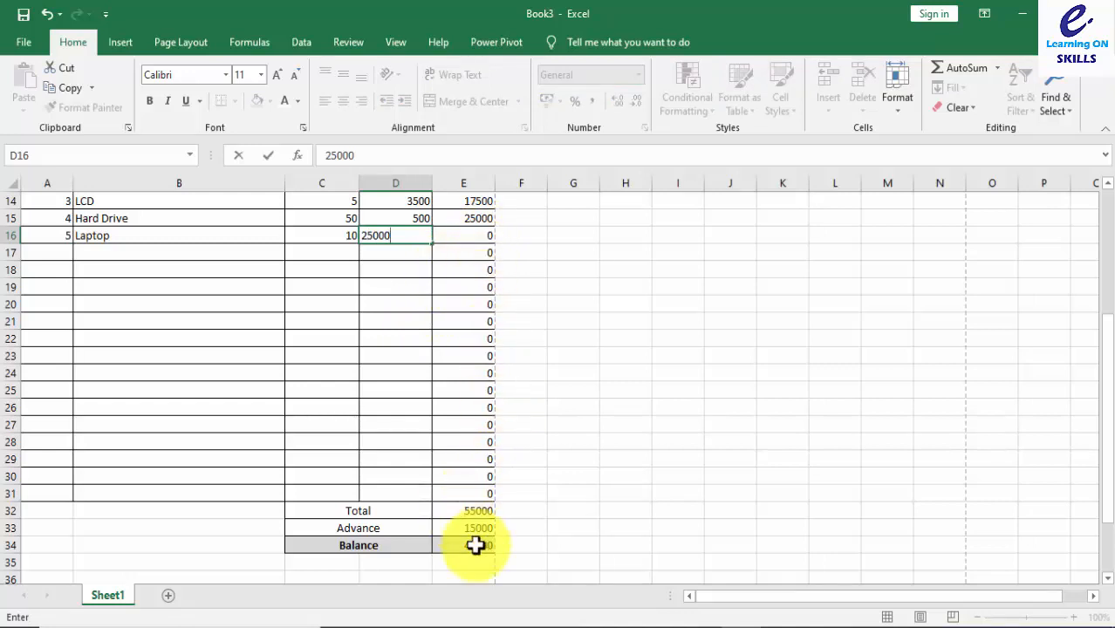
pyautogui.press('Return')
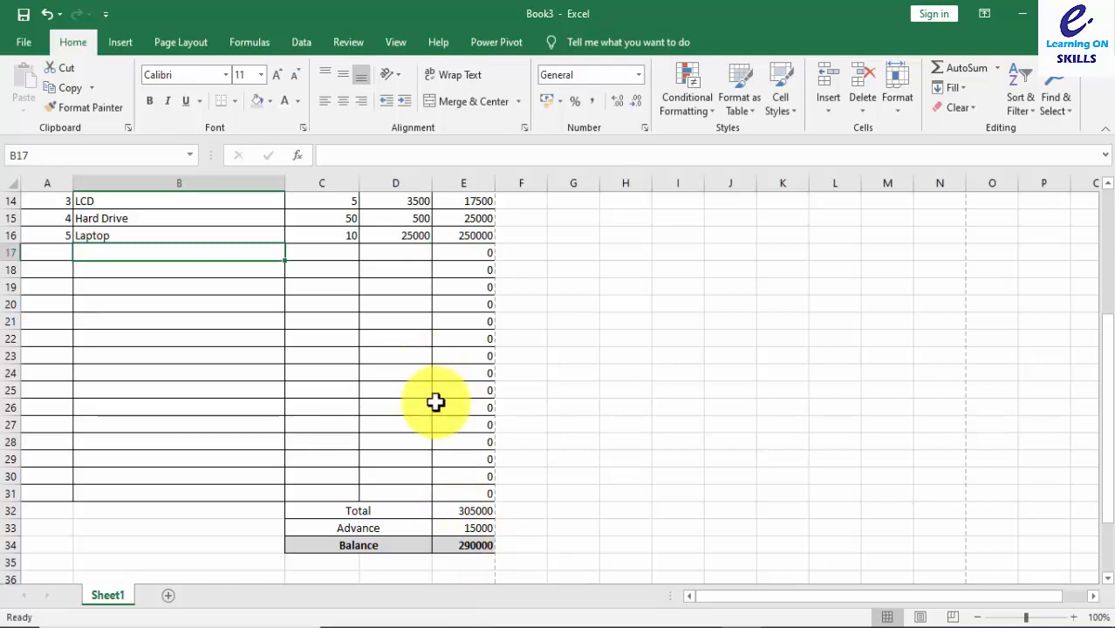
# Check the completed invoice in the print preview, then return to the worksheet.
pyautogui.scroll(2, 435, 402)
pyautogui.scroll(-1, 436, 402)
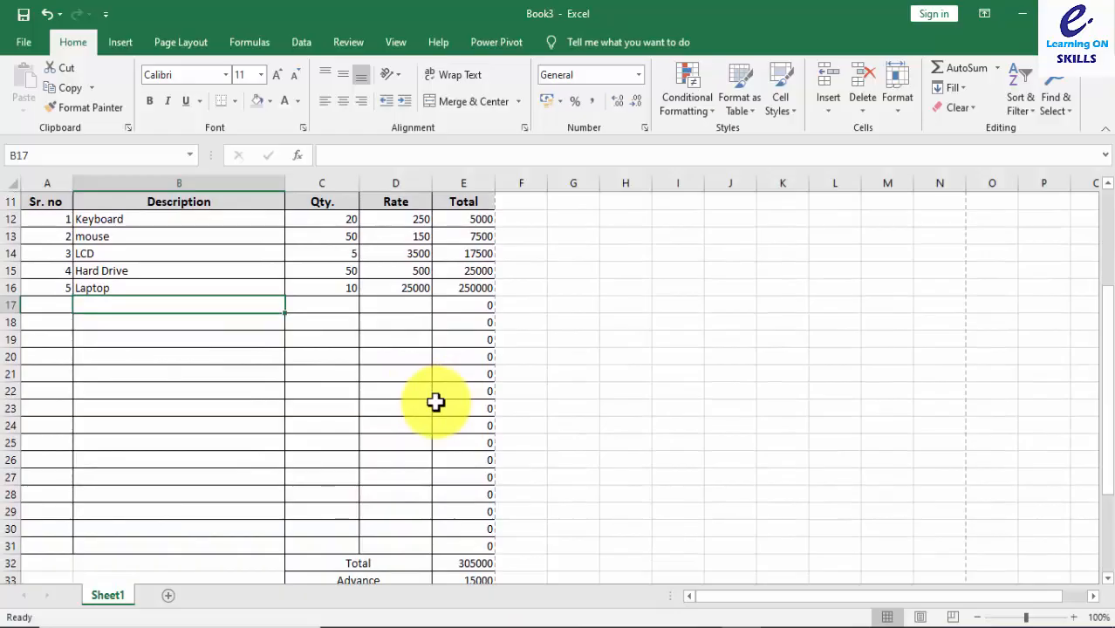
pyautogui.hotkey('ctrl', 'p')
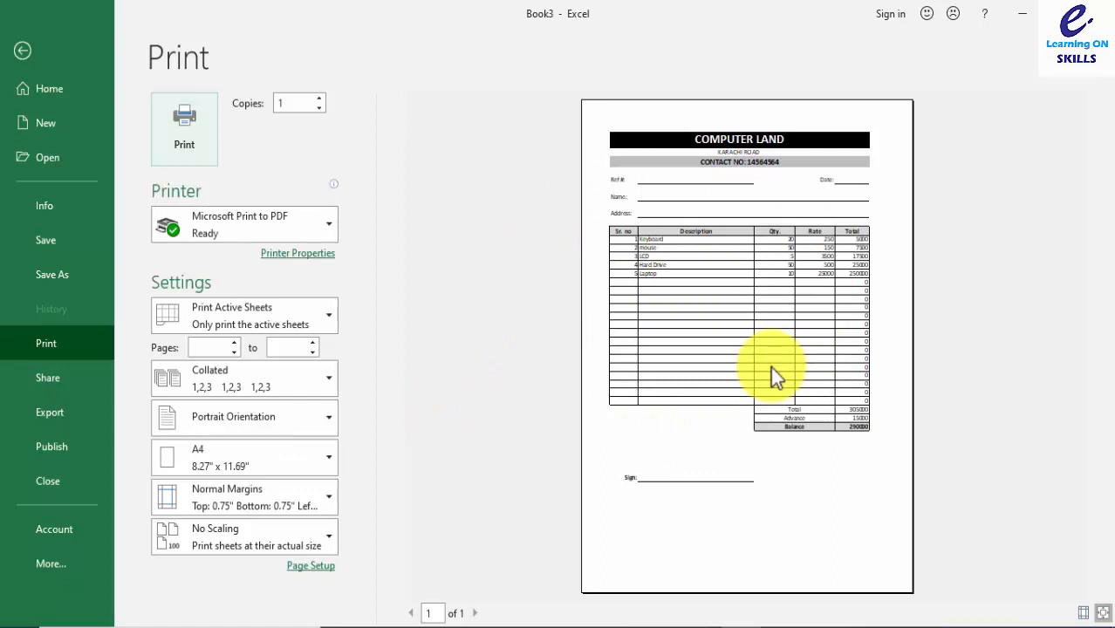
pyautogui.press('Escape')
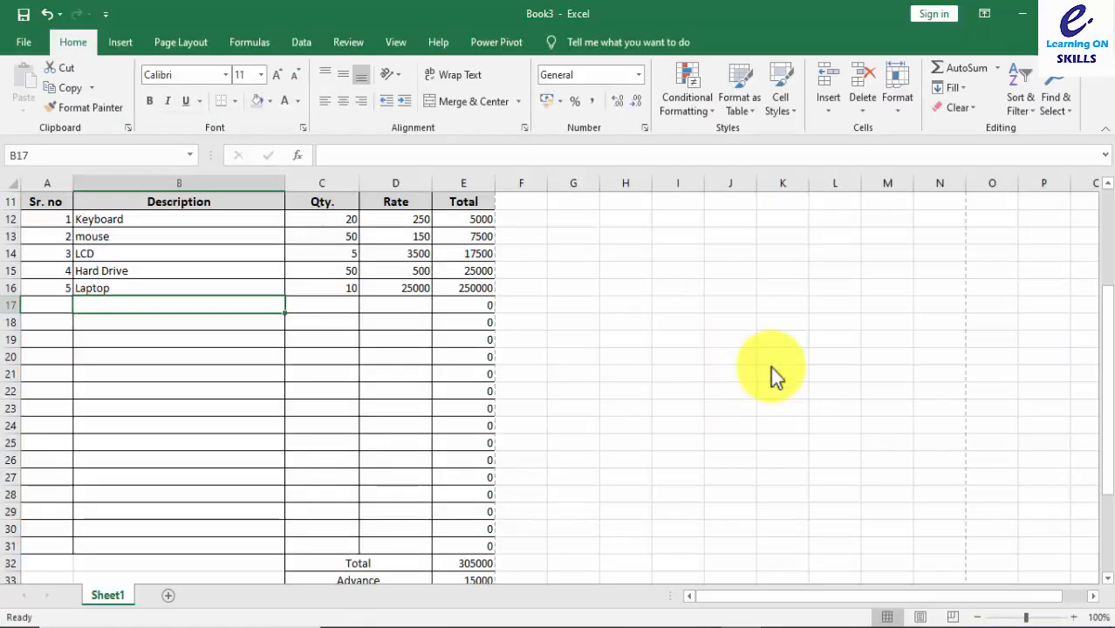